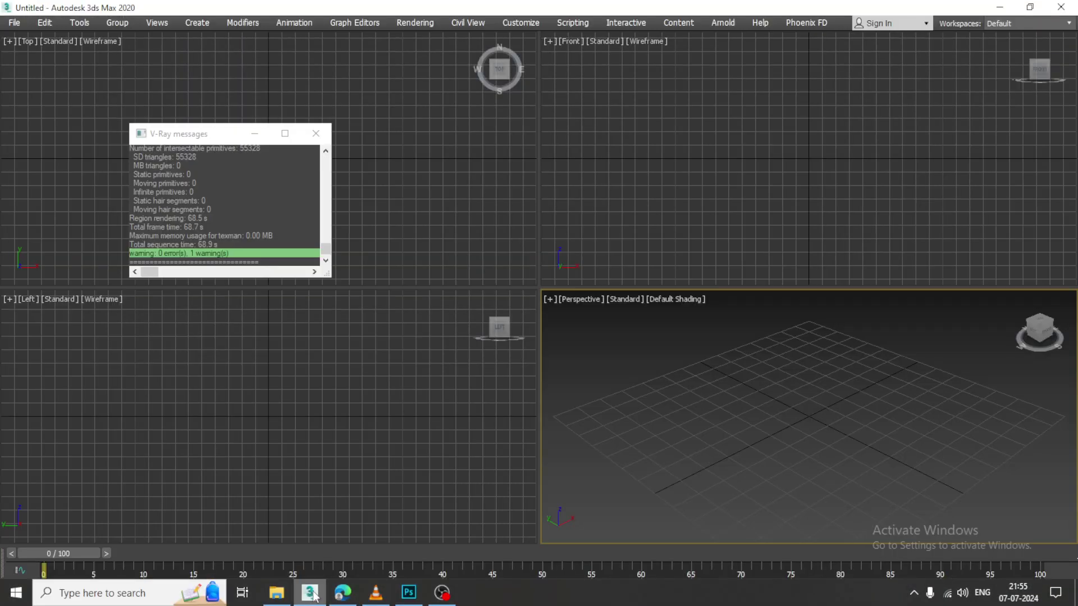
Close the V-Ray messages window and keep the Perspective viewport active
left_click(316, 133)
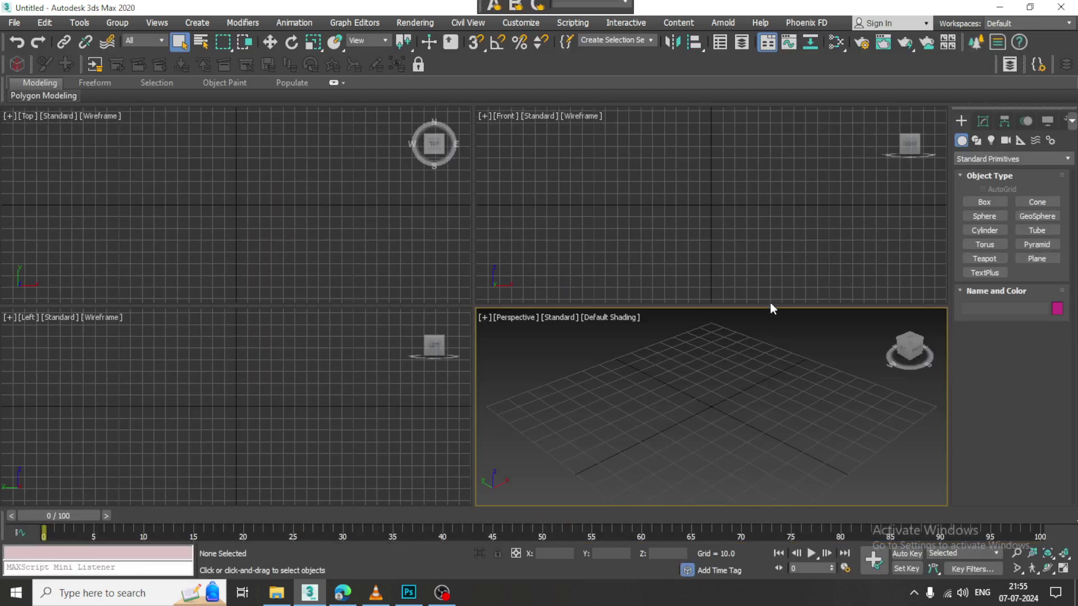
left_click(701, 262)
left_click(419, 241)
left_click(416, 426)
left_click(556, 466)
Open the image free-photo-of-bed-and-wardrobe-in-a-hotel-room.jpeg from the June 2024 folder in the image viewer as reference
left_click(12, 25)
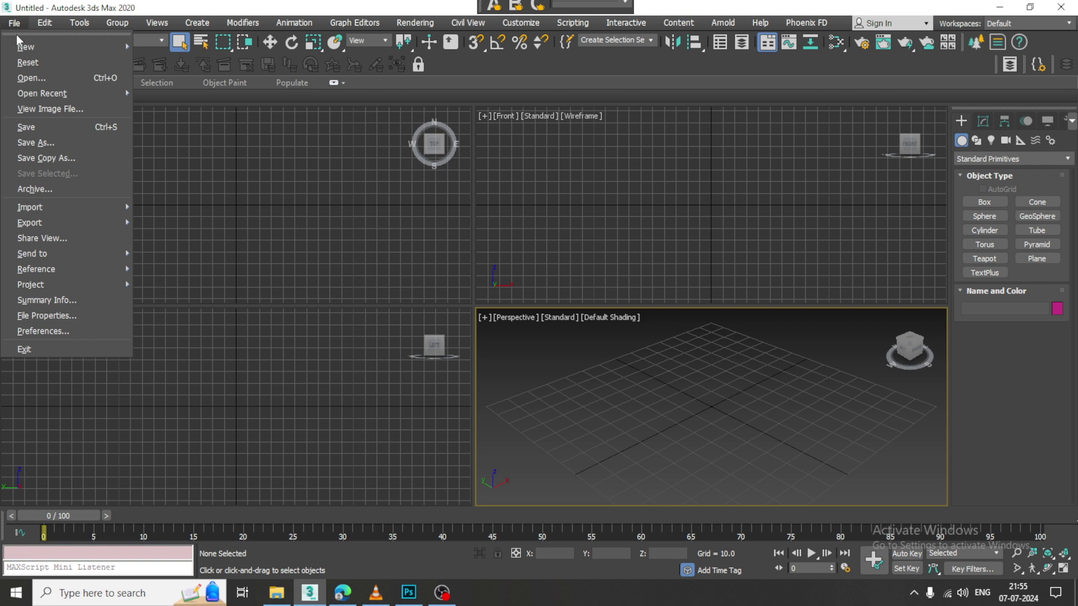
left_click(82, 113)
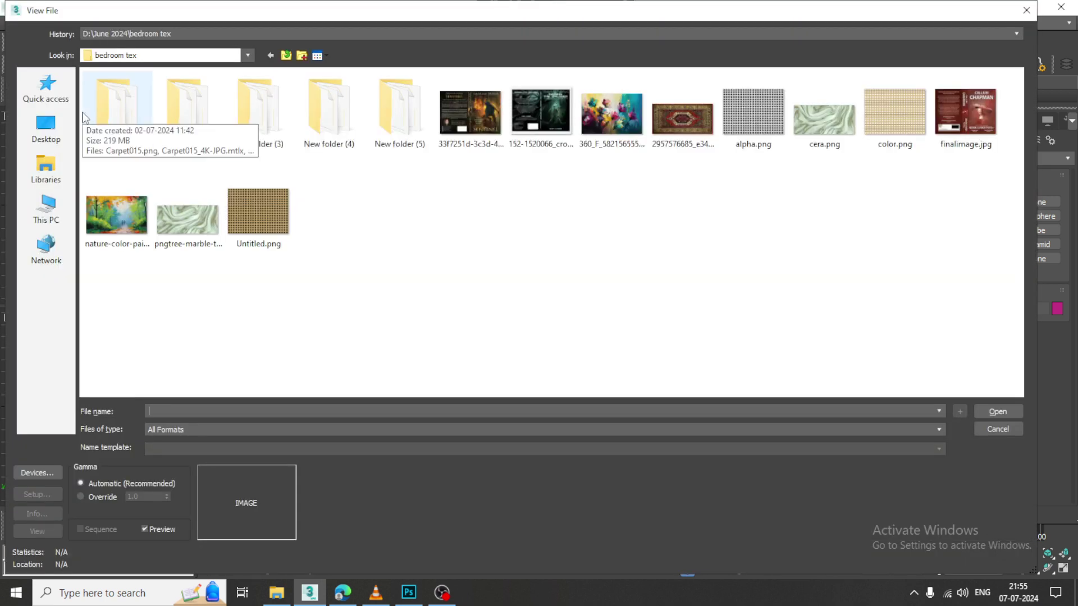
left_click(286, 55)
left_click(542, 107)
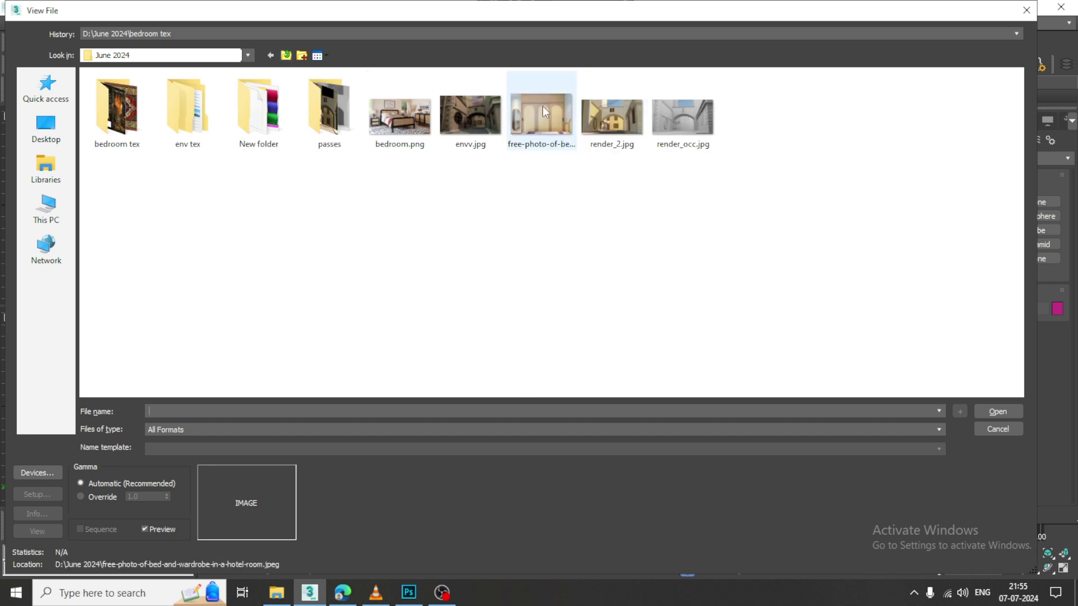
double_click(542, 107)
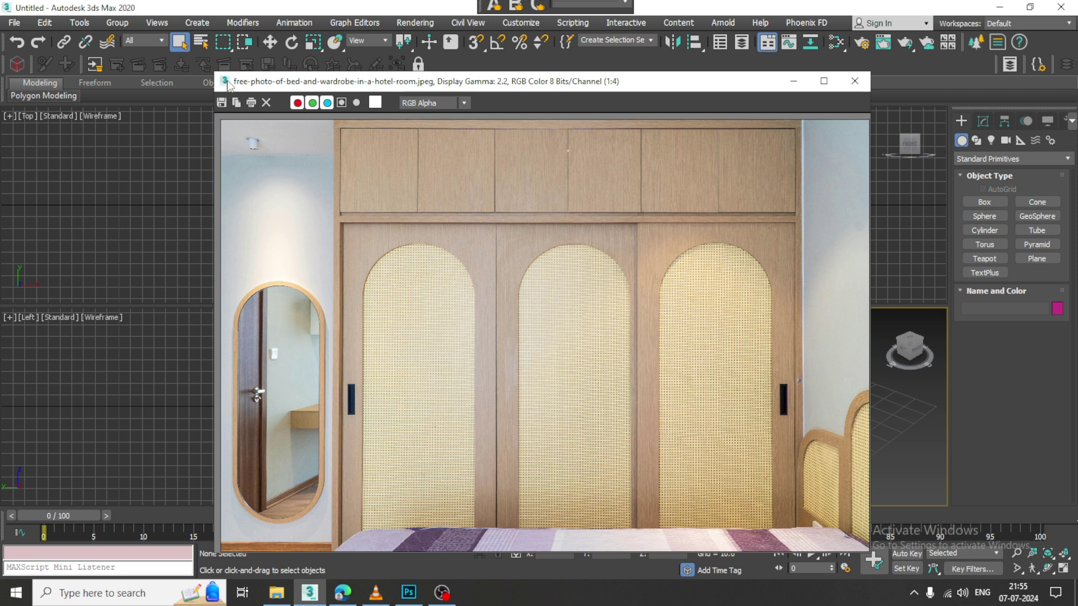
Shrink the reference image window, place it beside the modelling area, and maximize the Perspective viewport
left_click_drag(212, 70, 413, 166)
left_click_drag(605, 178, 214, 81)
left_click(730, 390)
key("alt+w")
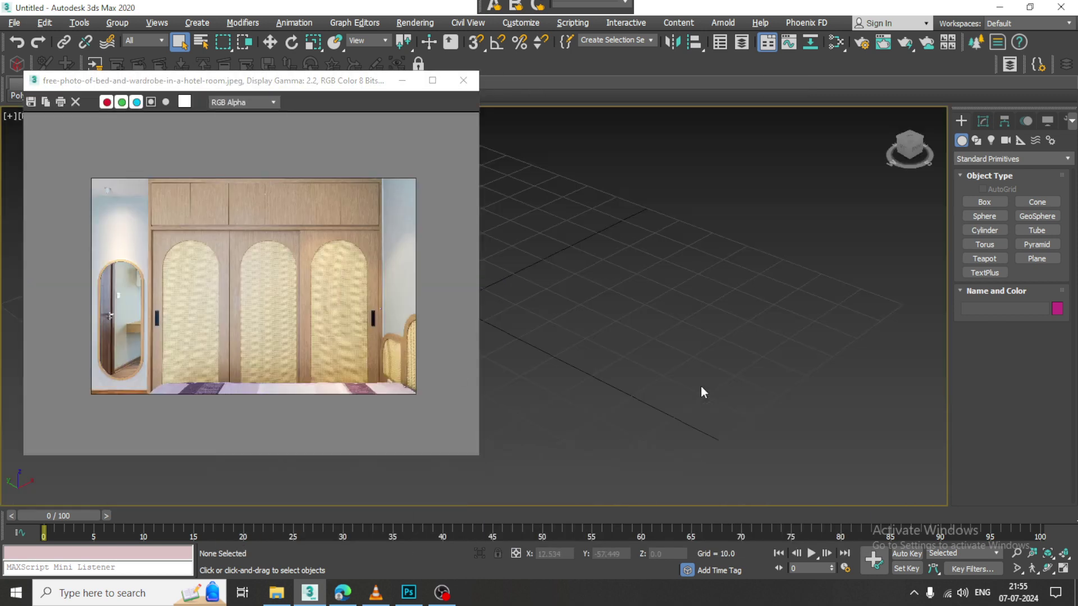
Create a large ground plane in the Perspective viewport around the grid origin
middle_click_drag(568, 351, 808, 339)
left_click(1048, 257)
scroll(791, 292, "down", 4)
middle_click_drag(755, 298, 784, 291)
left_click_drag(774, 183, 708, 427)
key("w")
scroll(727, 387, "up", 2)
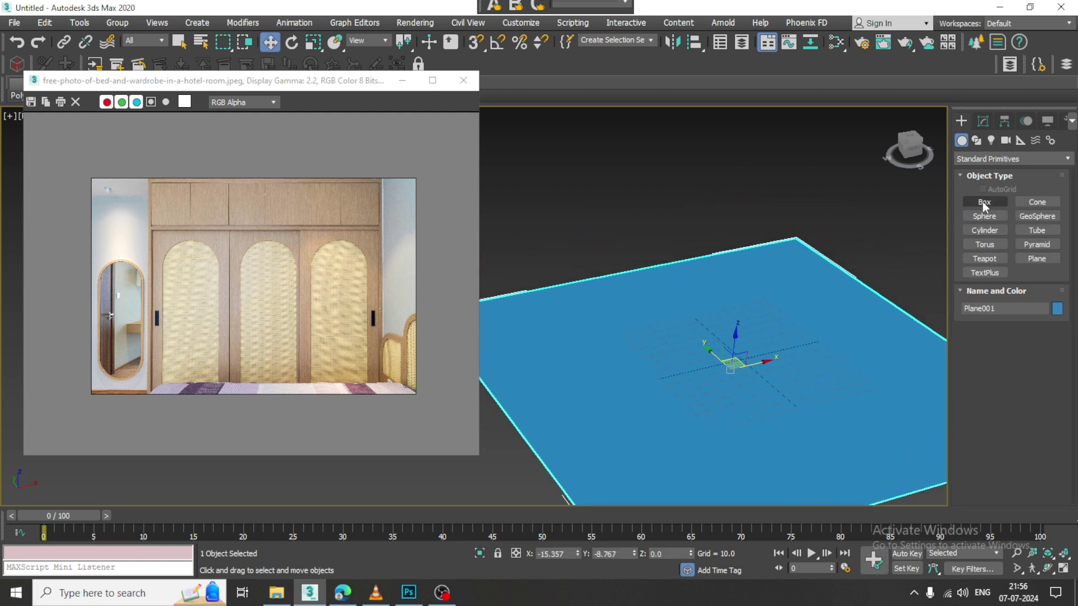
Create an upright box on the ground plane, about 66 long, 245 wide and 234 high, for the wardrobe body
left_click(984, 202)
left_click_drag(516, 308, 814, 291)
middle_click_drag(712, 253, 709, 305)
left_click(635, 3)
middle_click_drag(778, 250, 681, 267, "alt")
key("w")
key("j")
middle_click_drag(719, 322, 717, 318, "alt")
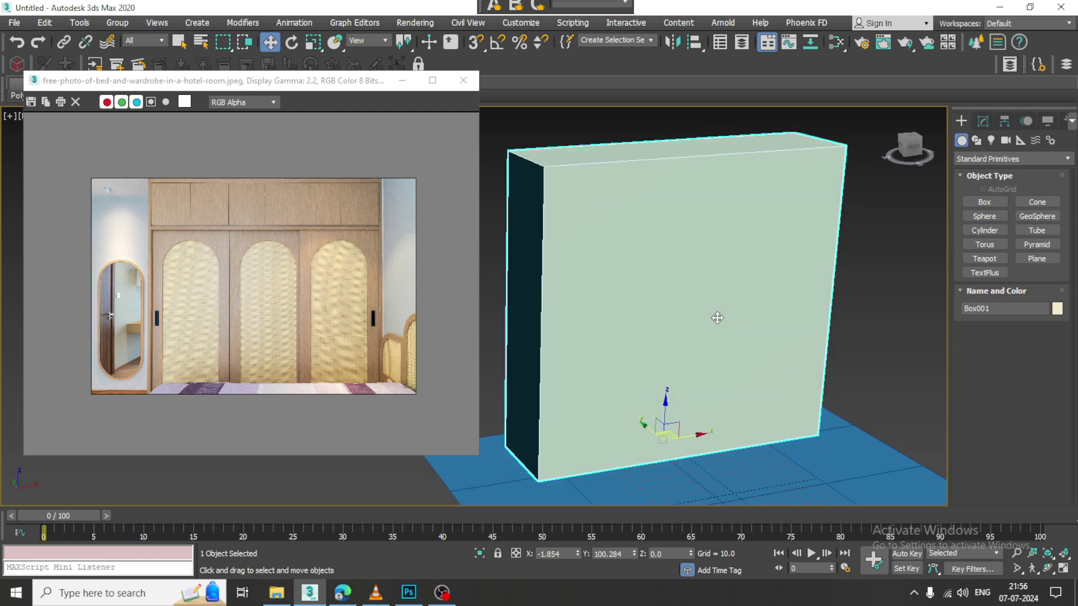
Resize the wardrobe box to about 73.1 length, 298.4 width and 317.7 height
left_click(983, 121)
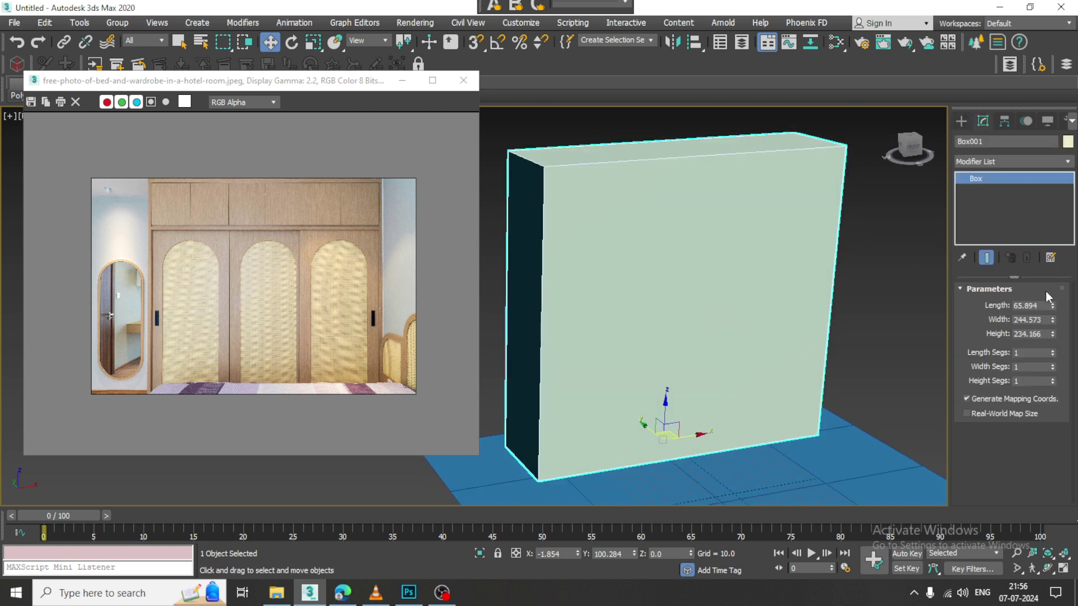
left_click_drag(1052, 336, 1052, 328)
middle_click_drag(744, 306, 797, 320, "alt")
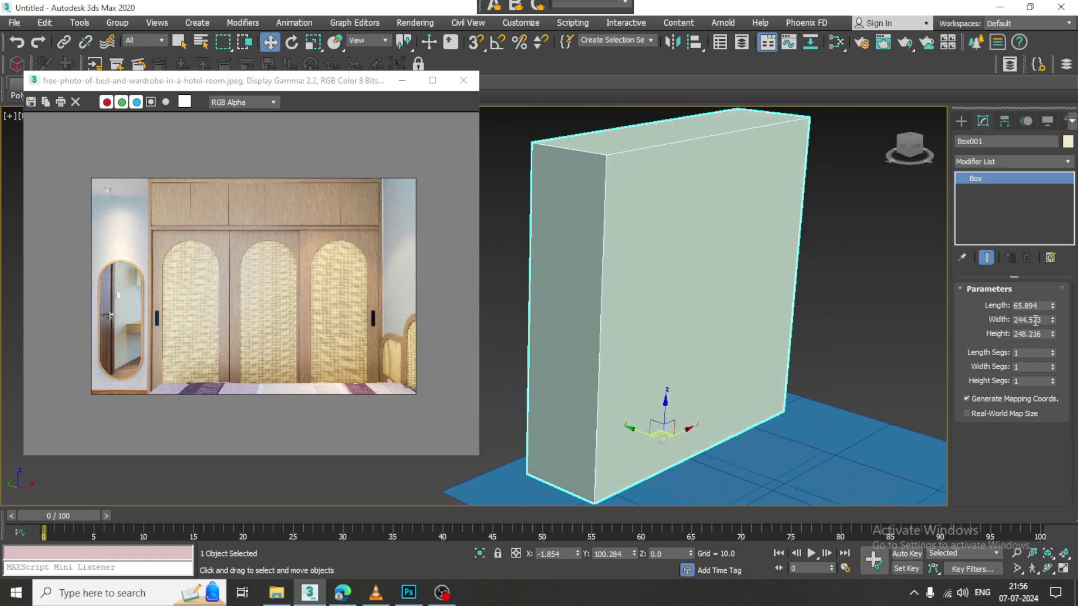
left_click_drag(1052, 307, 1050, 295)
scroll(719, 288, "down", 4)
middle_click_drag(719, 289, 675, 288, "alt")
scroll(671, 285, "up", 2)
left_click_drag(1052, 335, 1047, 311)
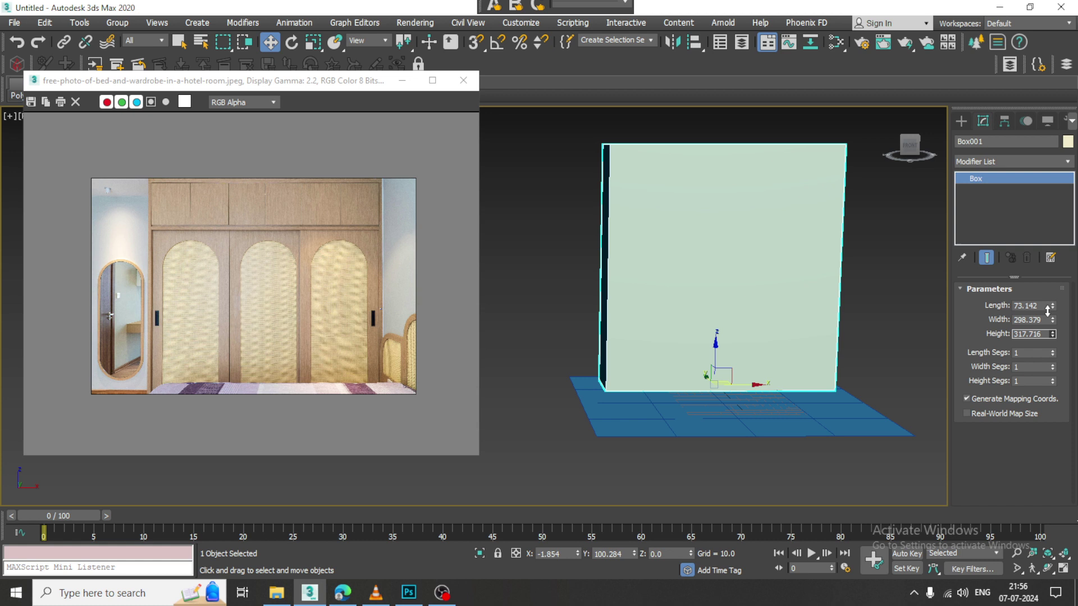
Convert the wardrobe box to an Editable Poly
middle_click_drag(662, 254, 659, 243)
right_click(659, 243)
mouse_move(724, 384)
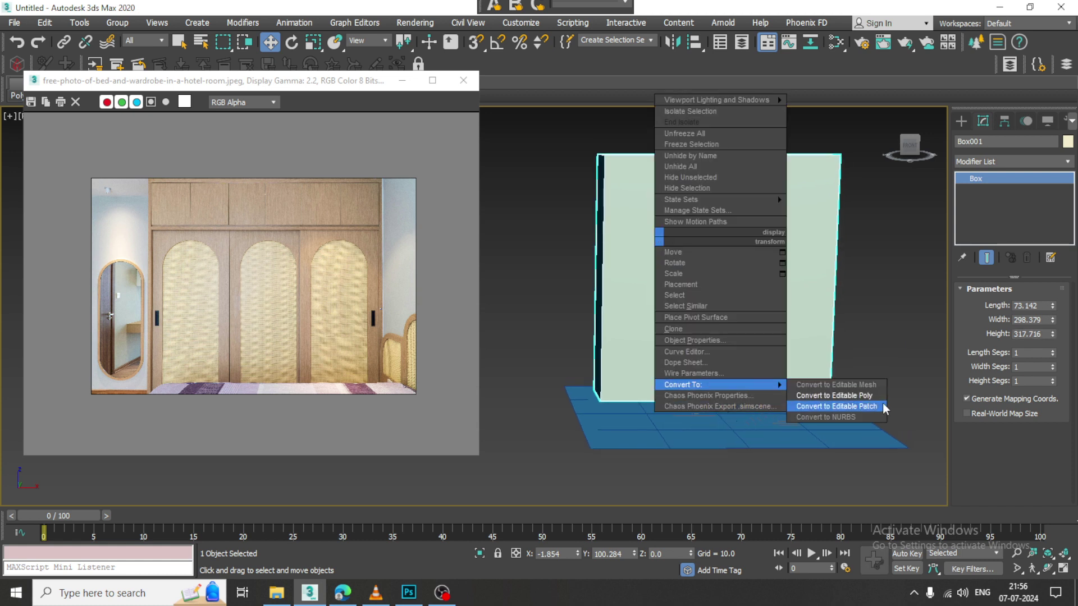
left_click(875, 399)
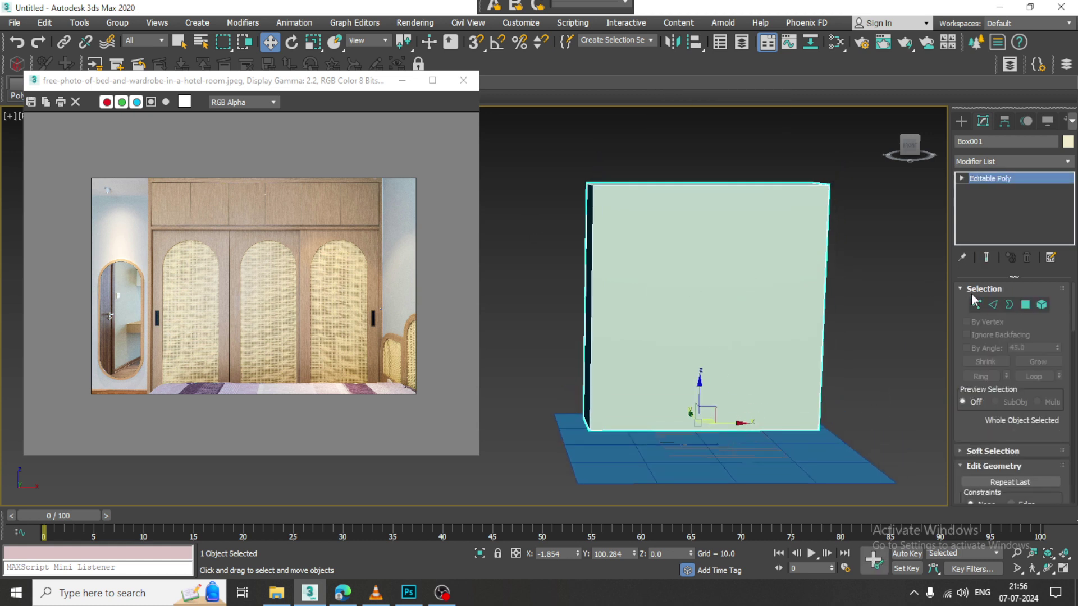
Connect the box's horizontal width edges with 2 segments and a pinch of 97 to form thin side frames
left_click(995, 304)
left_click_drag(851, 294, 858, 297)
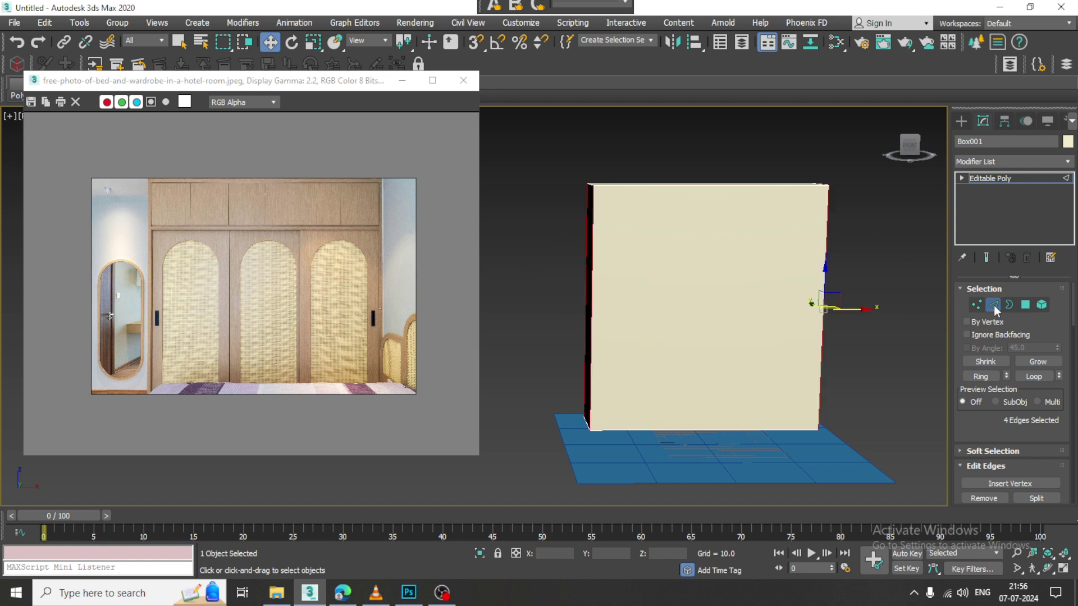
middle_click_drag(815, 284, 803, 280, "alt")
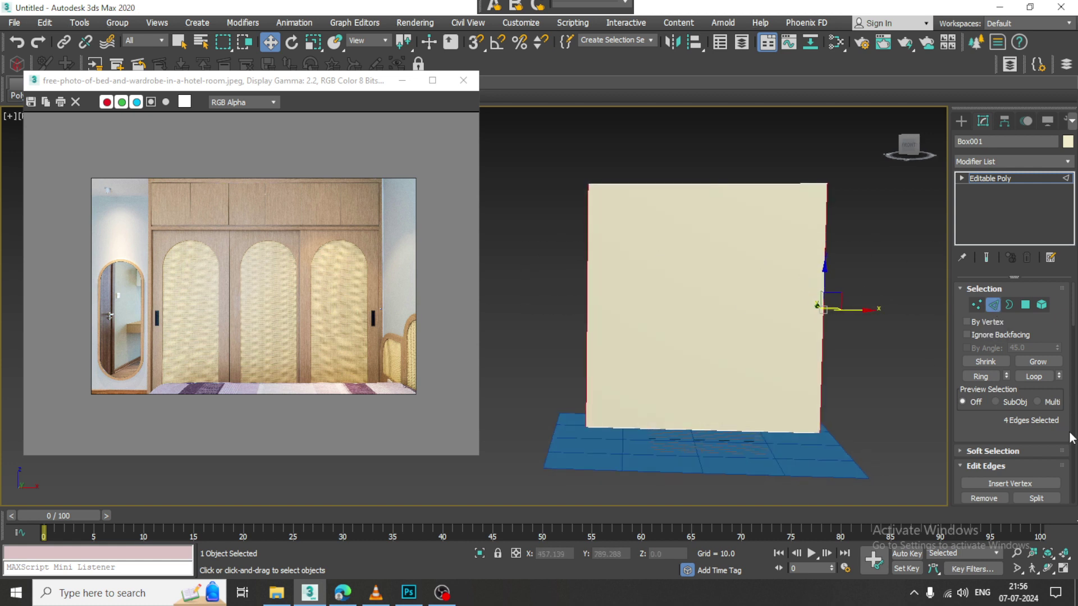
left_click_drag(726, 526, 726, 525)
scroll(1044, 370, "down", 5)
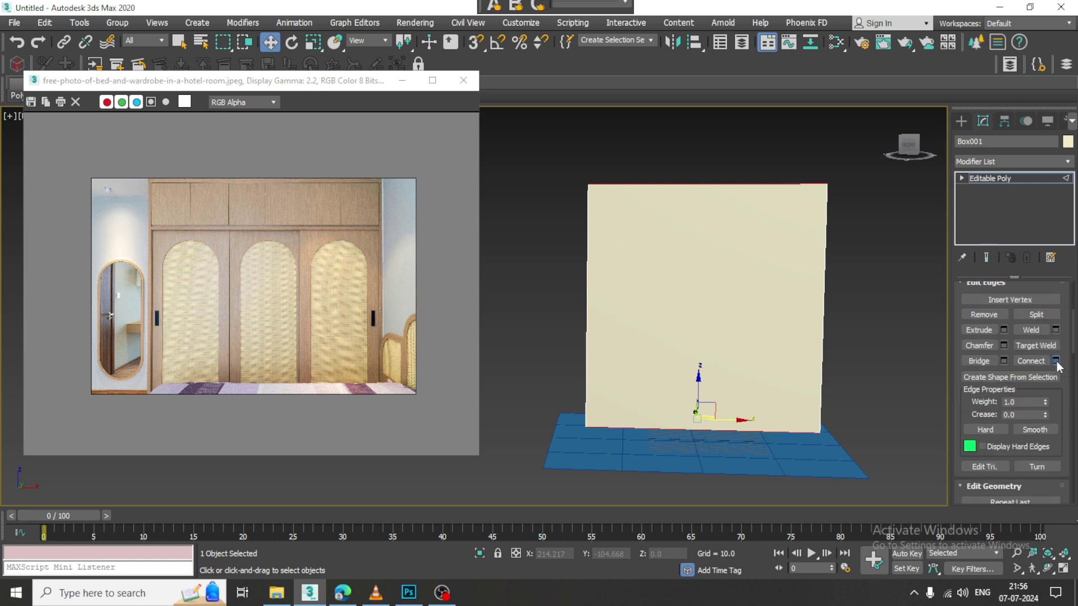
left_click(482, 312)
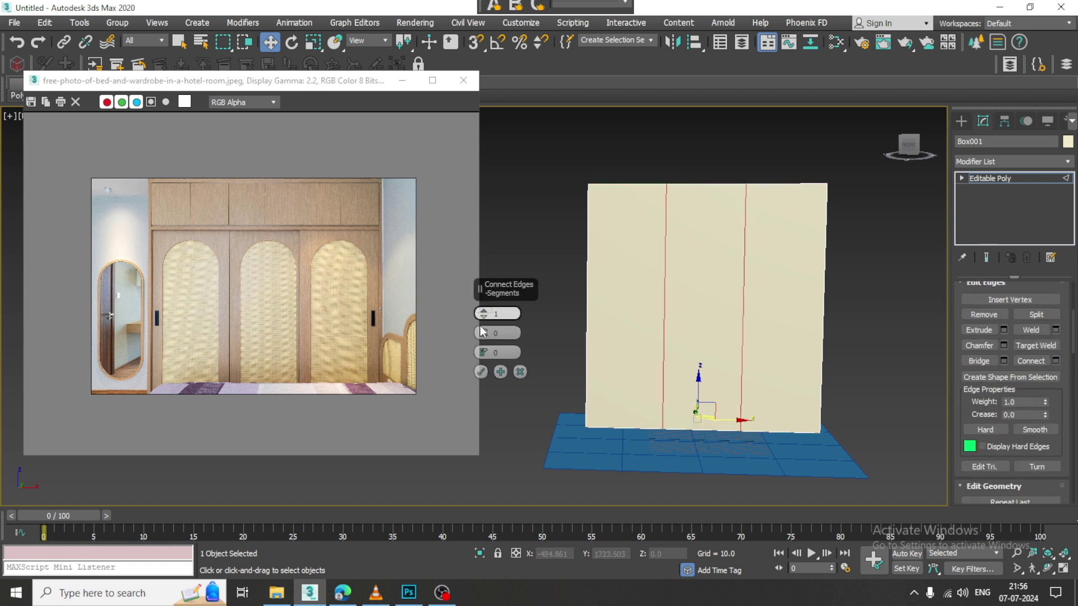
left_click_drag(482, 329, 468, 68)
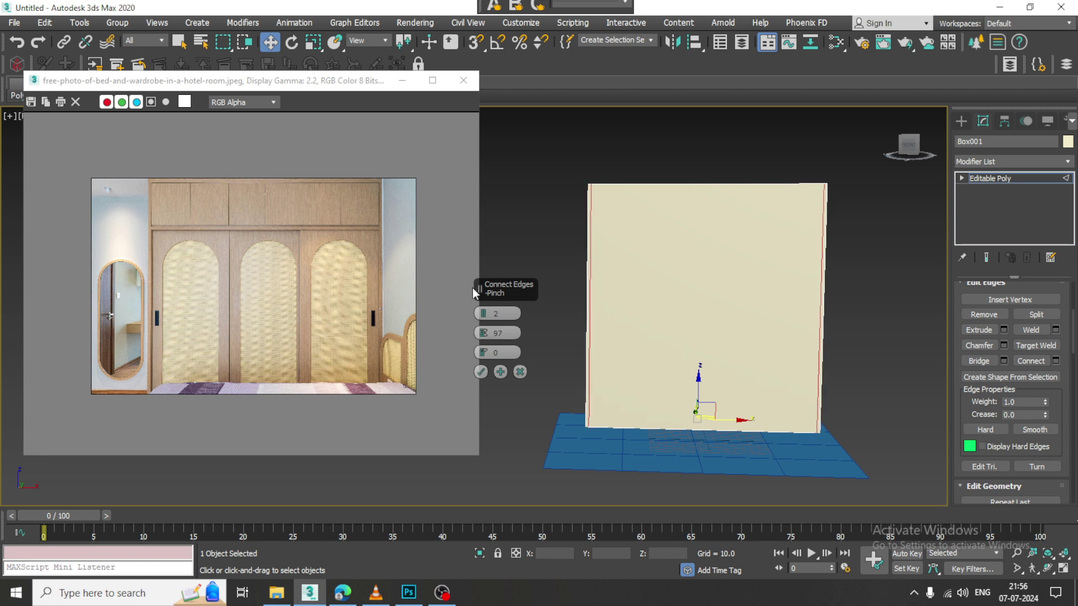
left_click(482, 371)
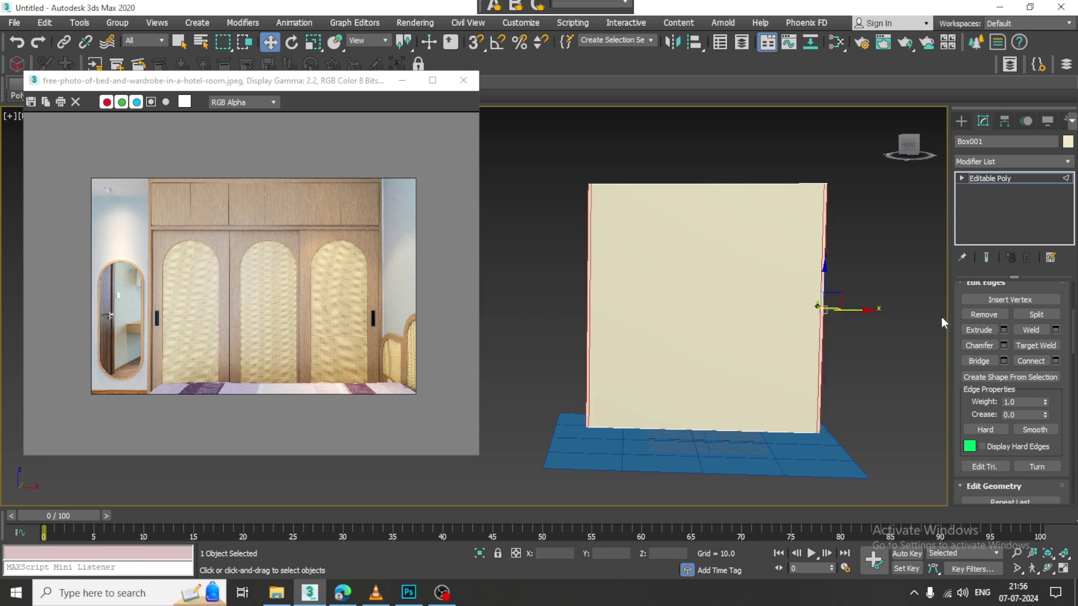
Connect the box's vertical edges with 2 segments and a pinch of 97 to form thin top and bottom frames
left_click(1055, 360)
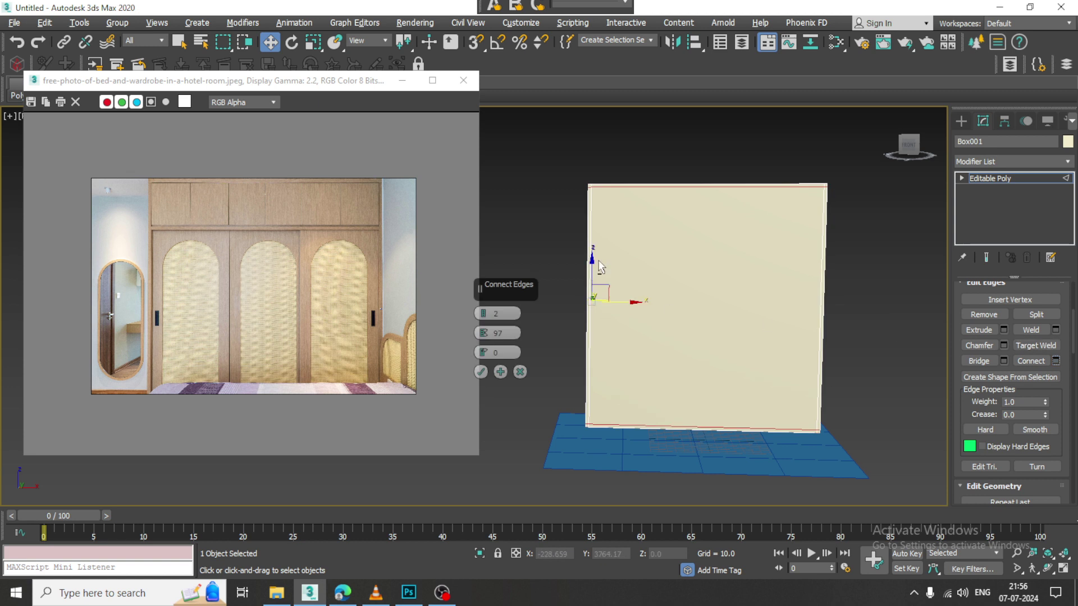
middle_click_drag(598, 261, 614, 262, "alt")
left_click(481, 372)
middle_click_drag(707, 297, 700, 263, "alt")
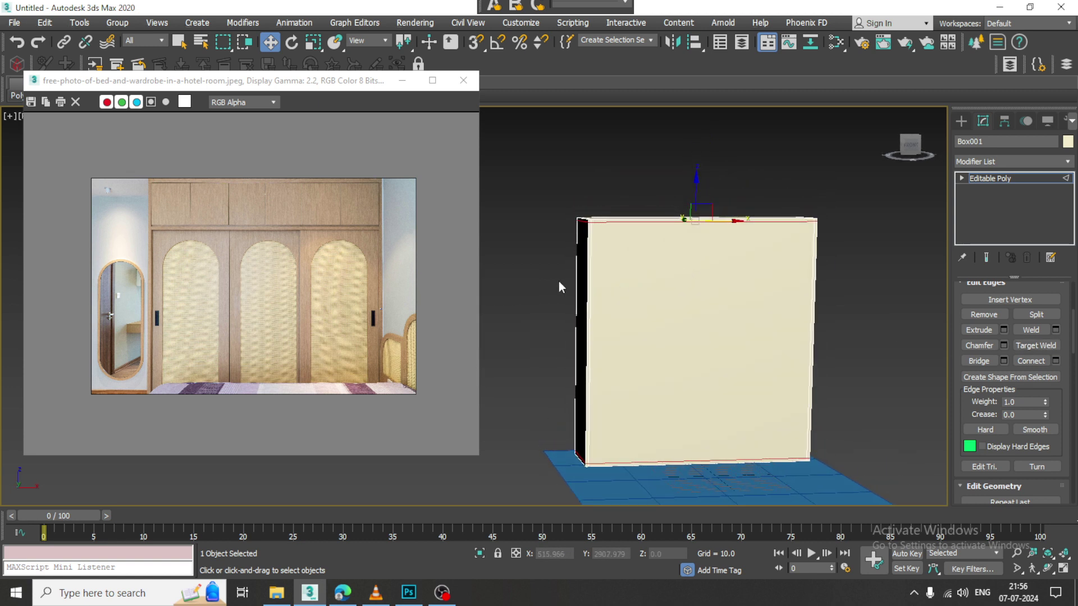
middle_click_drag(657, 295, 650, 290, "alt")
Connect the vertical edges with 1 segment and raise the new edge loop to about Z 237.9 to divide off the upper cabinets
left_click(815, 337)
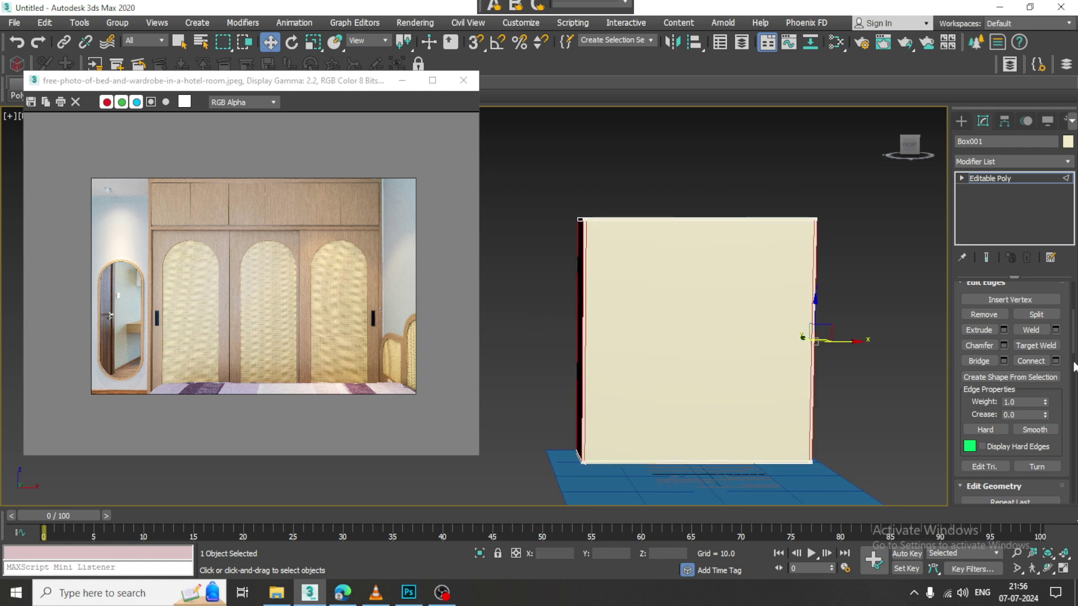
left_click(1055, 361)
left_click(483, 317)
left_click(480, 372)
left_click_drag(695, 307, 698, 247)
middle_click_drag(698, 247, 735, 258, "alt")
scroll(718, 274, "up", 3)
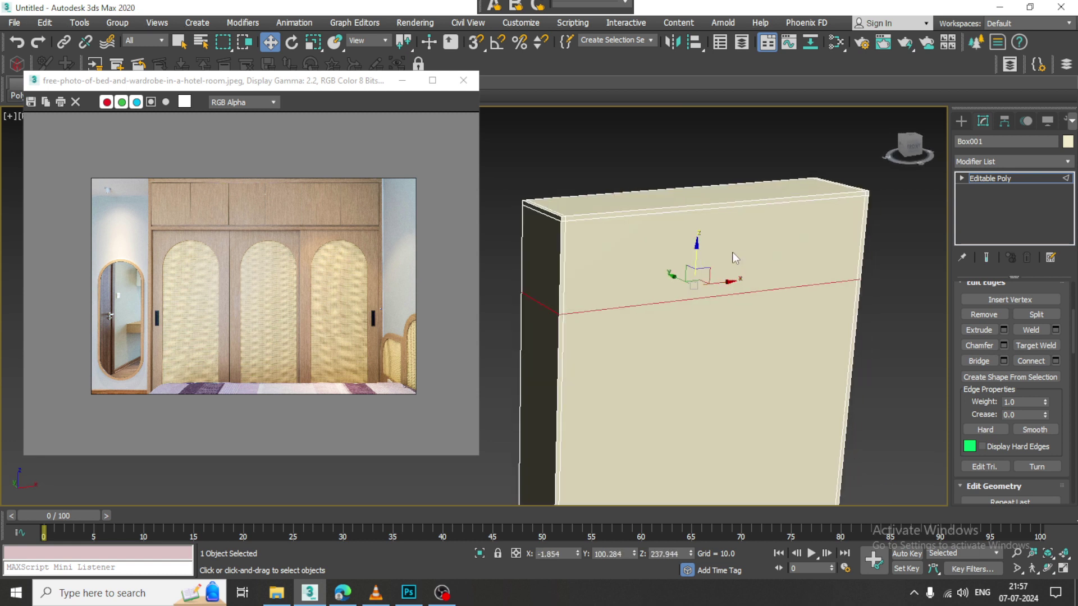
Extrude the upper front polygon inward by -2.164
key("4")
left_click(698, 248)
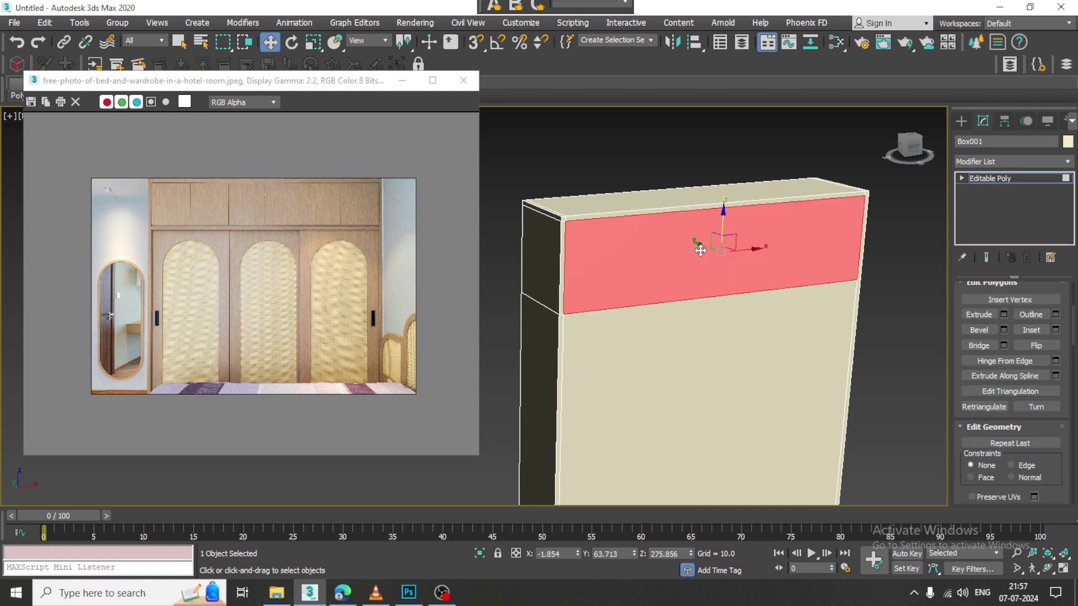
middle_click_drag(698, 247, 717, 255, "alt")
scroll(717, 255, "up", 2)
middle_click_drag(738, 331, 736, 325, "alt")
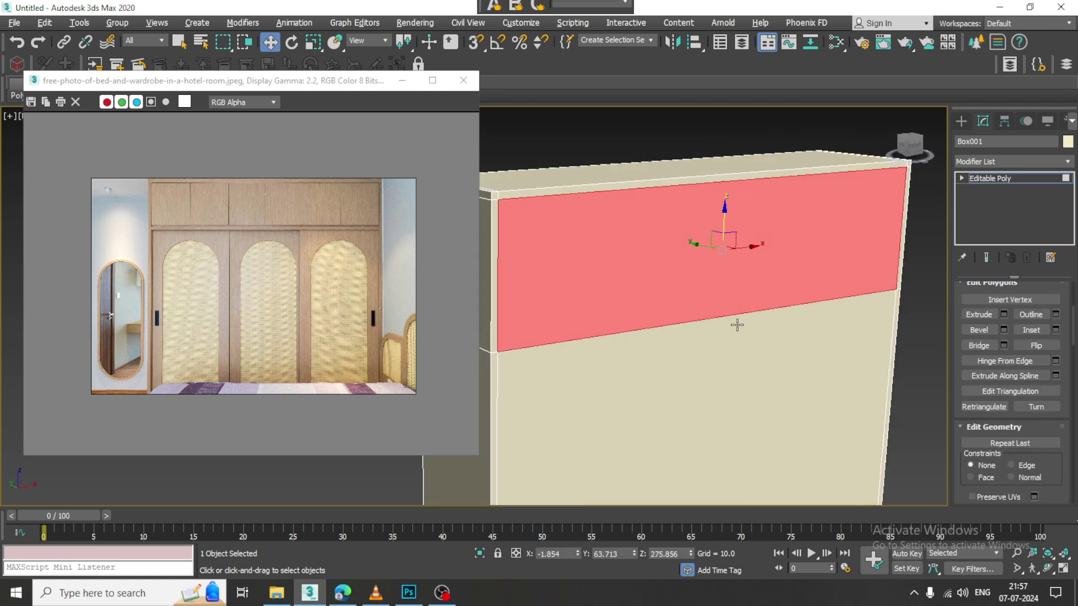
left_click(1005, 314)
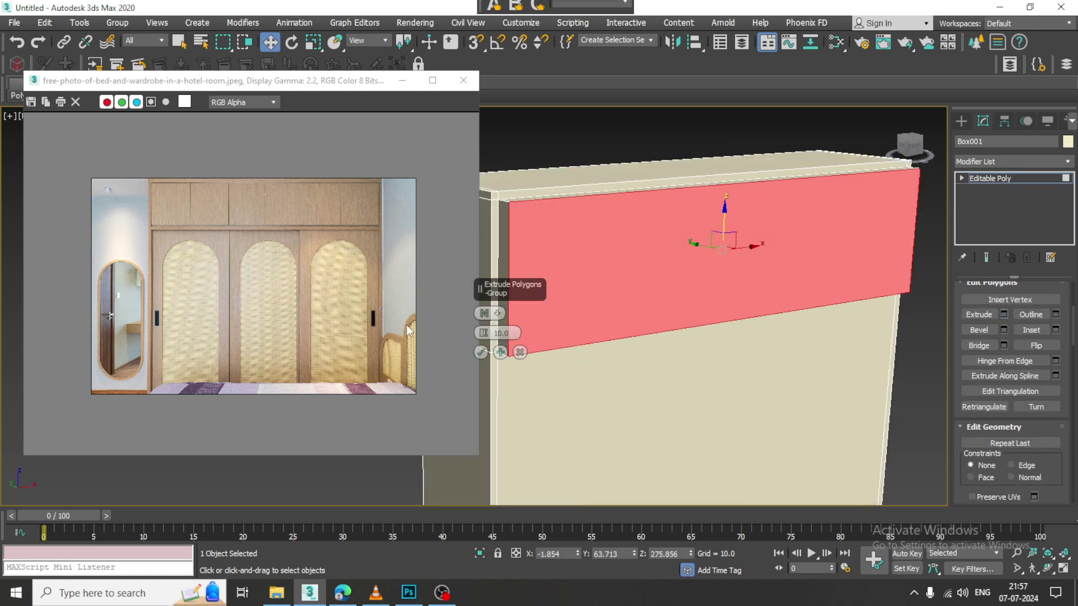
left_click_drag(484, 333, 505, 419)
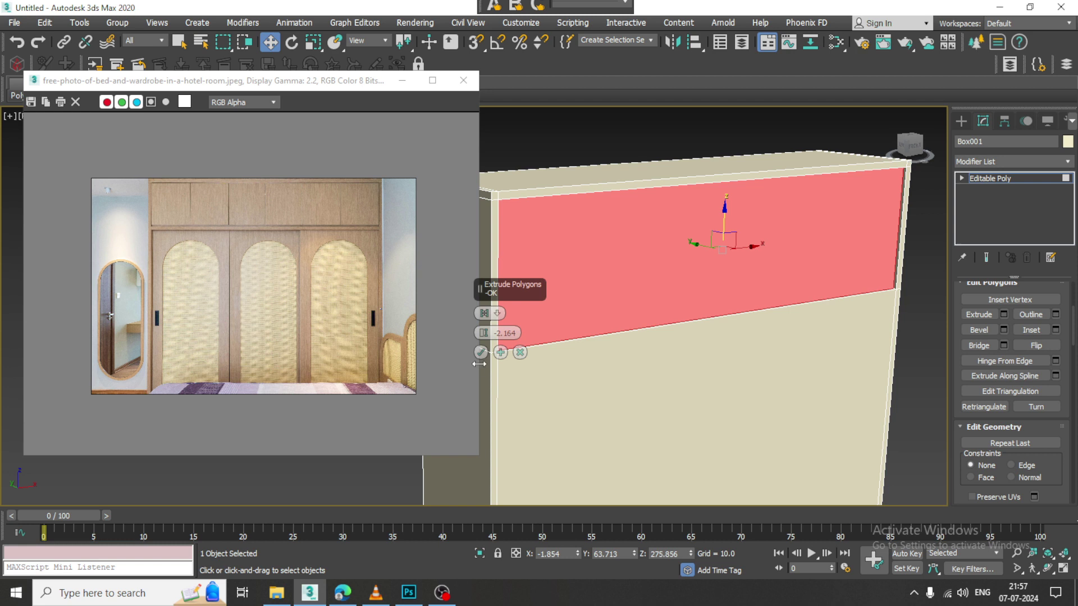
left_click(481, 353)
Connect the lower section's vertical edges with 1 segment and raise the new loop to just beneath the upper cabinet division
scroll(505, 355, "down", 4)
middle_click_drag(519, 356, 651, 176, "alt")
key("2")
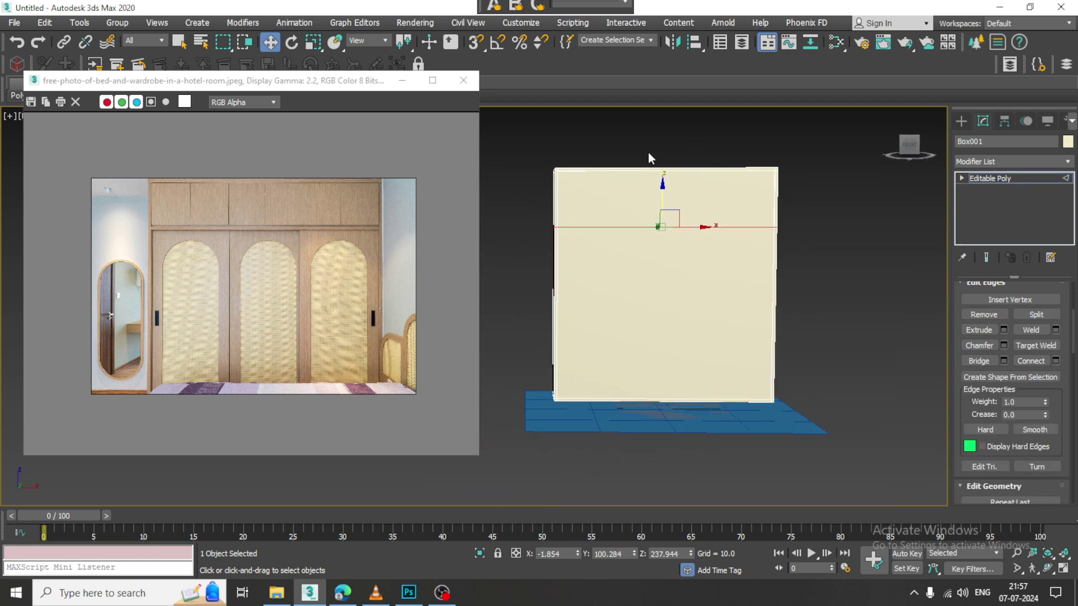
left_click_drag(535, 277, 847, 317)
middle_click_drag(847, 318, 627, 325, "alt")
scroll(629, 307, "up", 3)
key("4")
left_click(637, 284)
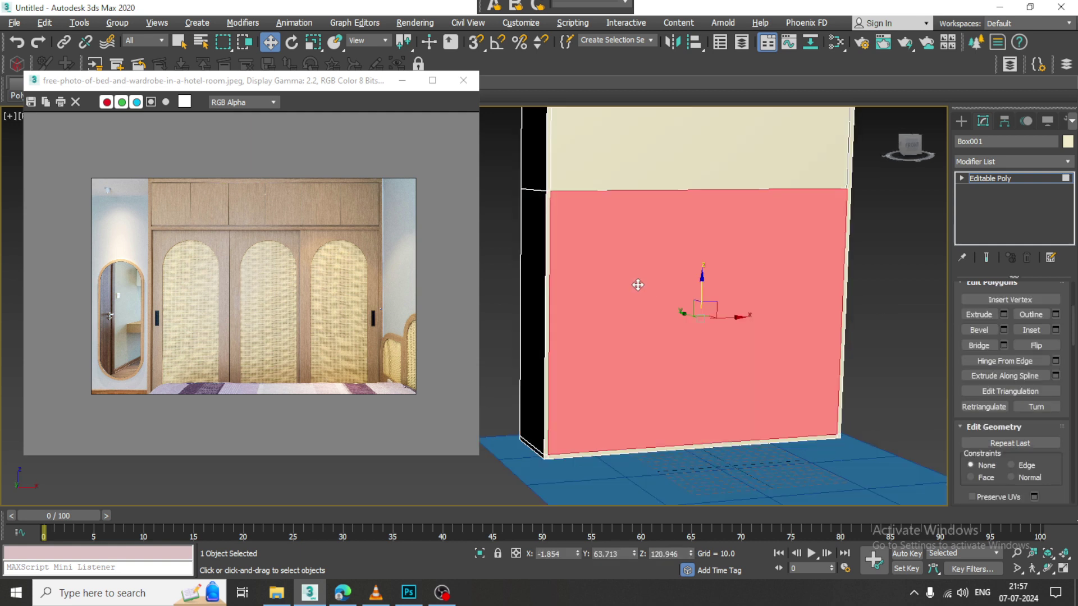
key("2")
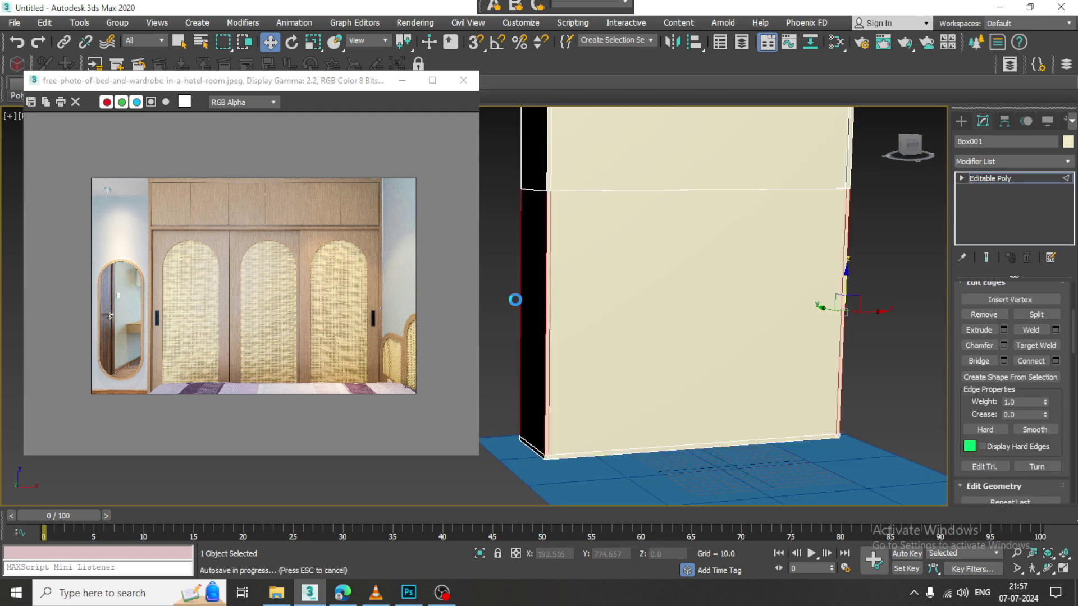
left_click(1055, 361)
left_click(481, 372)
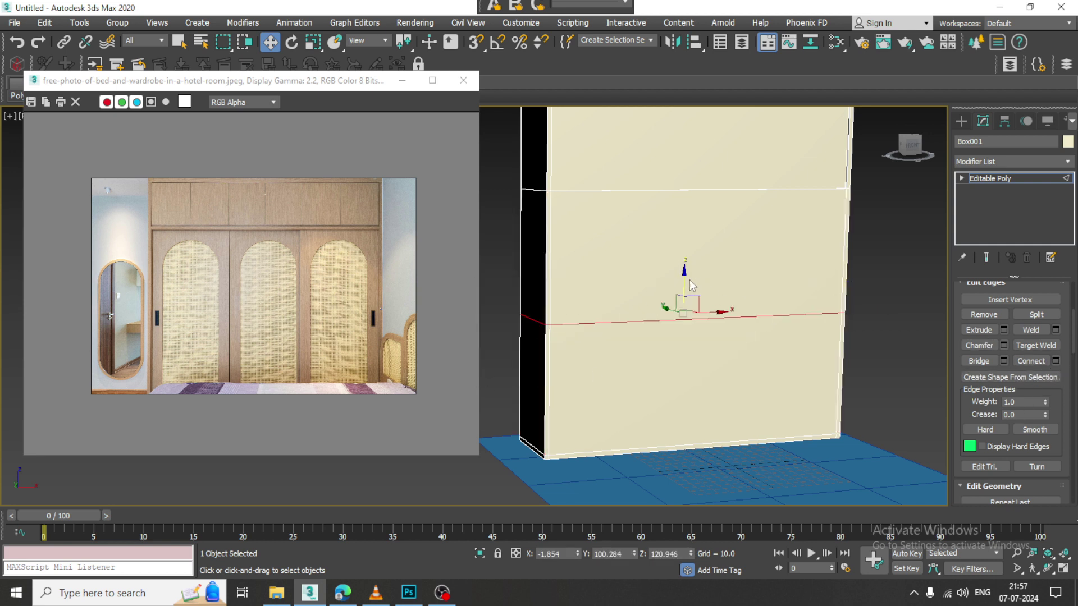
left_click_drag(692, 209, 694, 158)
Extrude the large lower front polygon deep into the wardrobe body to hollow out the door opening
key("4")
left_click(647, 289)
middle_click_drag(647, 289, 694, 347, "alt")
left_click(1004, 313)
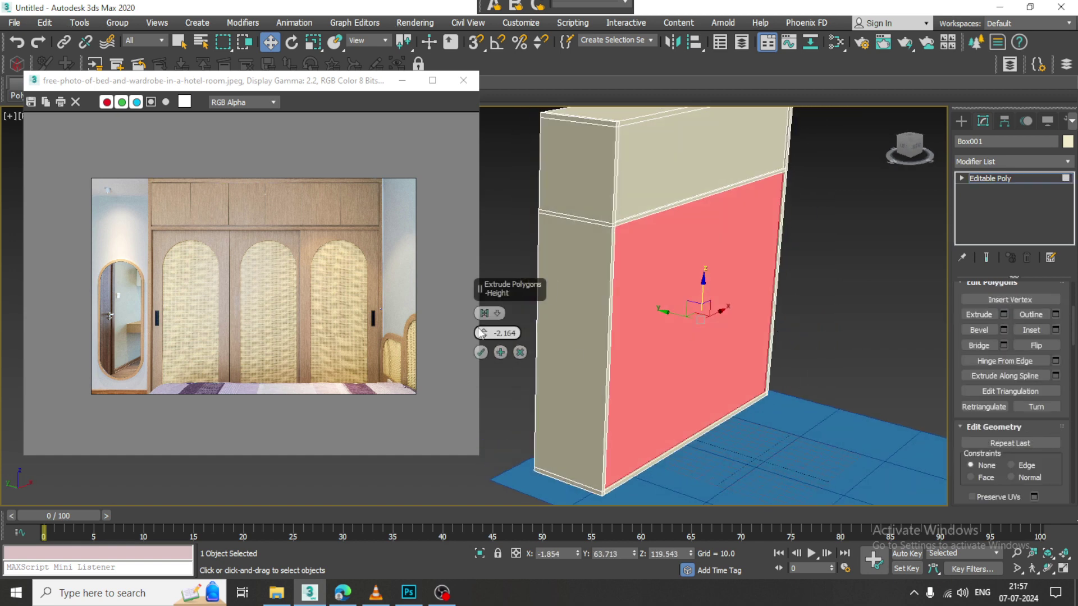
left_click_drag(484, 335, 605, 112)
left_click(480, 353)
middle_click_drag(640, 243, 721, 202, "alt")
scroll(664, 209, "down", 3)
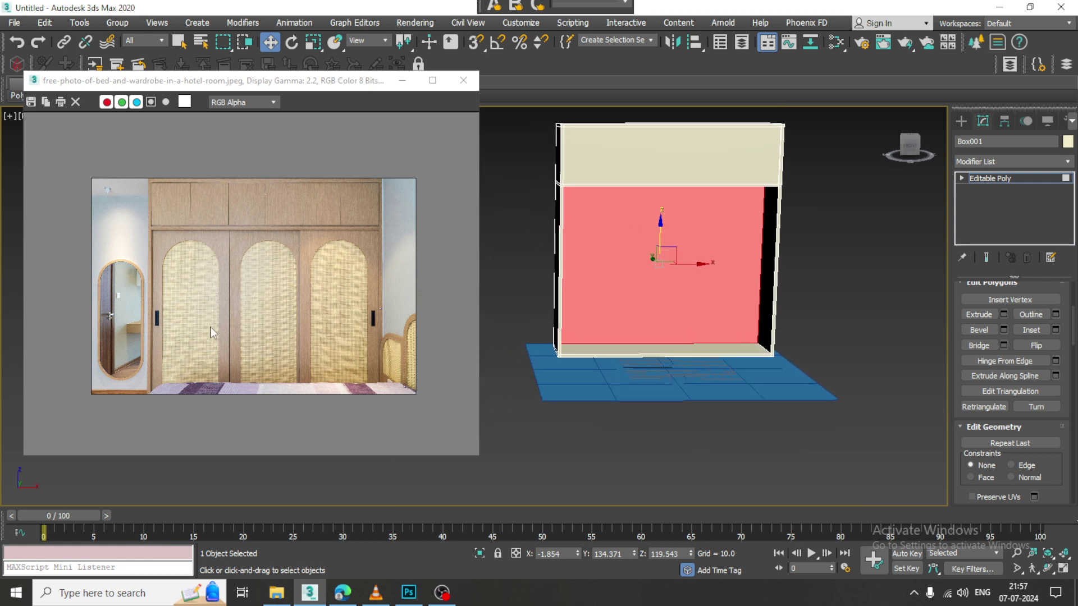
Draw a tall rectangle spline for the first door's arch panel near the side of the lower wardrobe opening in the Front view
left_click(970, 121)
middle_click_drag(943, 292, 934, 299)
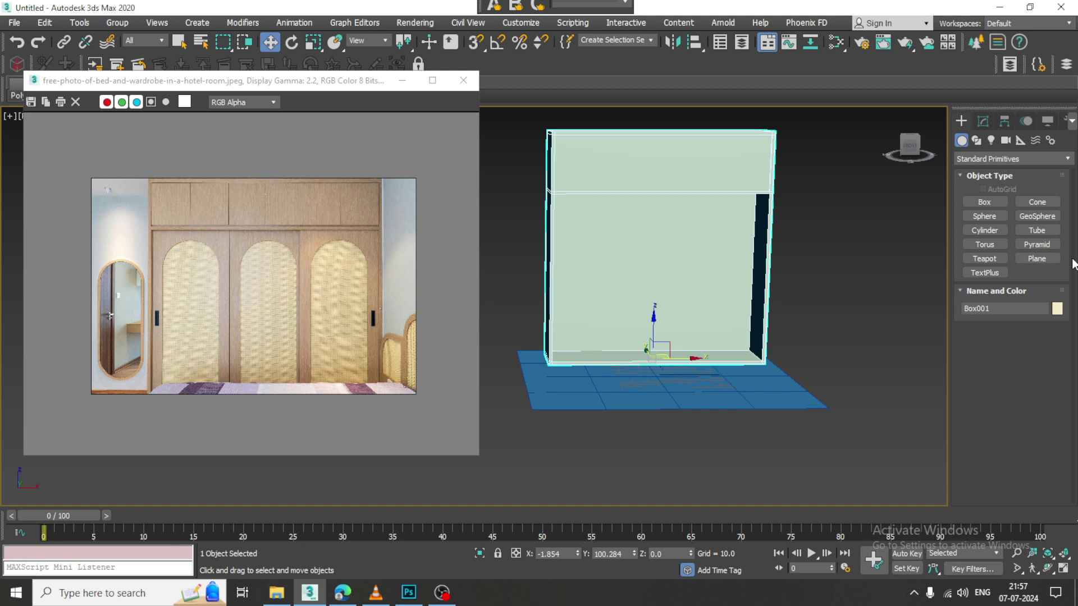
left_click(977, 142)
left_click(1033, 211)
key("alt+w")
middle_click_drag(674, 216, 795, 277)
key("alt+w")
scroll(795, 278, "down", 4)
middle_click_drag(717, 262, 657, 249)
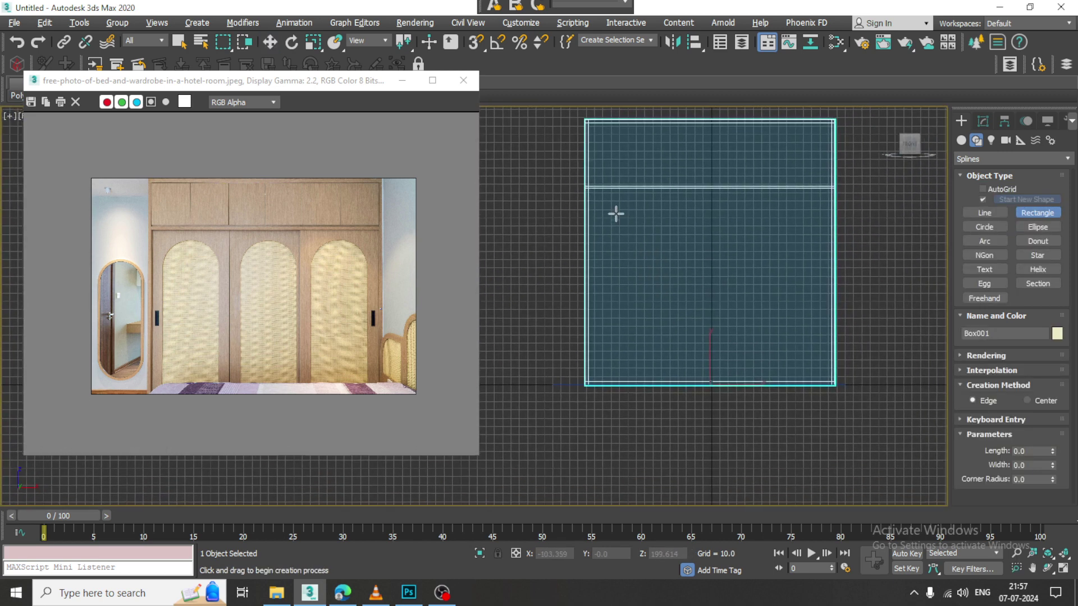
left_click_drag(601, 207, 667, 367)
key("w")
Convert the rectangle to an editable spline and fillet its two upper corners by about 39.5 to form a round arch
scroll(649, 216, "up", 4)
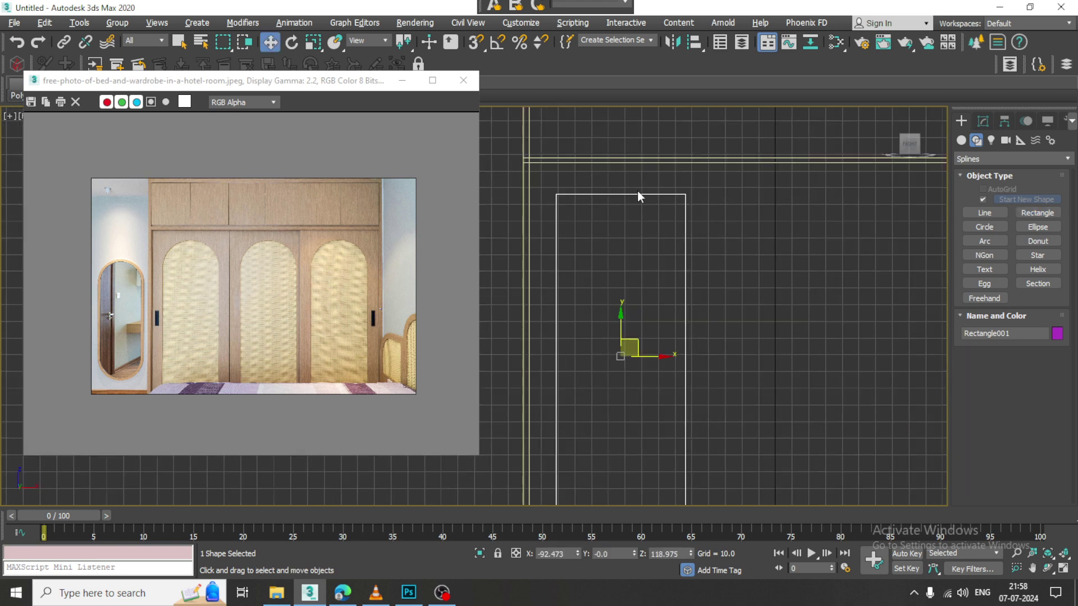
right_click(638, 191)
mouse_move(711, 335)
left_click(815, 336)
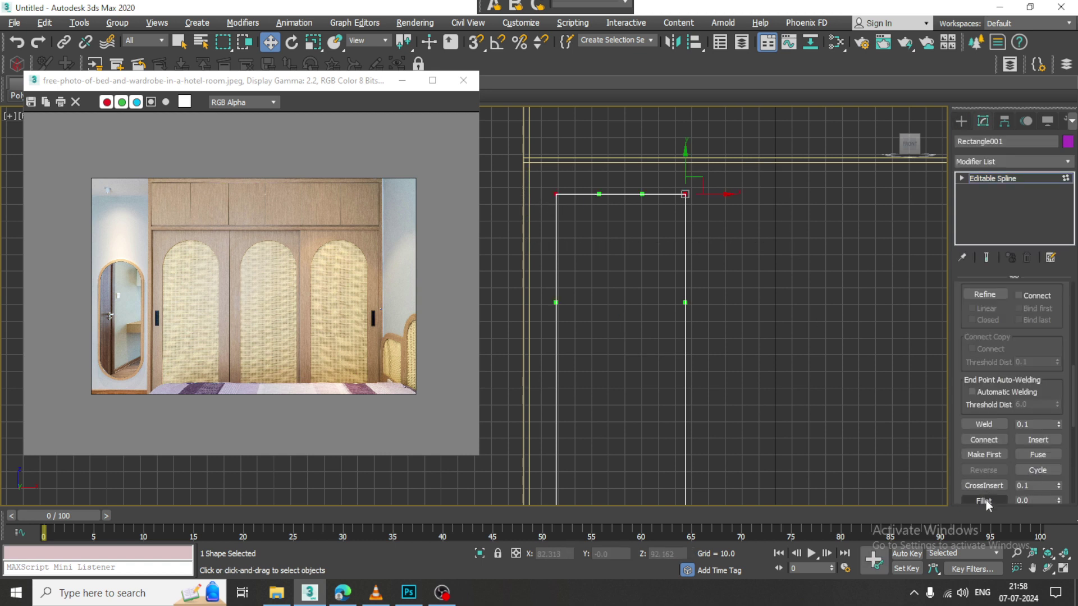
left_click_drag(684, 186, 659, 128)
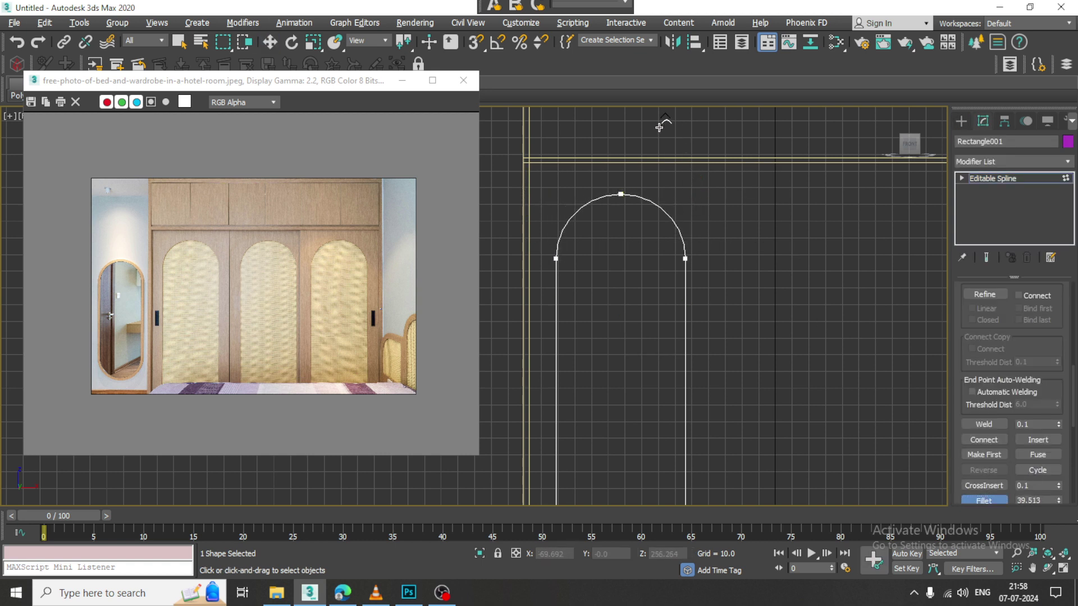
right_click(659, 127)
left_click(1019, 179)
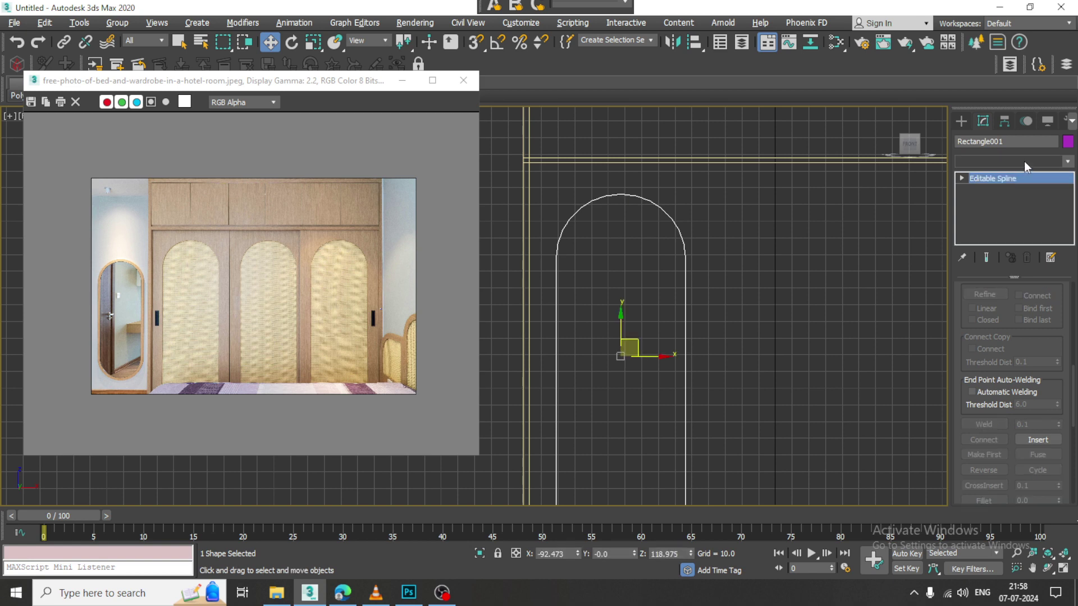
Add an Extrude modifier to the arched spline with an amount of 6.5
left_click(1024, 161)
type("ex")
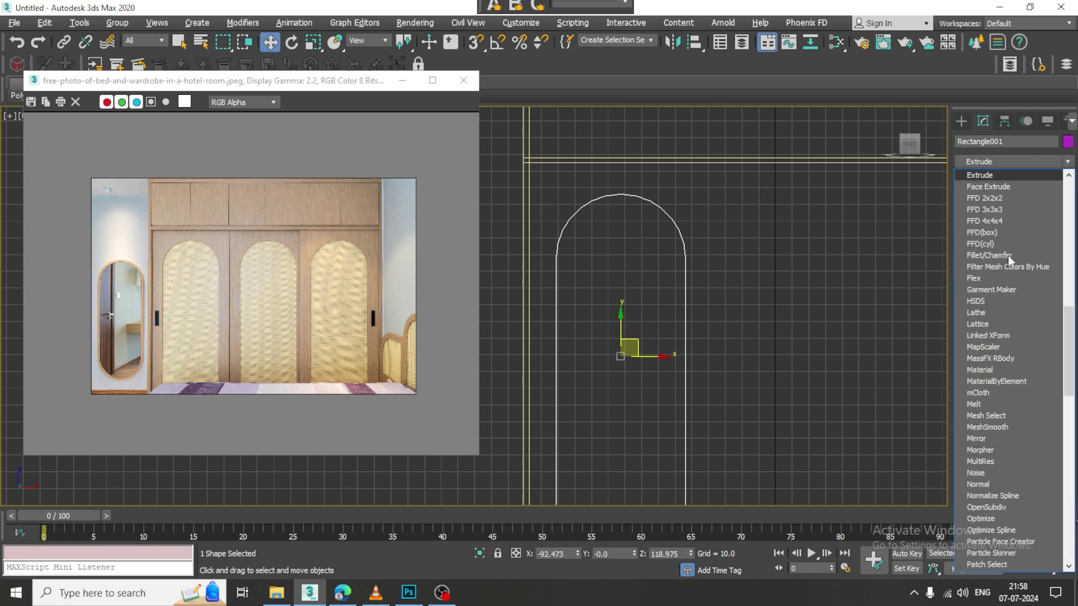
key("Return")
key("alt+w")
middle_click(806, 369)
key("z")
key("alt+w")
key("z")
left_click_drag(1050, 305, 1050, 311)
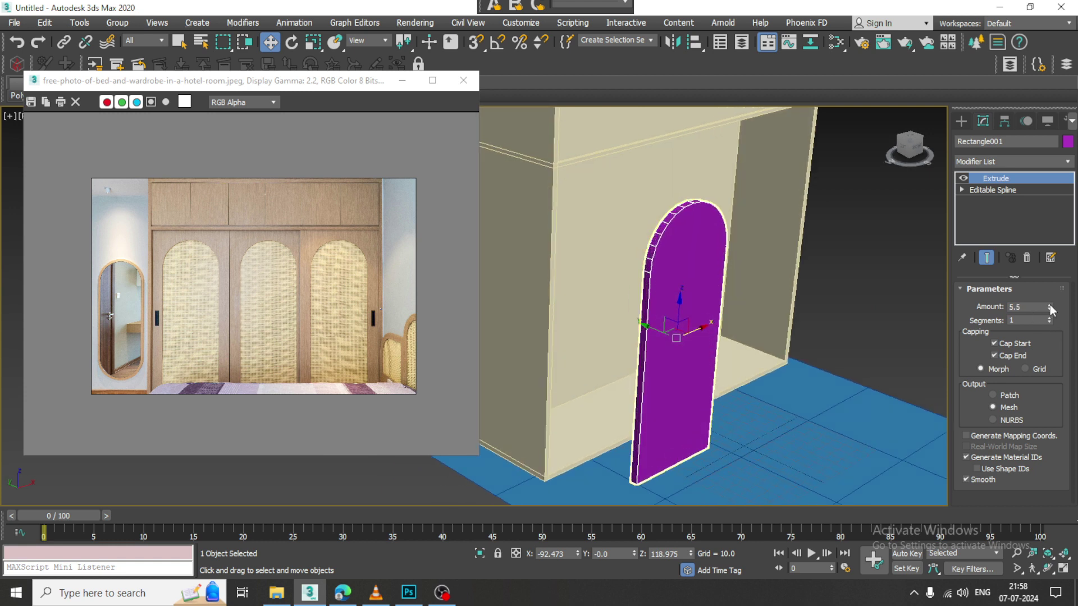
left_click(1050, 306)
Convert the extruded arched panel to an editable poly
scroll(674, 331, "up", 5)
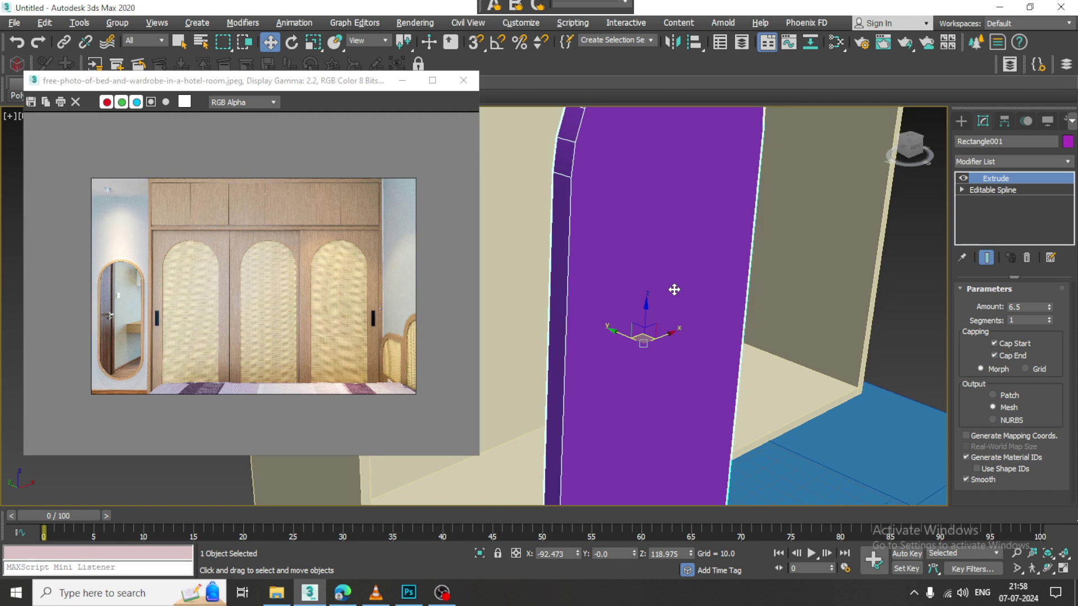
scroll(681, 291, "down", 1)
right_click(628, 147)
mouse_move(696, 291)
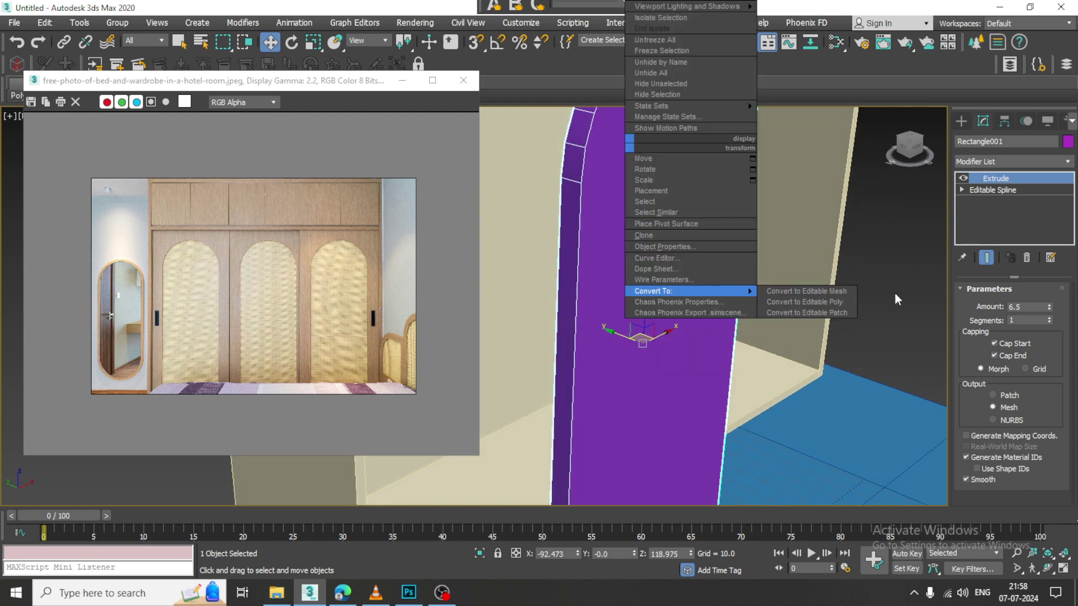
left_click(832, 308)
scroll(738, 262, "down", 4)
mouse_move(739, 262)
middle_mouse_down("alt")
mouse_move(755, 243)
mouse_move(749, 262)
middle_mouse_up("alt")
Extrude the long left side polygon and the three lowest arch polygons above it outward from the panel
left_click(1025, 304)
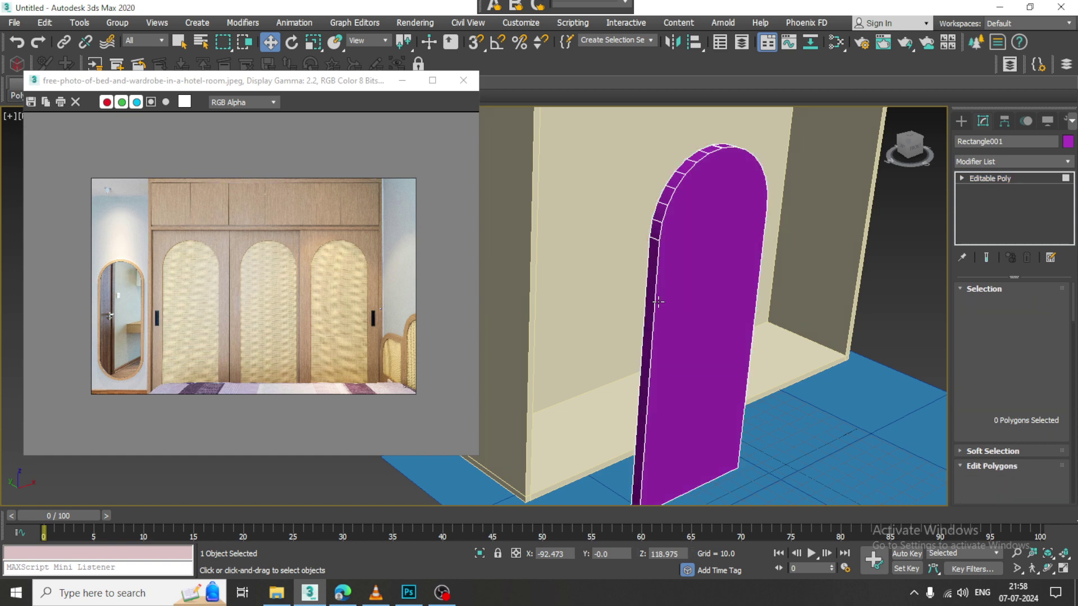
left_click(656, 235)
left_click(655, 211, "ctrl")
middle_click_drag(654, 212, 805, 245, "alt")
left_click(670, 198, "ctrl")
left_click(1004, 498)
left_click(480, 352)
Scale the extruded left side polygons flat along the X axis to make a straight vertical door edge
key("alt+w")
key("alt+w")
key("r")
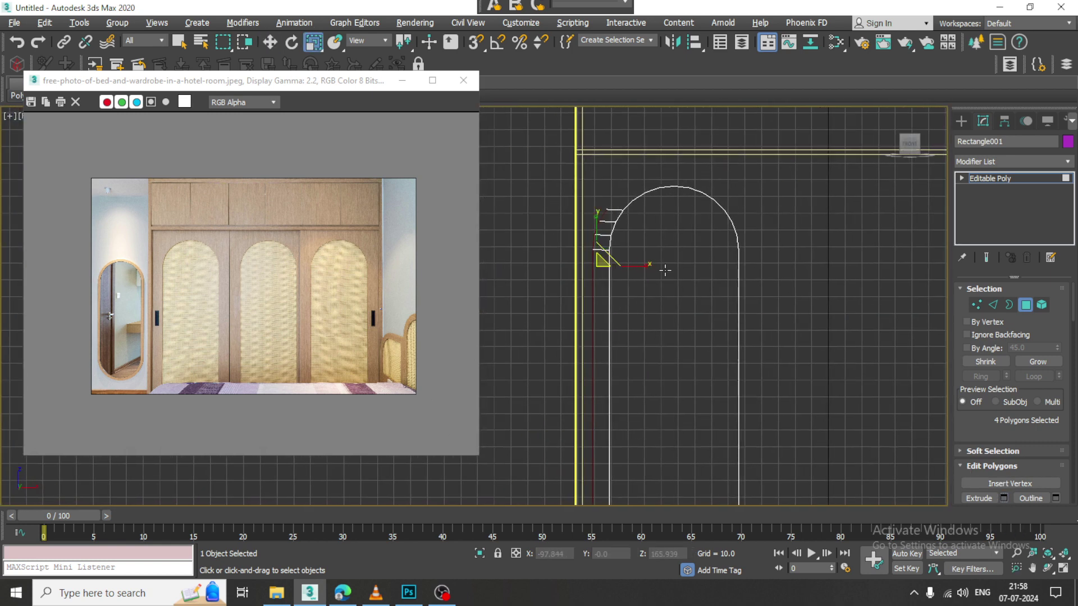
left_click_drag(644, 268, 171, 326)
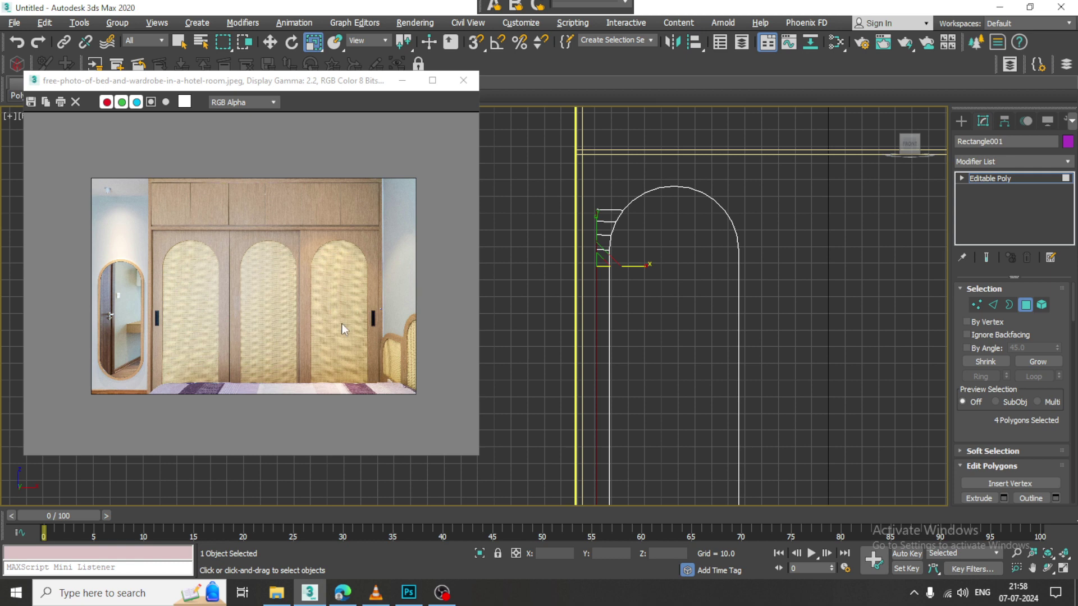
left_click_drag(648, 271, 348, 268)
left_click_drag(266, 235, 266, 235)
Extrude the long right side polygon and the three lowest arch polygons above it outward from the panel
key("alt+w")
middle_click(808, 331)
key("alt+w")
middle_click_drag(809, 329, 733, 254, "alt")
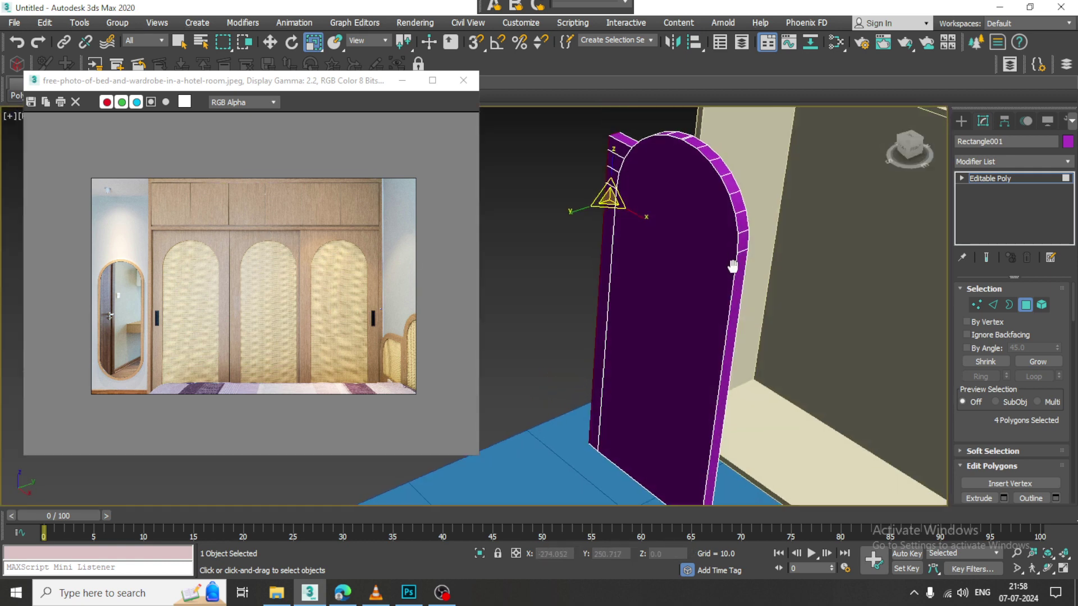
scroll(735, 255, "up", 2)
left_click(738, 216)
left_click(735, 243, "ctrl")
left_click(739, 272, "ctrl")
left_click(739, 296, "ctrl")
middle_click_drag(739, 296, 790, 295, "alt")
scroll(789, 294, "down", 3)
key("f")
key("w")
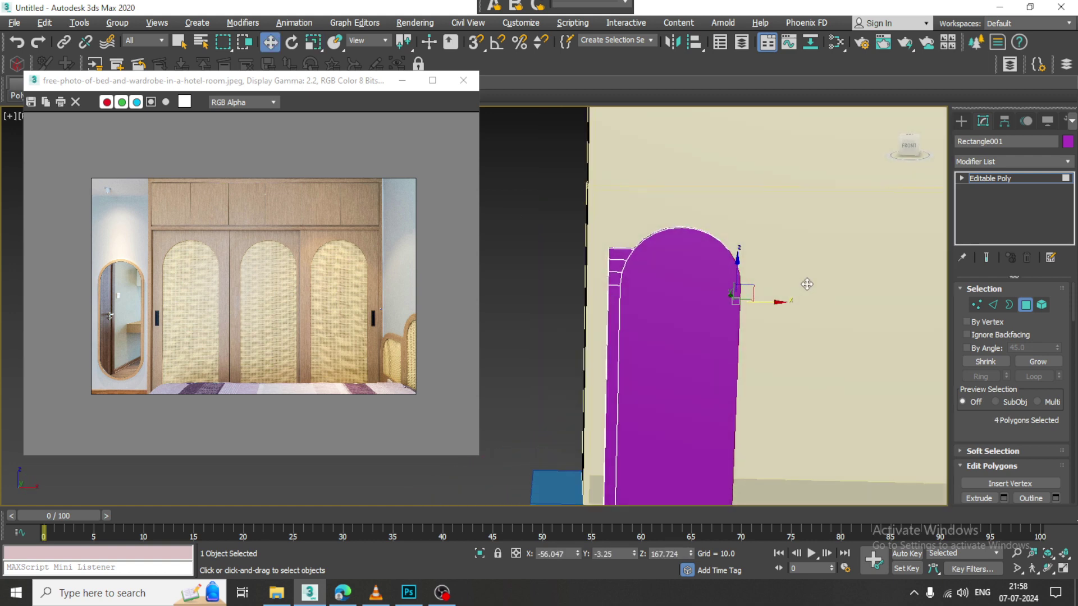
scroll(992, 459, "down", 2)
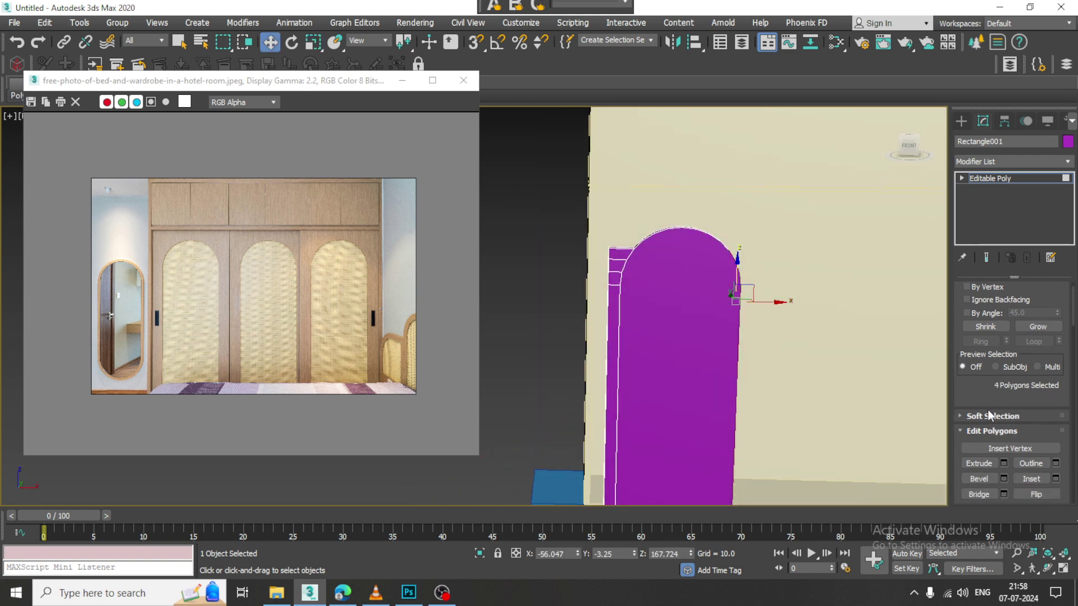
left_click(1003, 463)
left_click(480, 352)
Scale the extruded right side polygons flat along the X axis to make the opposite straight door edge
key("alt+w")
middle_click_drag(803, 223, 770, 254)
key("alt+w")
key("r")
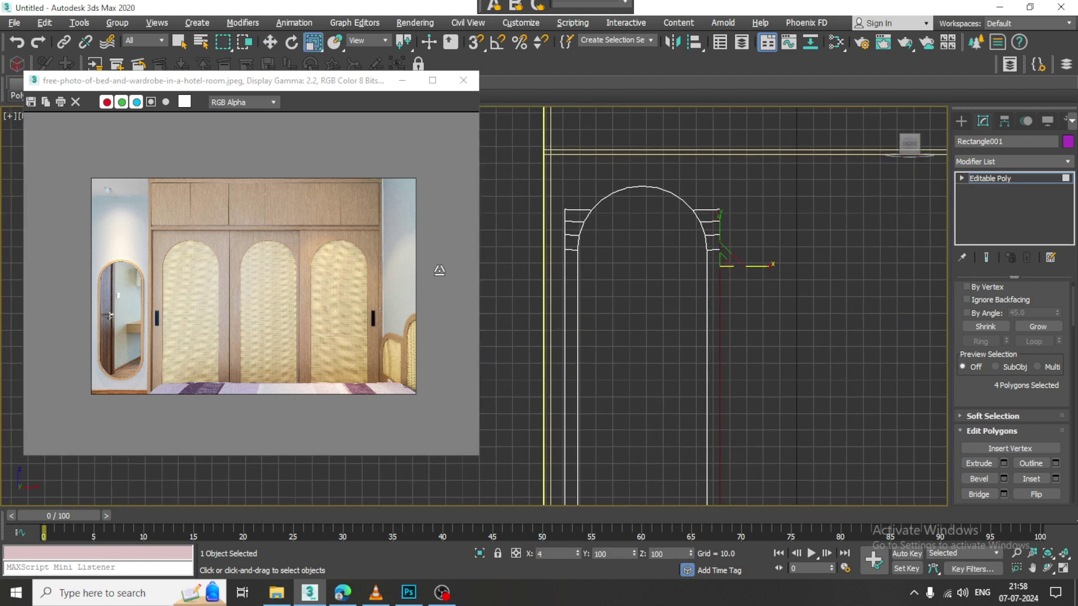
key("w")
Extrude the ten upward-facing polygons across the top of the arch and both side strips
key("alt+w")
middle_click_drag(853, 416, 587, 353)
key("alt+w")
scroll(669, 247, "up", 4)
left_click(587, 353)
left_click(625, 351, "ctrl")
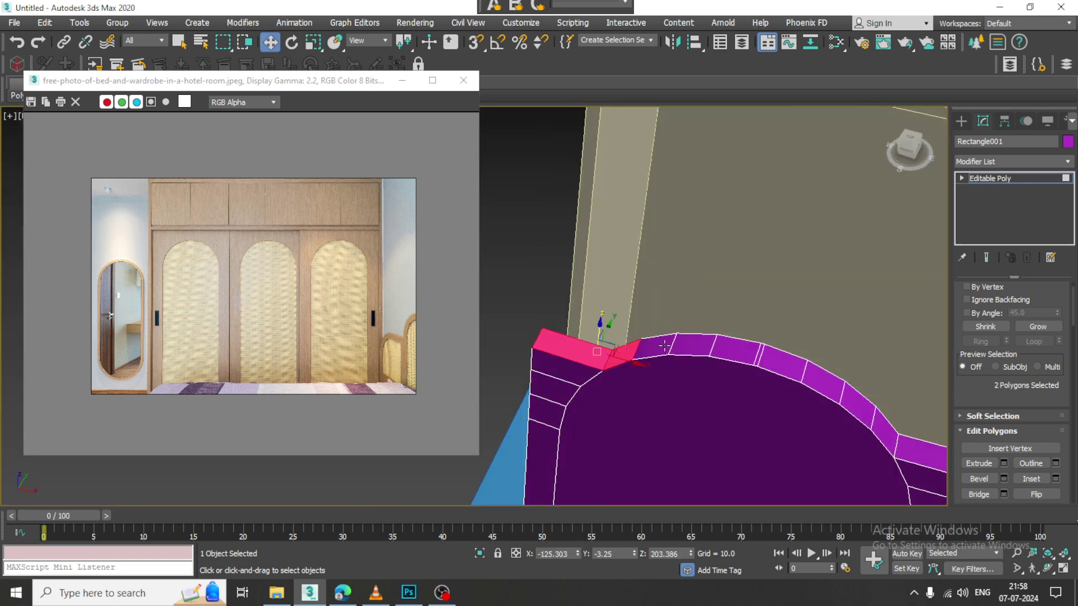
left_click(655, 347, "ctrl")
left_click(696, 344, "ctrl")
left_click(747, 353, "ctrl")
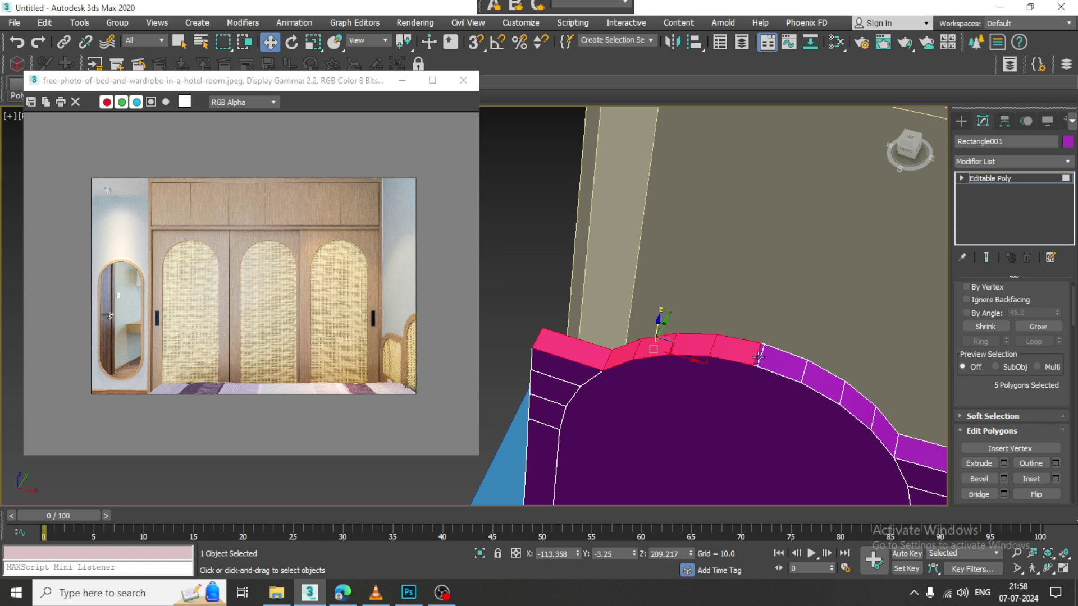
key("2")
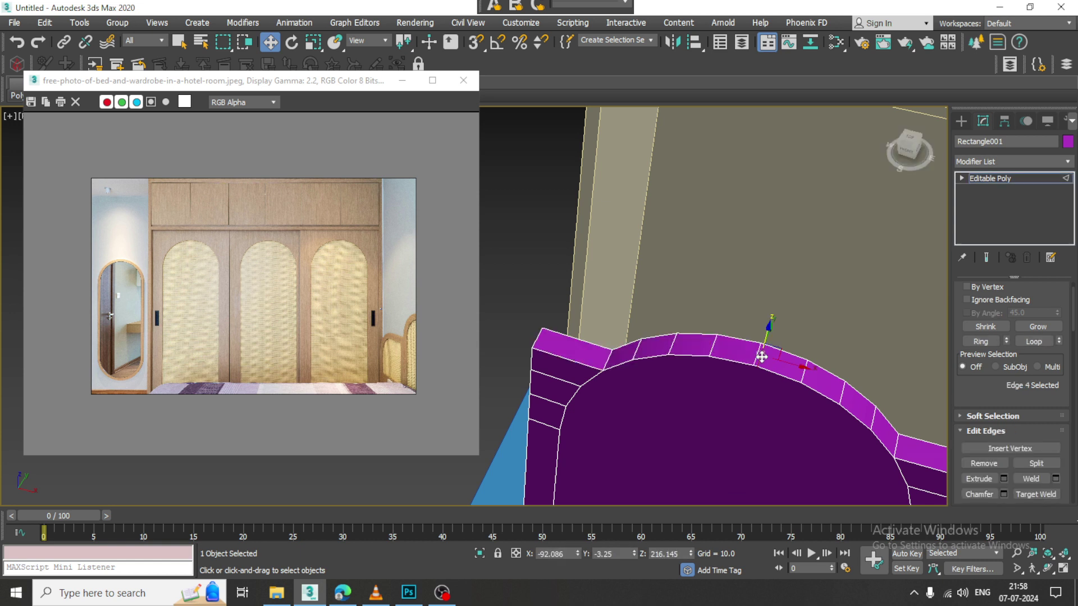
key("4")
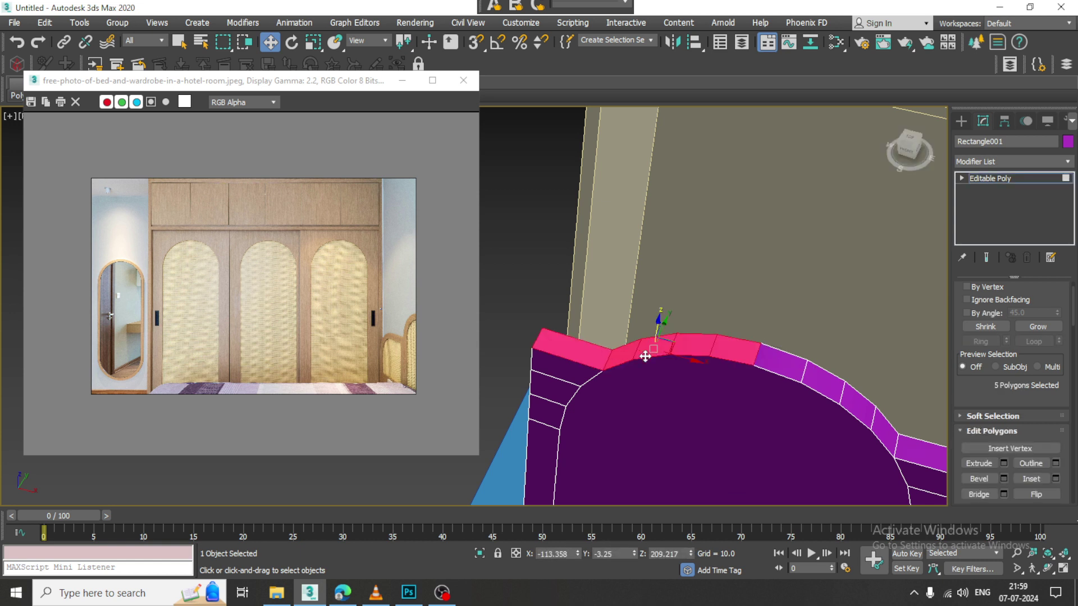
left_click(771, 362, "ctrl")
left_click(822, 379, "ctrl")
left_click(858, 404, "ctrl")
left_click(884, 430, "ctrl")
left_click(912, 439, "ctrl")
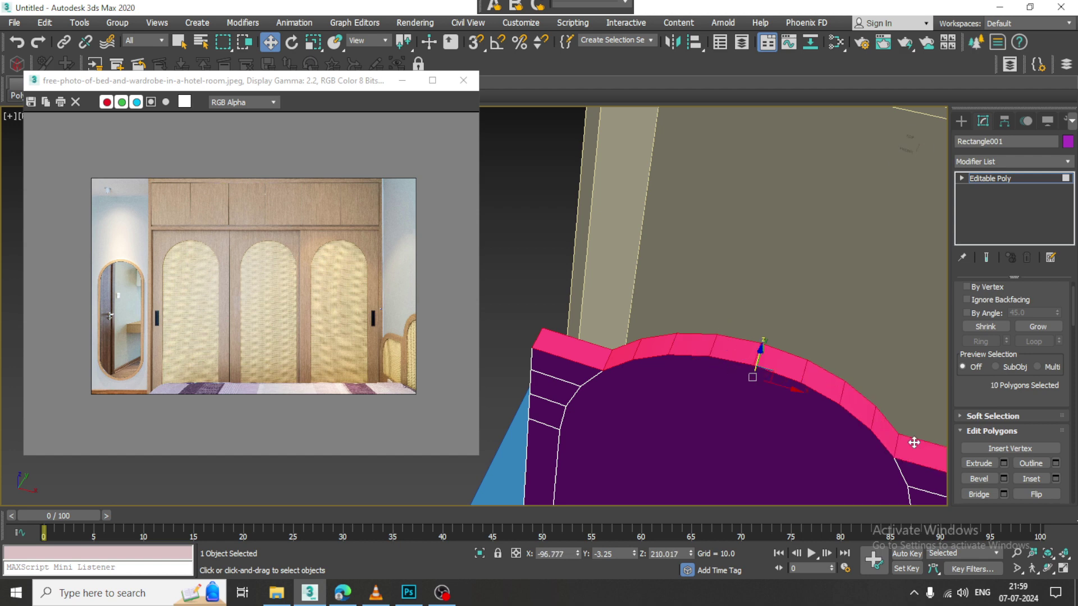
key("alt+w")
middle_click_drag(792, 204, 775, 203)
key("alt+w")
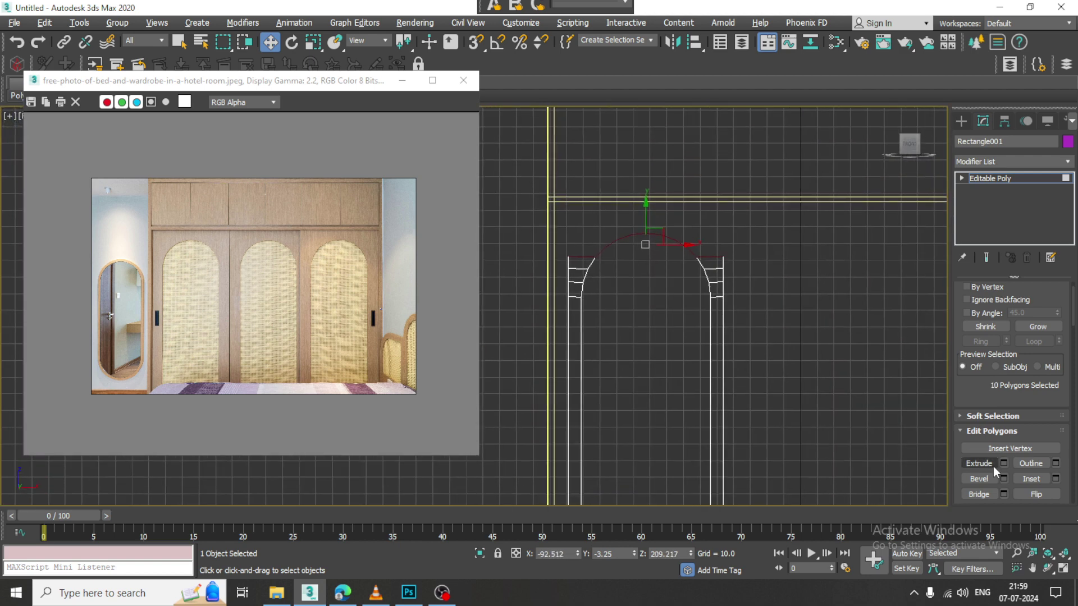
left_click(1004, 463)
left_click(481, 352)
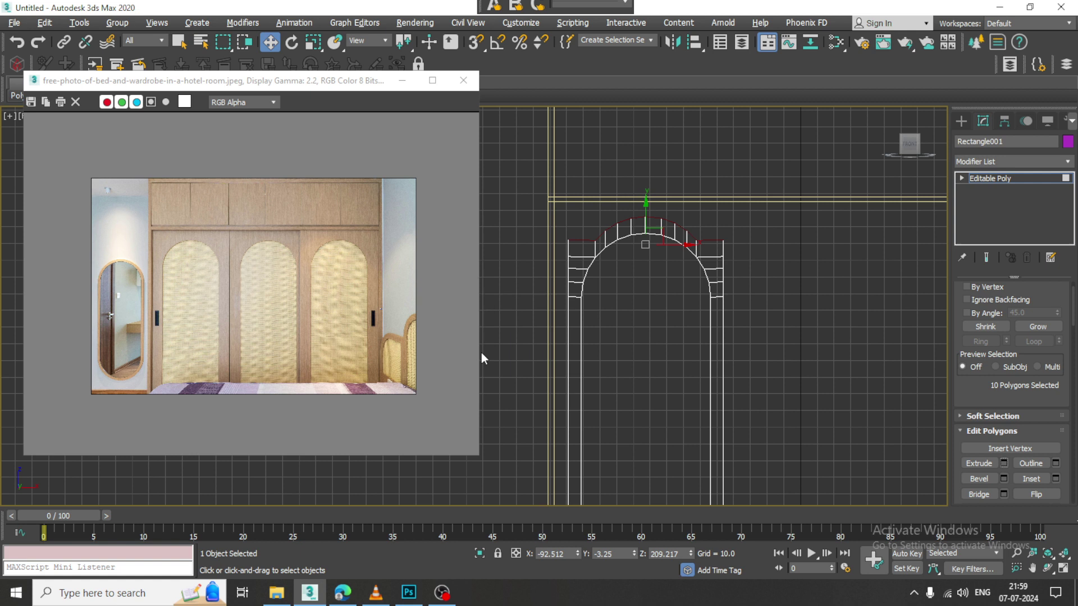
Scale the extruded top polygons flat vertically and raise them to about Z 226.8 to form a straight upper door edge
key("r")
left_click_drag(638, 176, 639, 55)
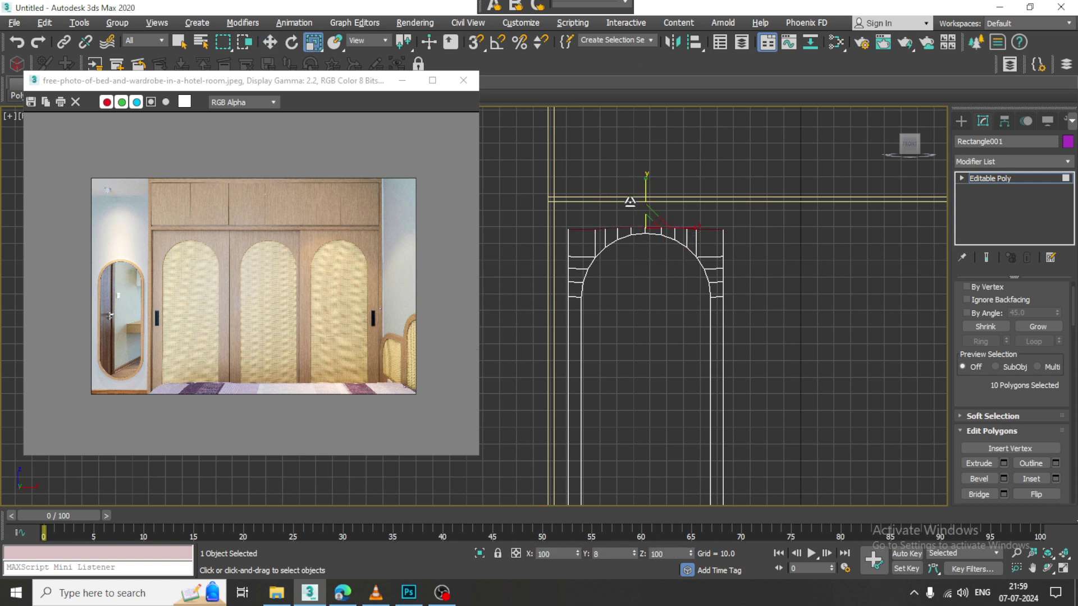
left_click_drag(629, 380, 629, 69)
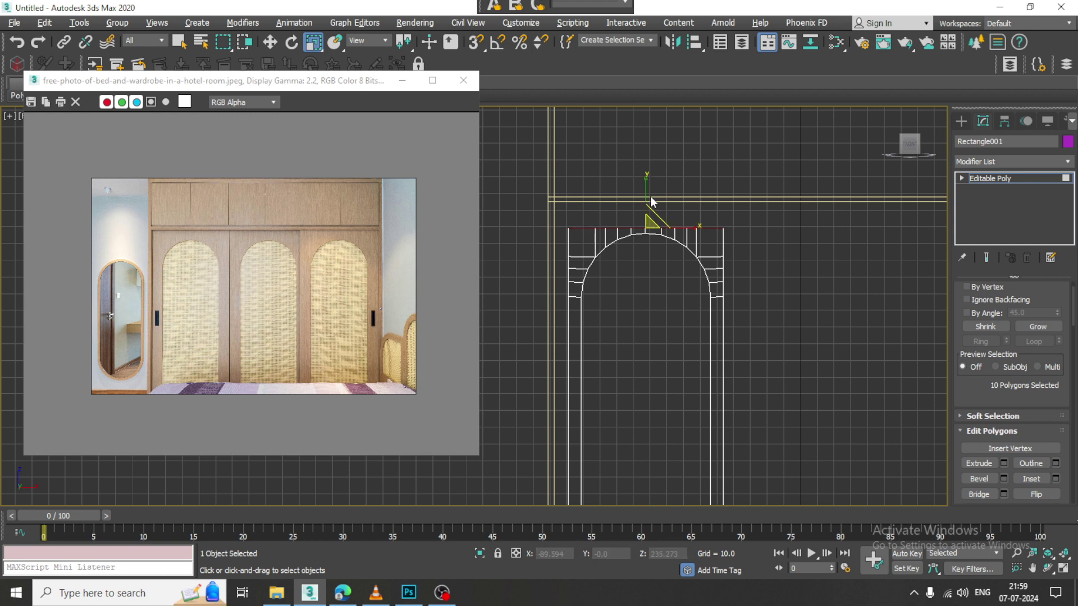
key("w")
left_click_drag(645, 193, 645, 179)
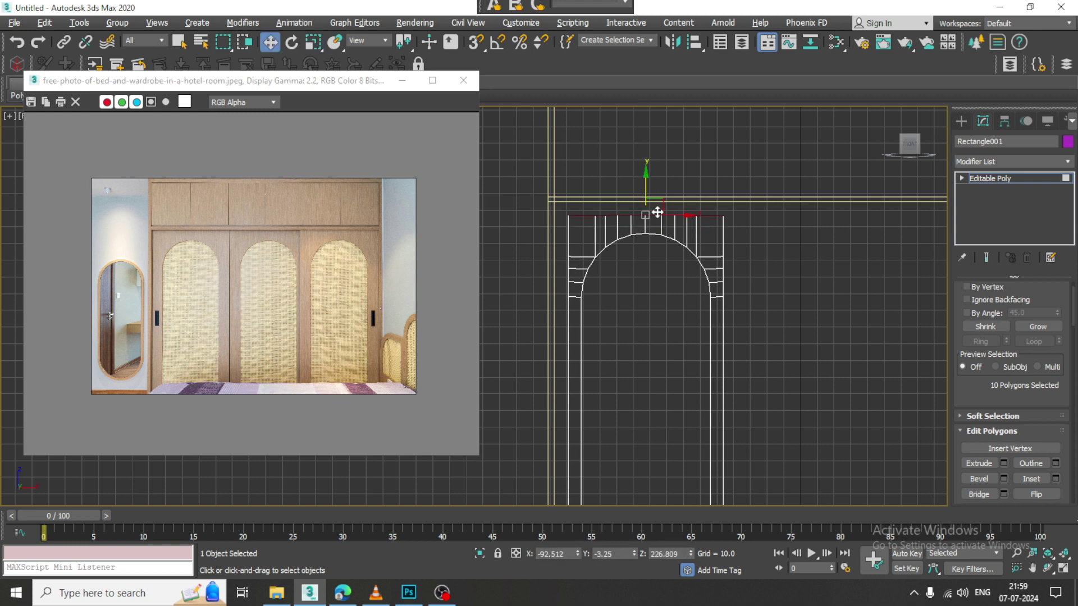
Select the arched front polygon of the door and isolate the door from the wardrobe body
key("alt+w")
middle_click(767, 385)
key("alt+w")
scroll(803, 337, "down", 5)
middle_click_drag(797, 392, 765, 316)
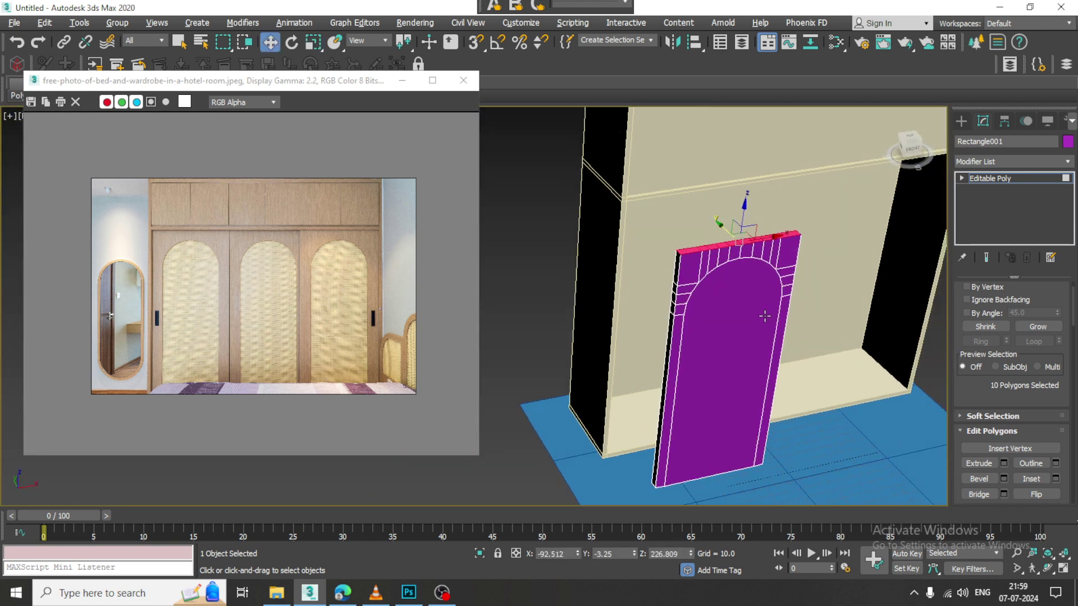
left_click(702, 387)
middle_click_drag(702, 388, 655, 224, "alt")
key("alt+q")
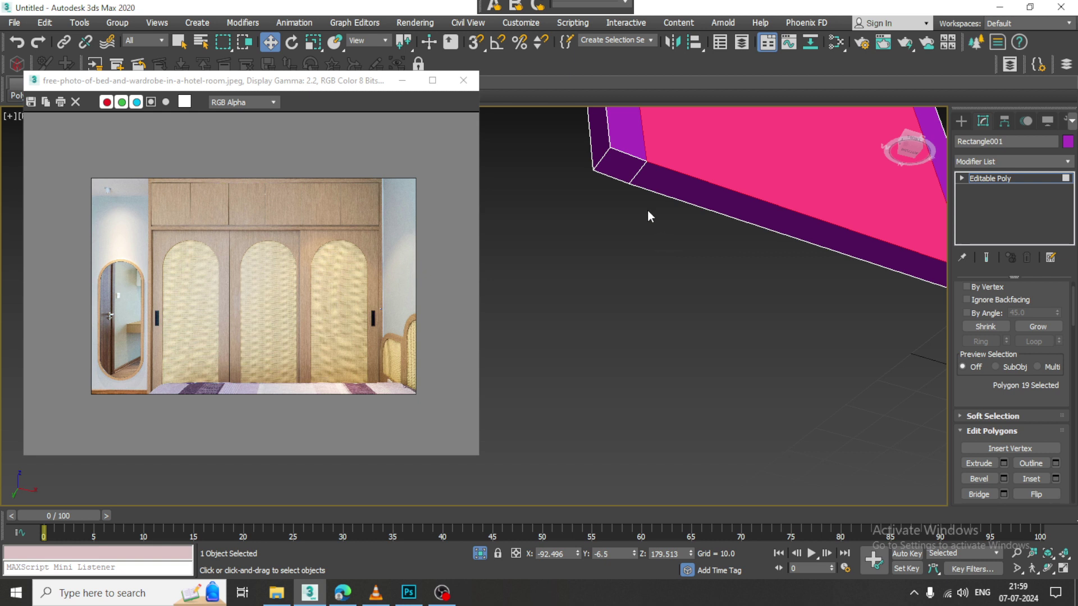
Extrude the three polygons along the door's underside downward to add a bottom rail
left_click(634, 179)
left_click(615, 161, "ctrl")
scroll(606, 247, "down", 3)
middle_click_drag(777, 291, 662, 337)
left_click(706, 312, "ctrl")
middle_click_drag(695, 279, 709, 306, "alt")
key("r")
key("w")
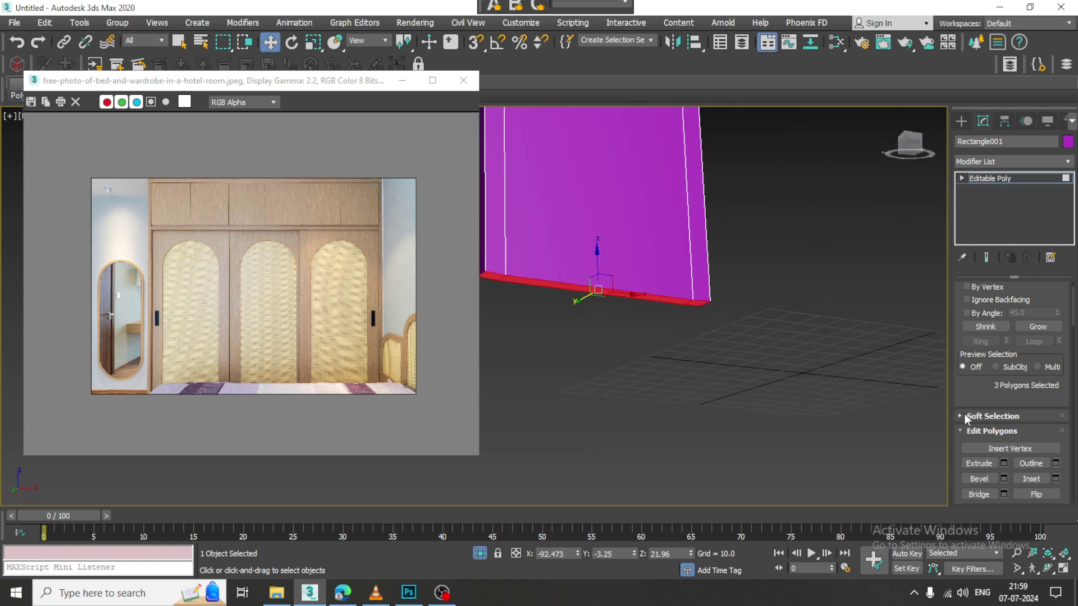
key("r")
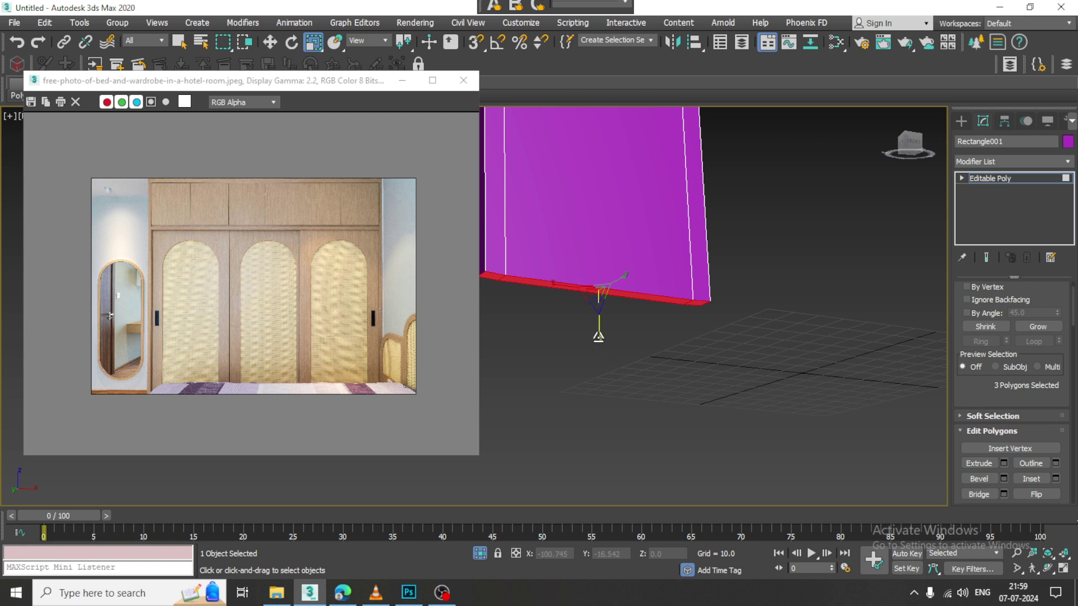
left_click(1002, 463)
left_click(480, 352)
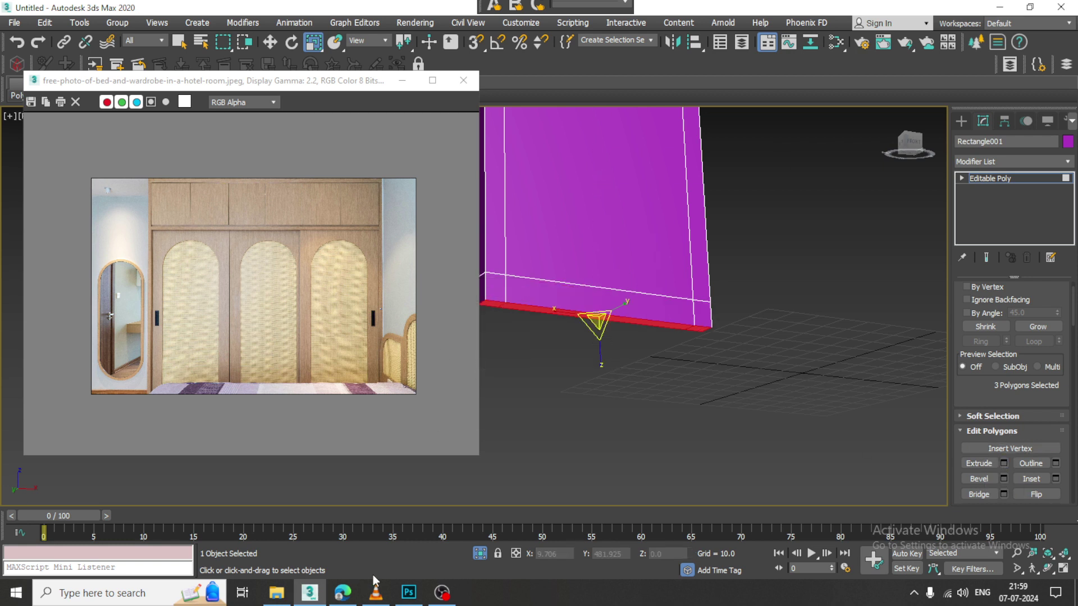
Move the extruded underside polygons slightly upward to narrow the door's bottom rail
left_click(448, 589)
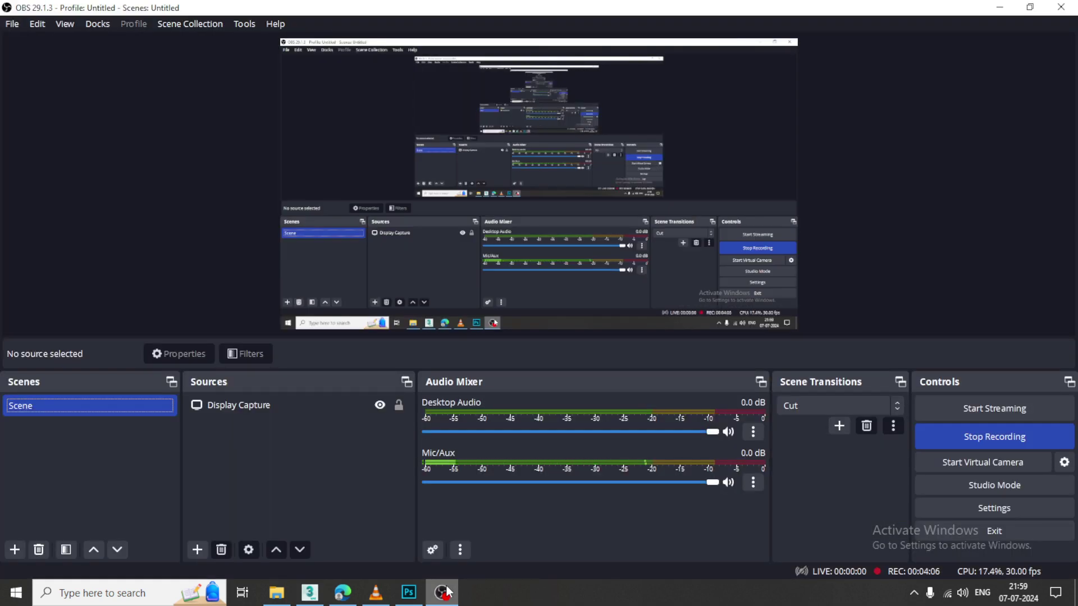
left_click(443, 592)
left_click_drag(601, 288, 599, 272)
Extrude the door's arched front polygon inward to about Y -5.4, forming a recessed panel
middle_click_drag(684, 253, 677, 331)
scroll(681, 313, "down", 5)
left_click(681, 270)
scroll(712, 247, "up", 5)
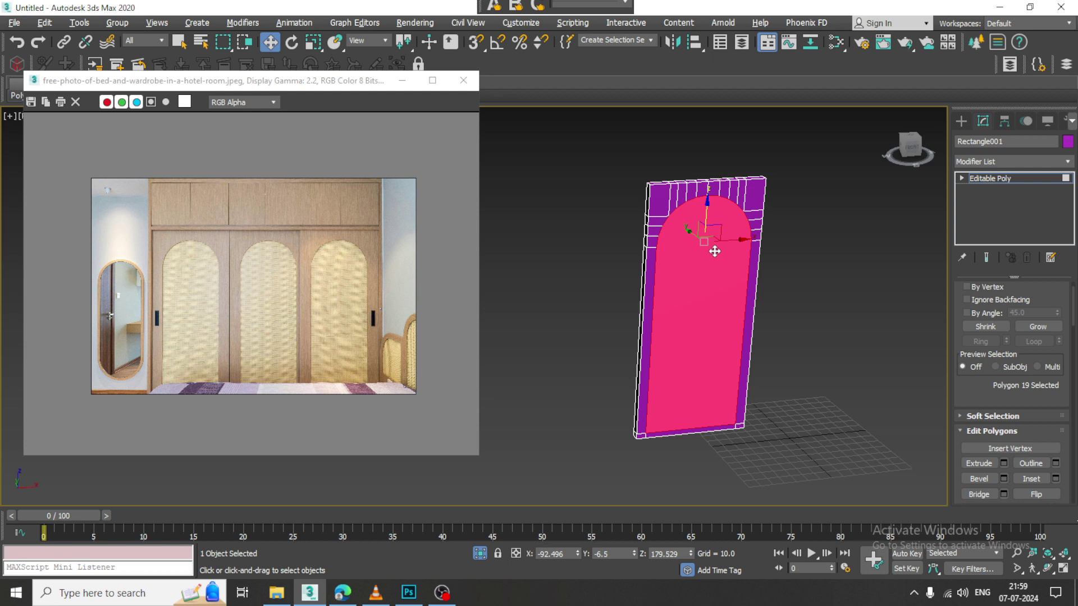
scroll(1012, 386, "down", 2)
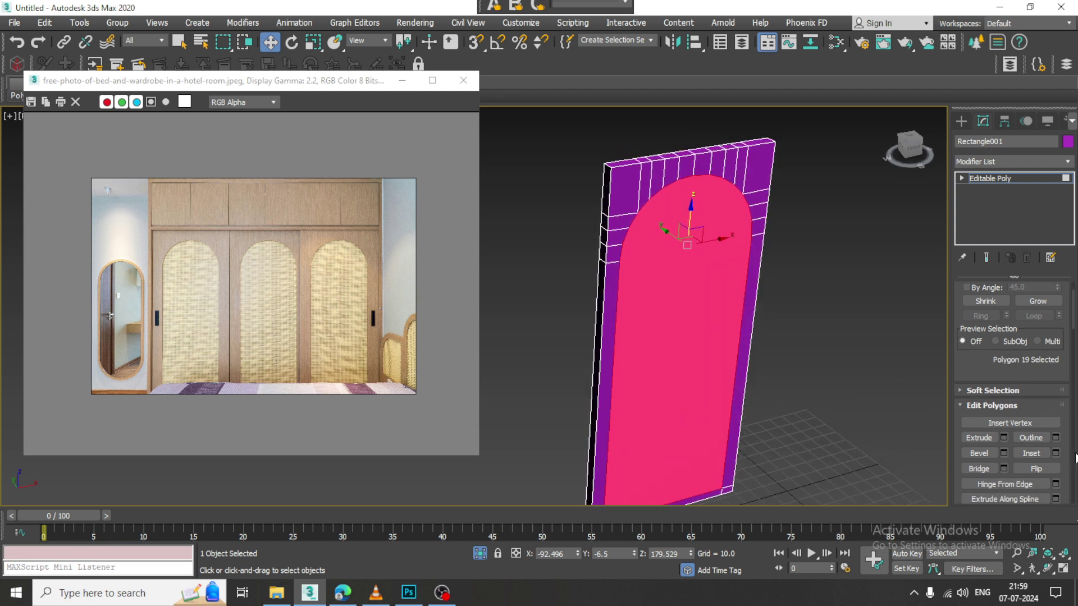
left_click(1004, 437)
scroll(646, 281, "up", 4)
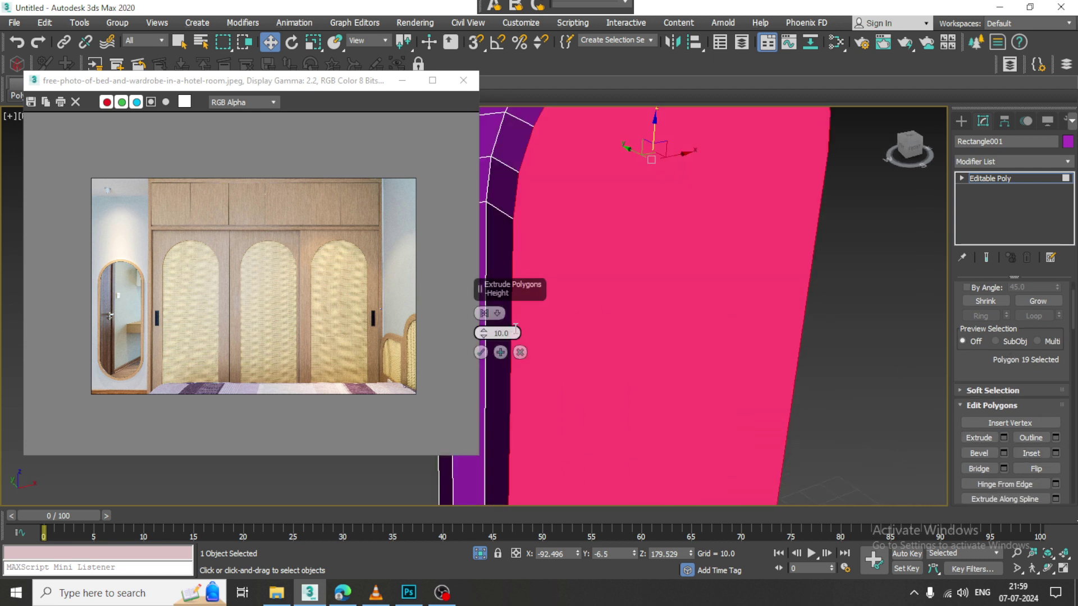
left_click_drag(484, 333, 503, 401)
left_click(481, 352)
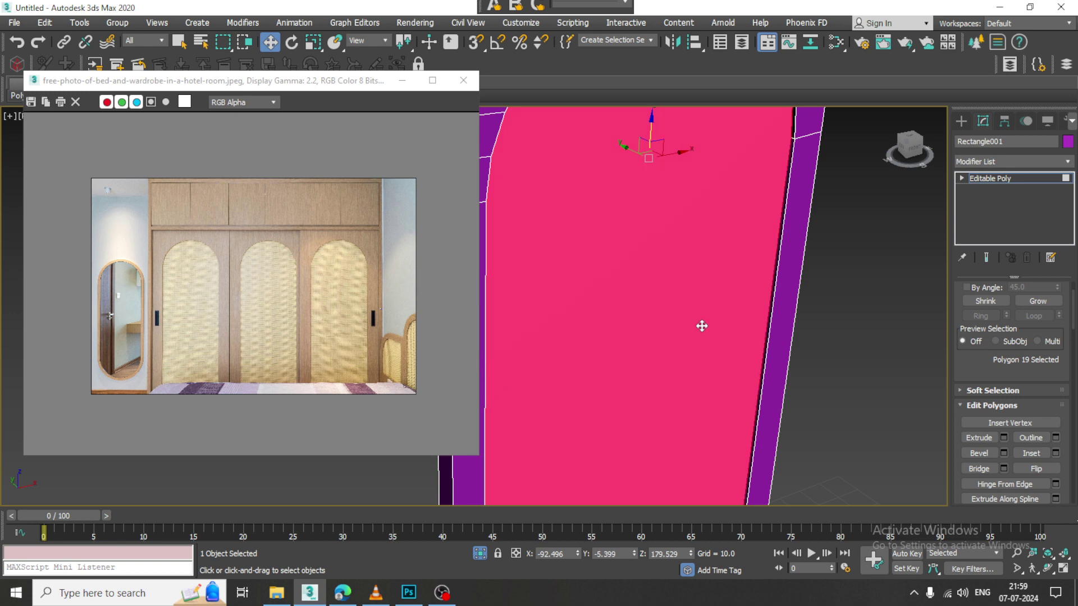
End the door's isolation to bring back the wardrobe body and frame both in the front view
scroll(702, 326, "down", 5)
key("alt+w")
right_click(800, 201)
right_click(800, 201)
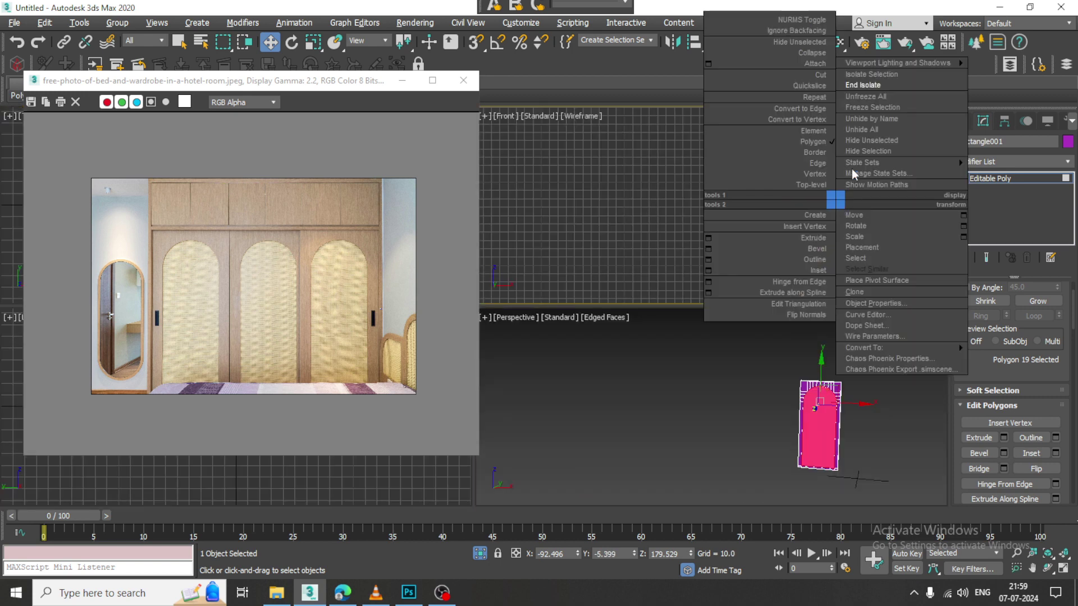
left_click(880, 85)
key("alt+w")
middle_click_drag(743, 224, 777, 134)
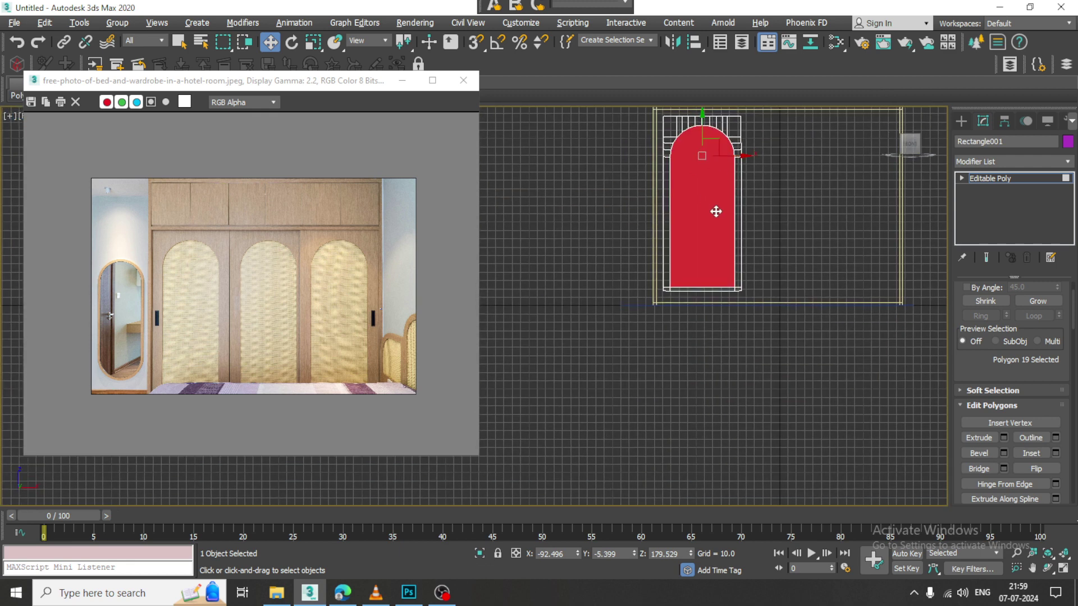
key("r")
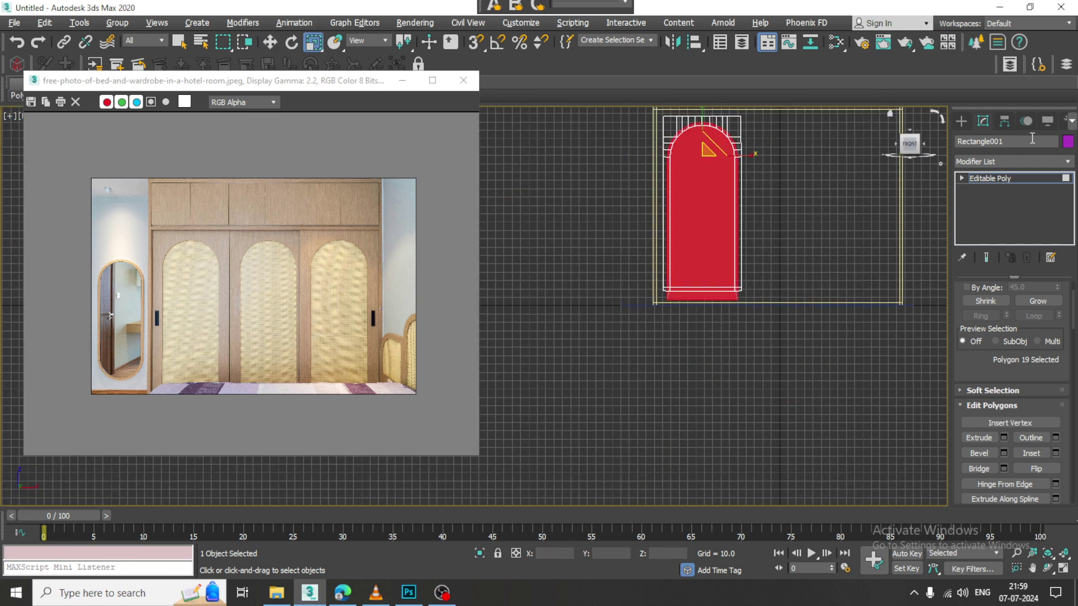
Move the door's 18 bottom vertices down to about Z 6.8, level with the wardrobe's base
left_click(1017, 179)
scroll(680, 264, "up", 4)
key("1")
left_click_drag(587, 374, 895, 312)
key("w")
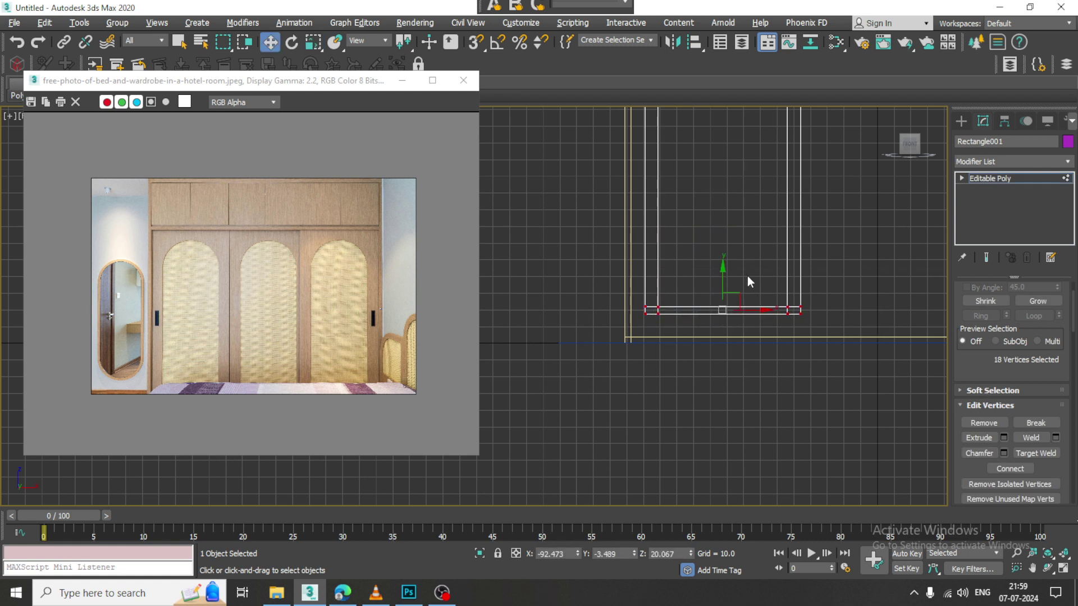
left_click_drag(722, 276, 735, 298)
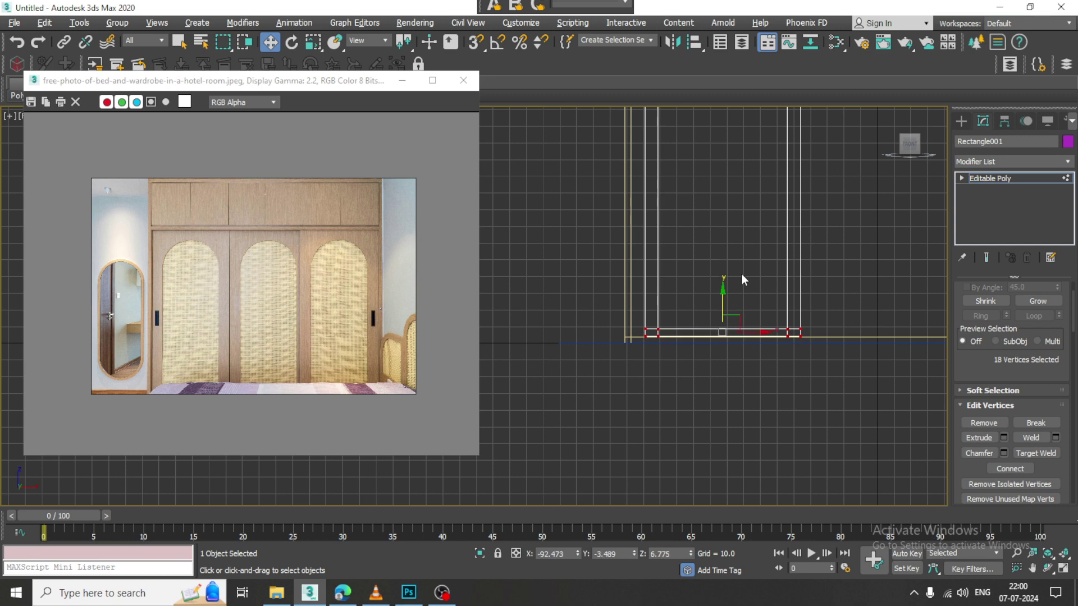
scroll(709, 293, "down", 3)
Scale the whole door uniformly to about 104.8% and fit it against the wardrobe's left side and base
left_click(1025, 179)
key("r")
scroll(696, 298, "up", 2)
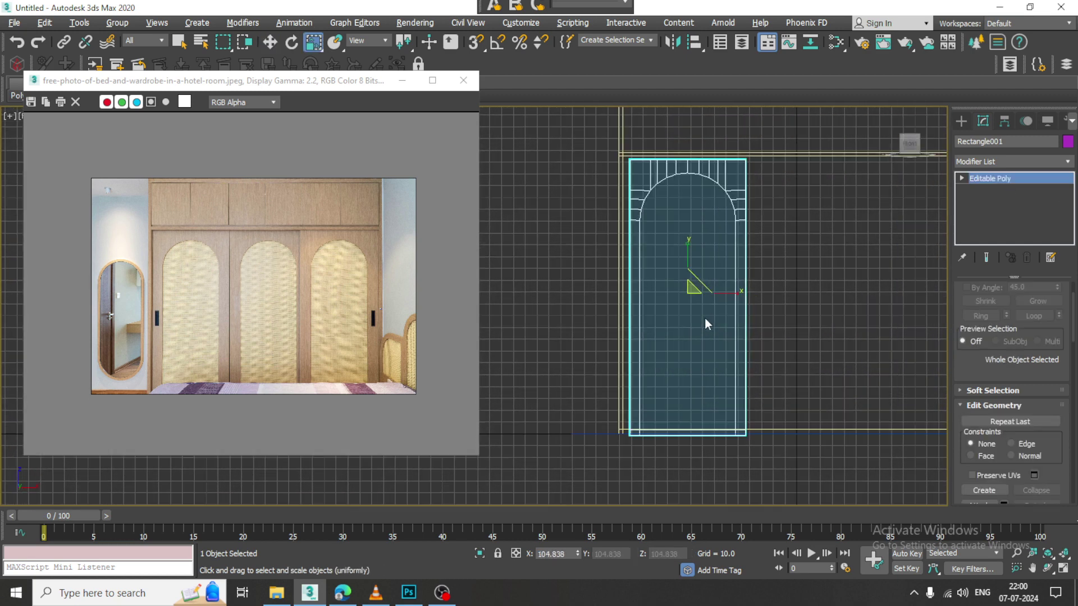
key("w")
left_click_drag(720, 295, 714, 294)
key("1")
left_click_drag(683, 398, 689, 396)
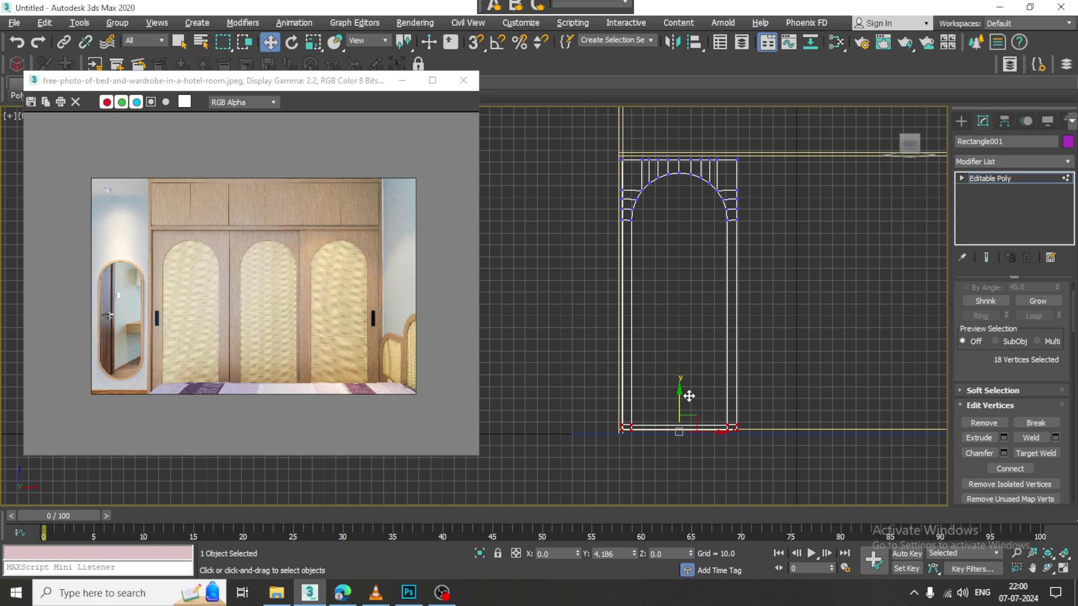
Select the wardrobe body and isolate it from the door
key("alt+w")
key("alt+w")
middle_click_drag(683, 314, 678, 350, "alt")
left_click(1012, 179)
scroll(661, 307, "up", 5)
middle_click_drag(661, 307, 628, 292, "alt")
middle_click_drag(628, 292, 685, 257)
scroll(808, 306, "down", 3)
left_click(651, 171)
key("alt+q")
scroll(685, 204, "down", 5)
middle_click_drag(685, 205, 753, 296, "alt")
middle_click_drag(753, 296, 700, 264, "alt")
scroll(722, 256, "up", 2)
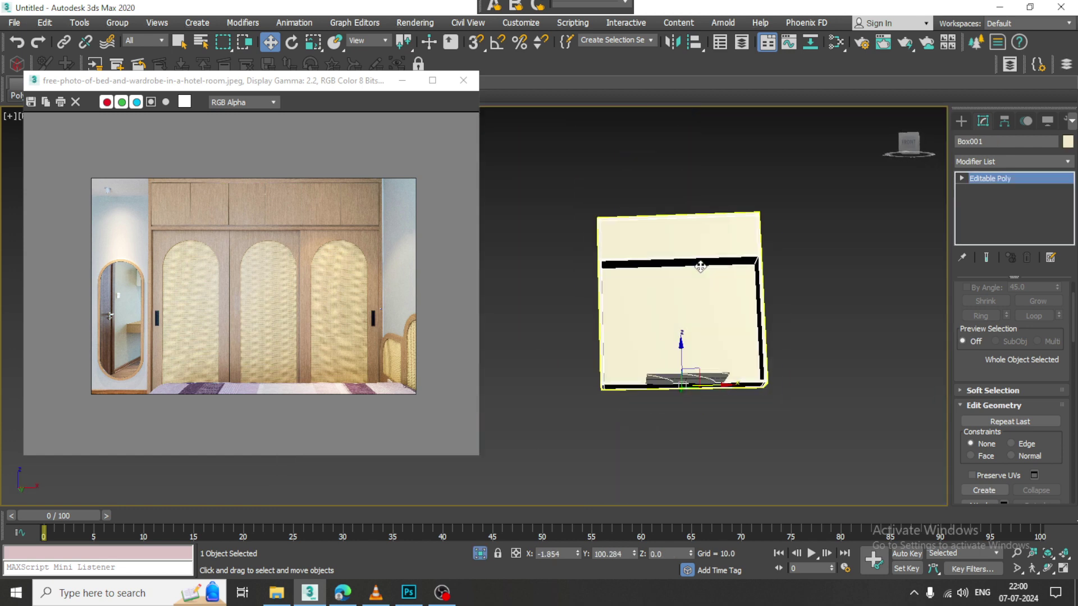
Connect the wardrobe's 16 horizontal edges with 2 segments and a pinch of -90 to cut a narrow vertical strip
key("2")
left_click_drag(654, 160, 701, 508)
middle_click_drag(683, 243, 696, 269, "alt")
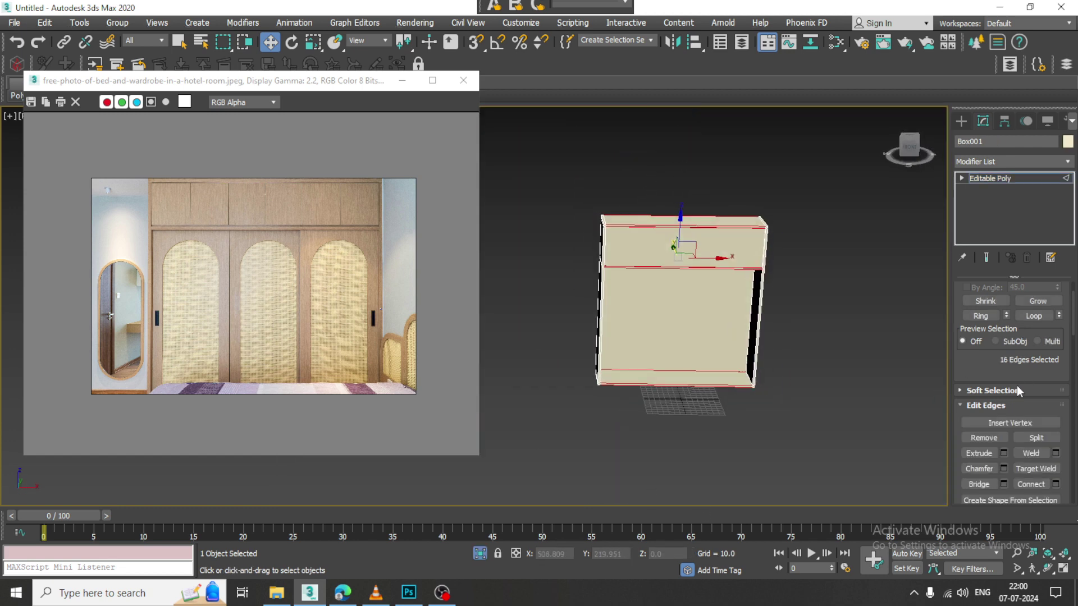
left_click(1055, 484)
left_click_drag(482, 313, 484, 333)
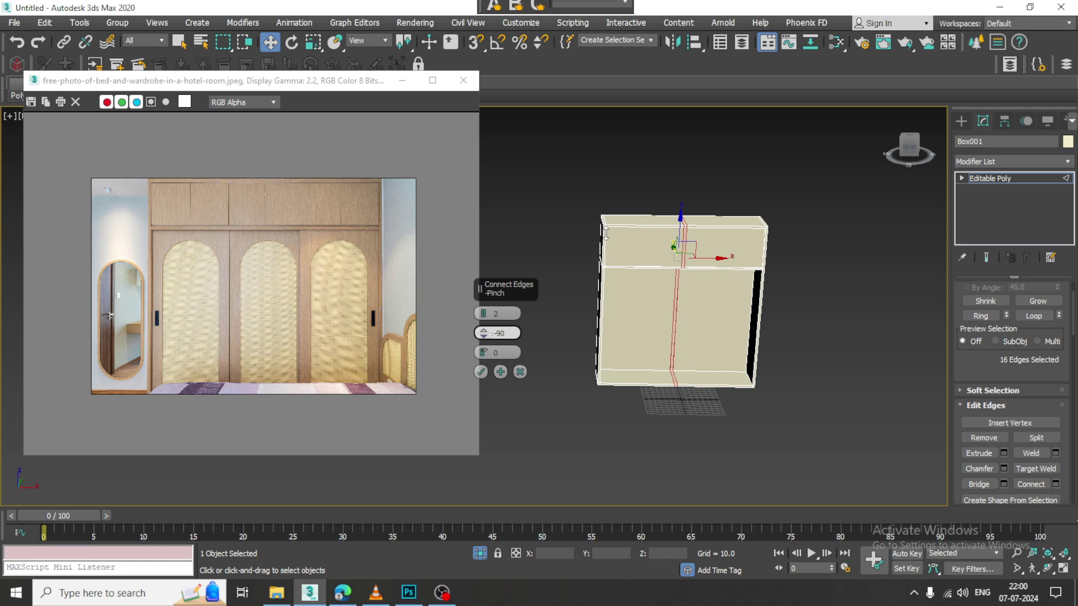
left_click_drag(613, 236, 604, 280)
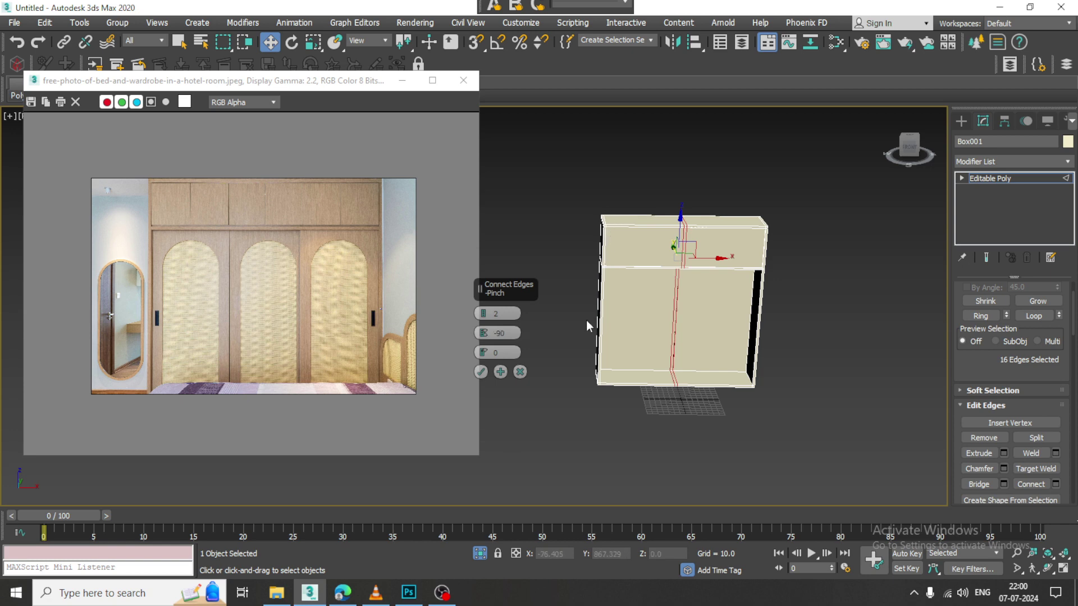
left_click(481, 372)
Move the narrow strip's 32 vertices left along X to about -61.7 in the front view
key("alt+w")
right_click(779, 183)
key("alt+w")
key("z")
scroll(706, 209, "down", 5)
scroll(684, 261, "up", 3)
key("1")
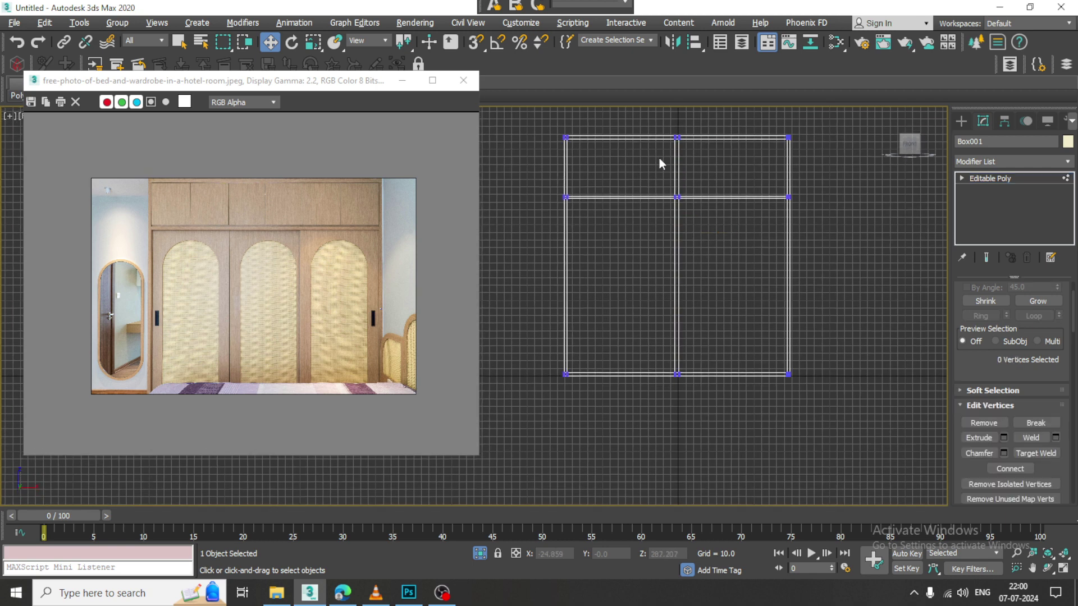
left_click_drag(730, 444, 729, 443)
key("r")
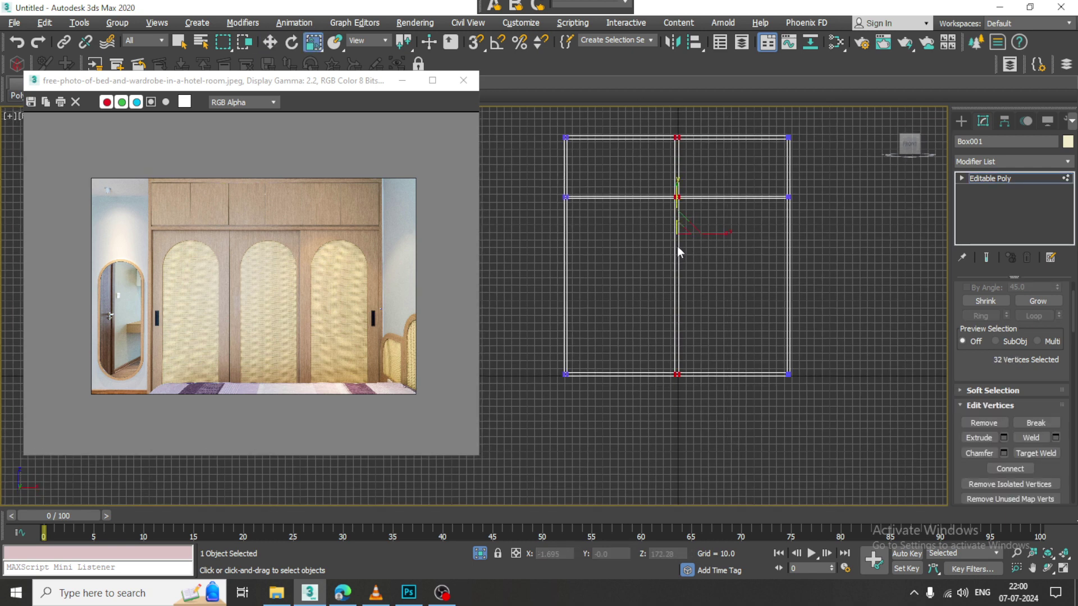
key("w")
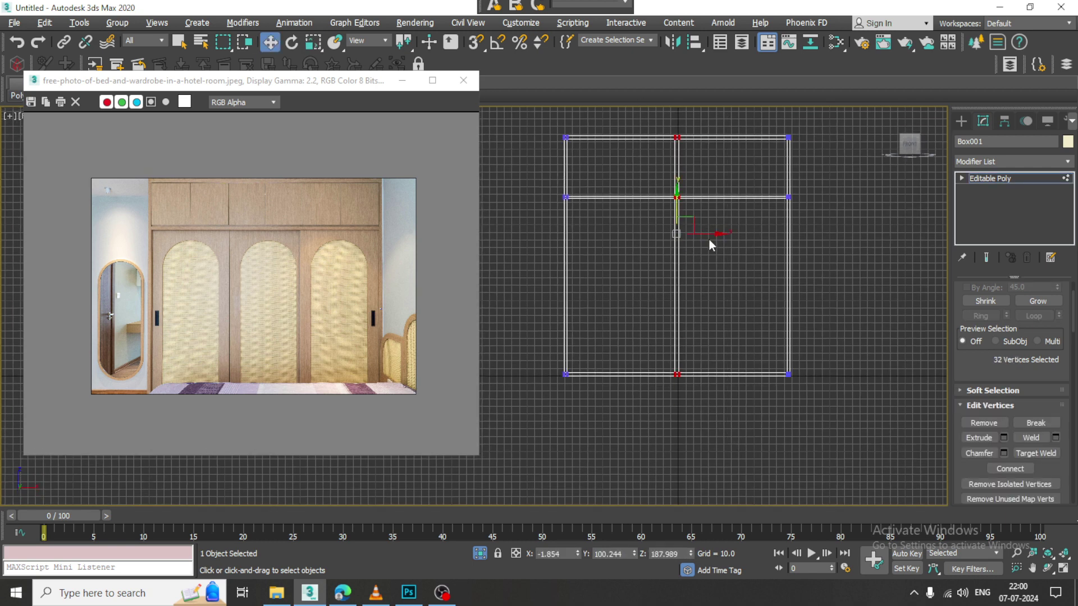
left_click_drag(705, 234, 663, 234)
Try to bridge the strip's polygons on the shelf underside and the wardrobe floor, and undo the bridge
key("alt+w")
middle_click(750, 438)
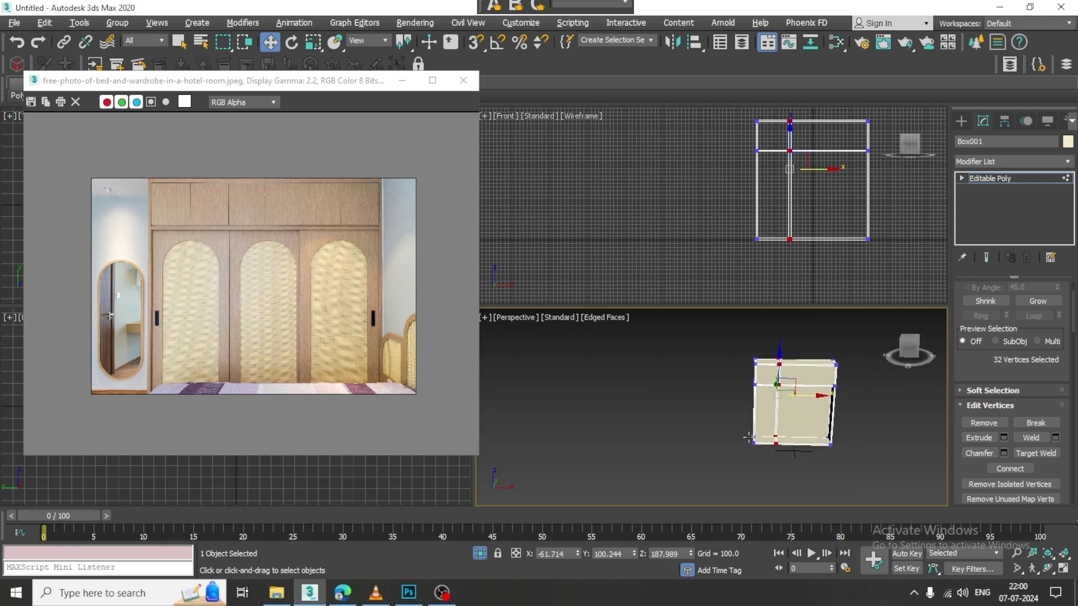
key("alt+w")
scroll(692, 317, "up", 5)
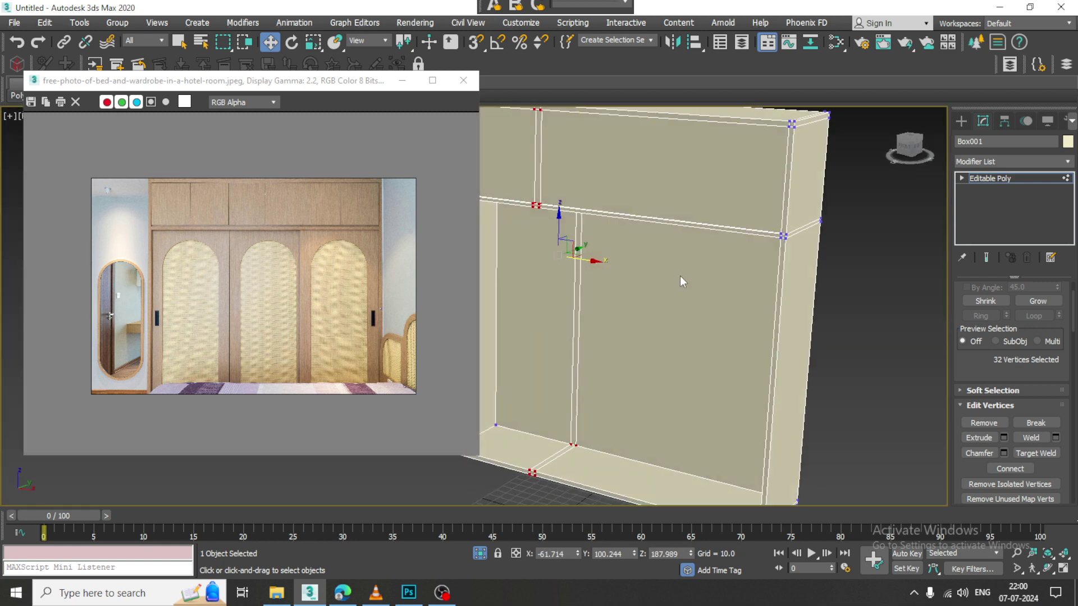
key("4")
left_click(577, 264)
middle_click_drag(577, 265, 576, 396, "alt")
left_click(549, 193)
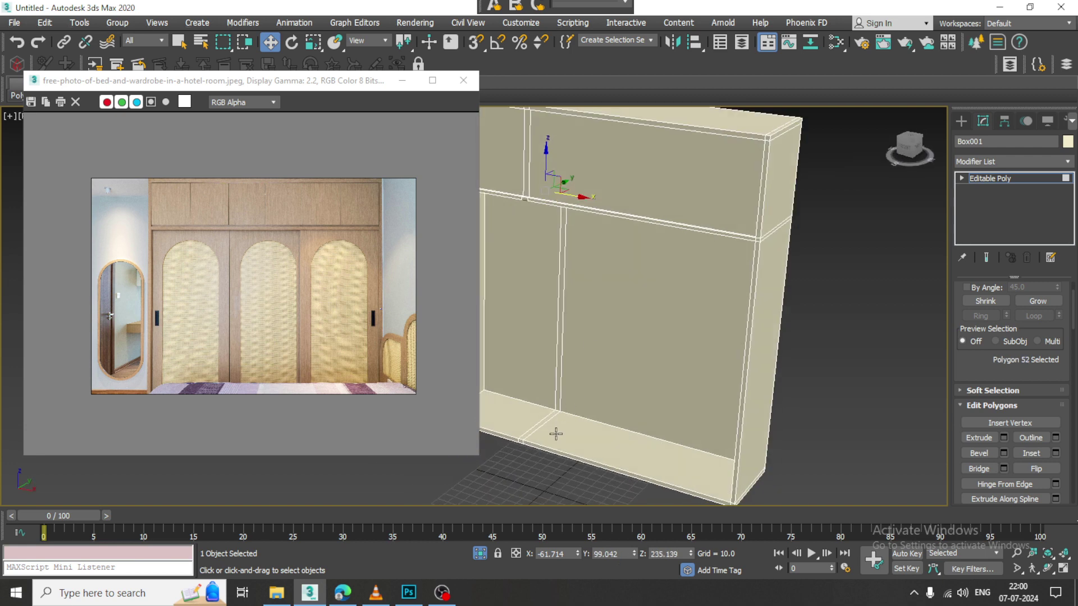
left_click(541, 425, "ctrl")
left_click(980, 469)
middle_click_drag(584, 306, 688, 325, "alt")
scroll(614, 275, "down", 4)
key("ctrl+z")
mouse_move(623, 307)
middle_mouse_down("alt")
mouse_move(668, 272)
mouse_move(631, 319)
middle_mouse_up("alt")
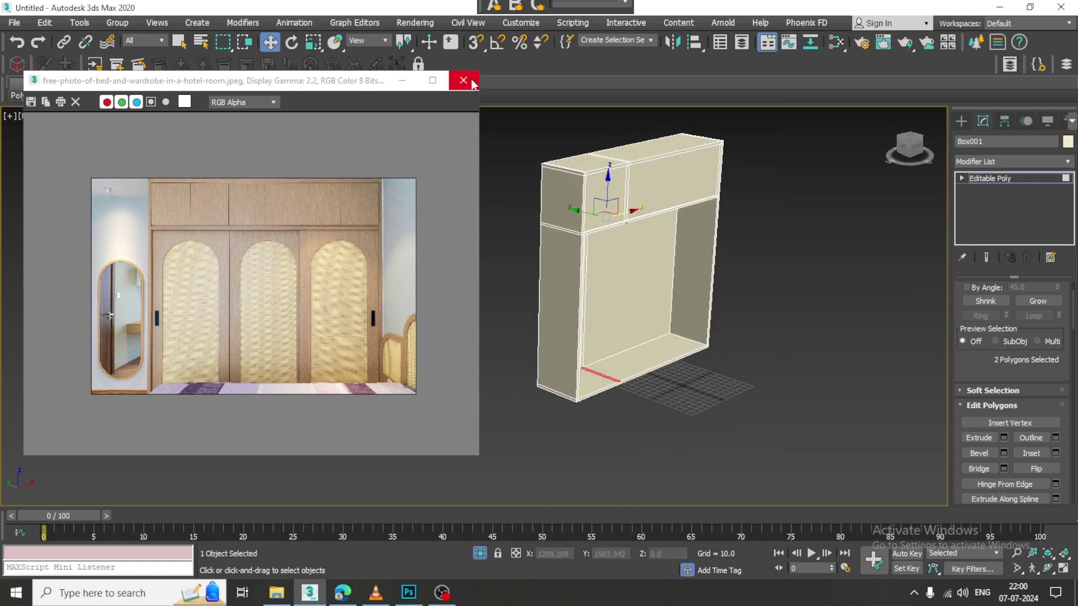
Add a Swift Loop edge loop around the inside of the lower opening, close to the wardrobe's front edge
left_click(961, 122)
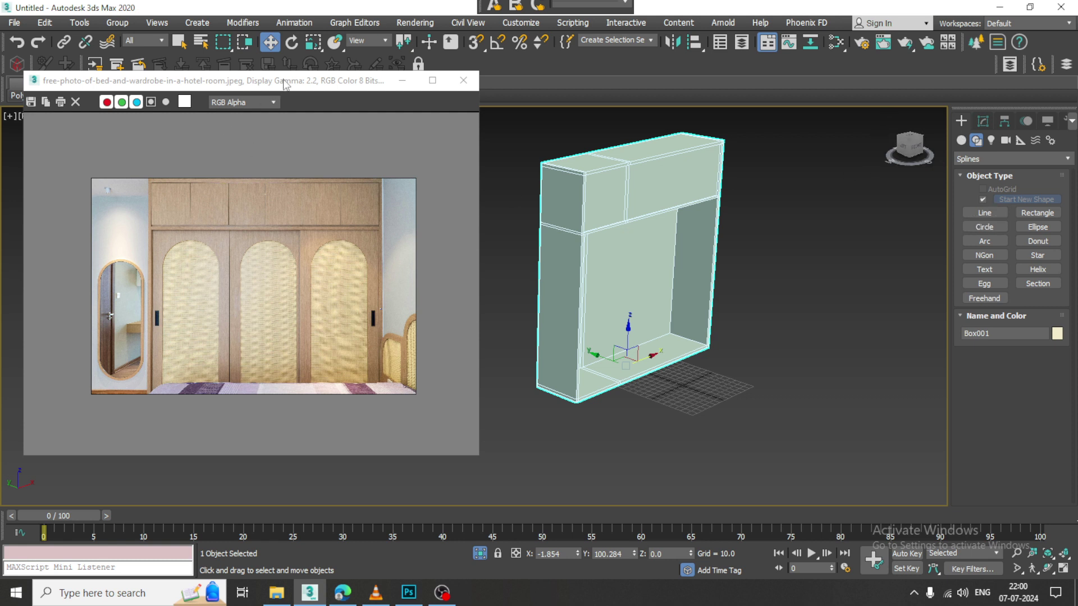
left_click_drag(285, 84, 290, 148)
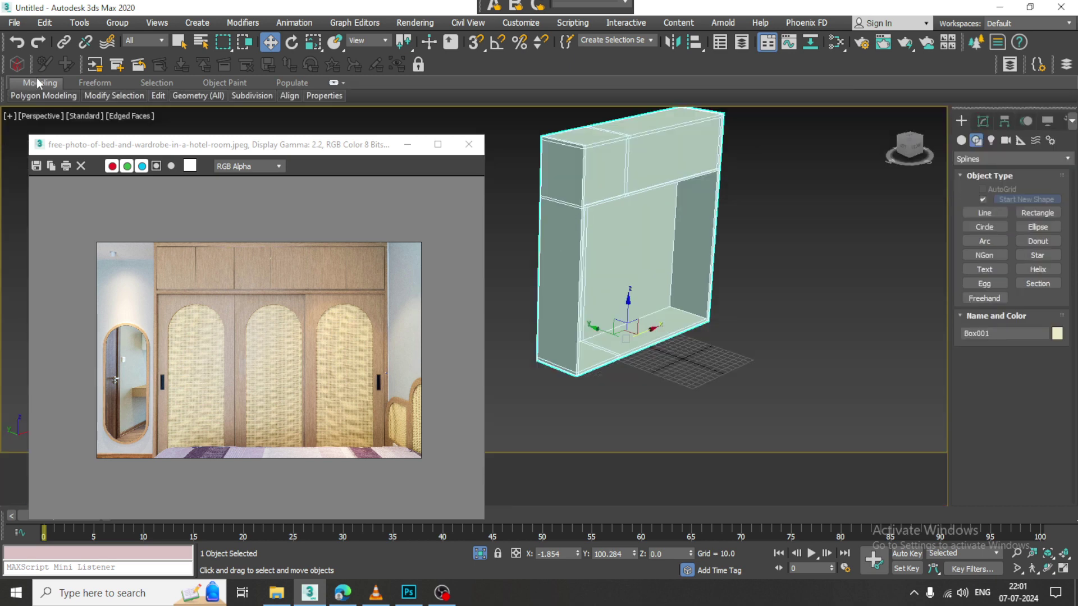
left_click(983, 120)
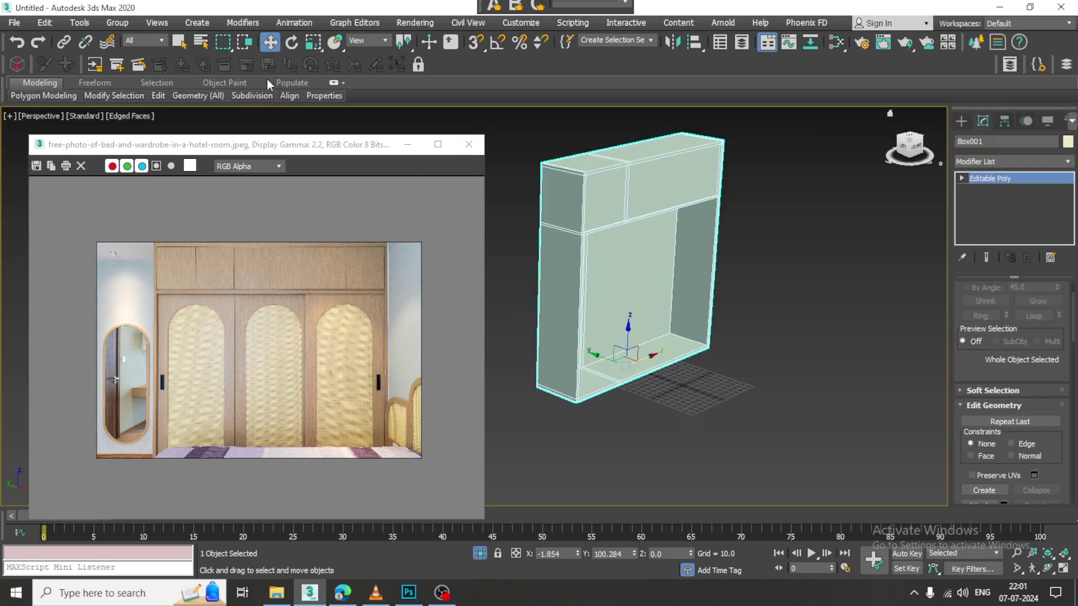
double_click(38, 80)
left_click(477, 100)
scroll(616, 401, "up", 3)
scroll(627, 407, "up", 4)
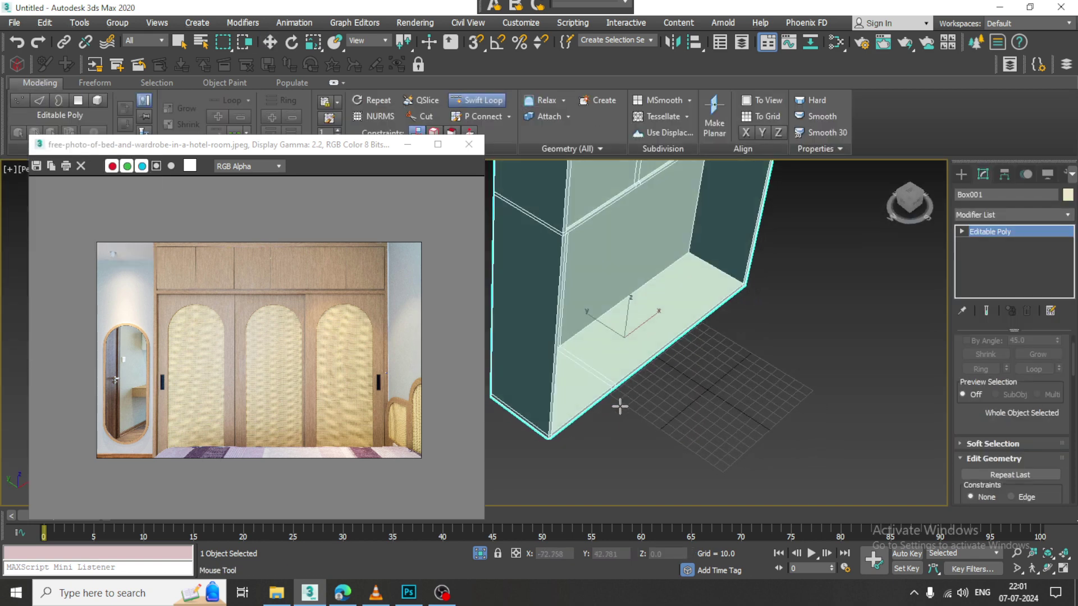
middle_click_drag(725, 348, 685, 335, "alt")
scroll(707, 341, "down", 2)
right_click(664, 316)
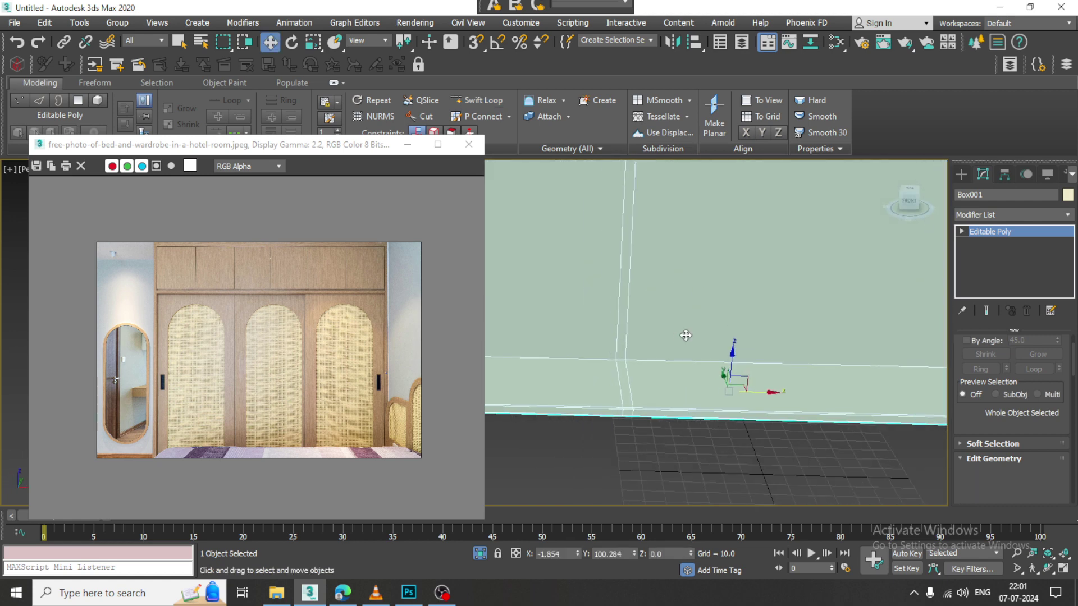
Bridge the strip's floor polygon behind the new loop to the matching shelf underside polygon to form a vertical divider
key("4")
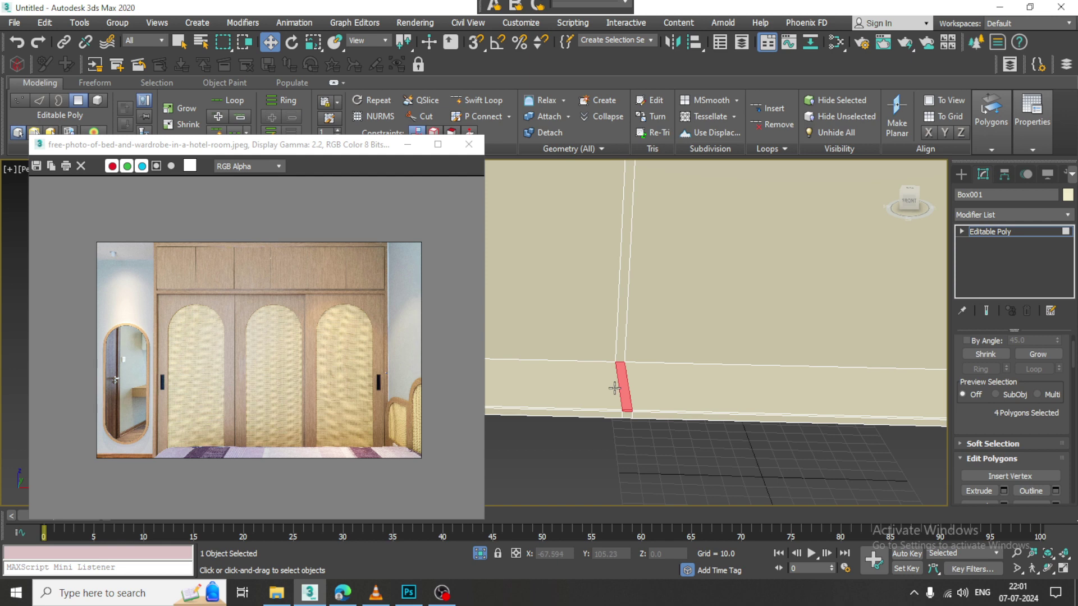
left_click(622, 387)
middle_click_drag(645, 386, 691, 268, "alt")
middle_click_drag(690, 268, 716, 490)
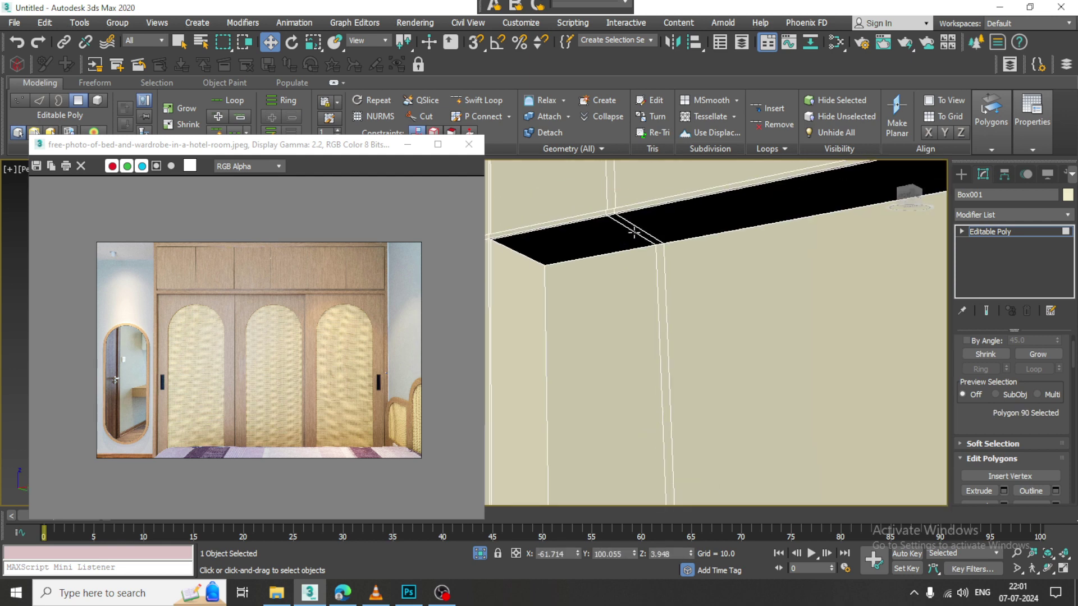
left_click(636, 230)
left_click_drag(983, 418, 978, 348)
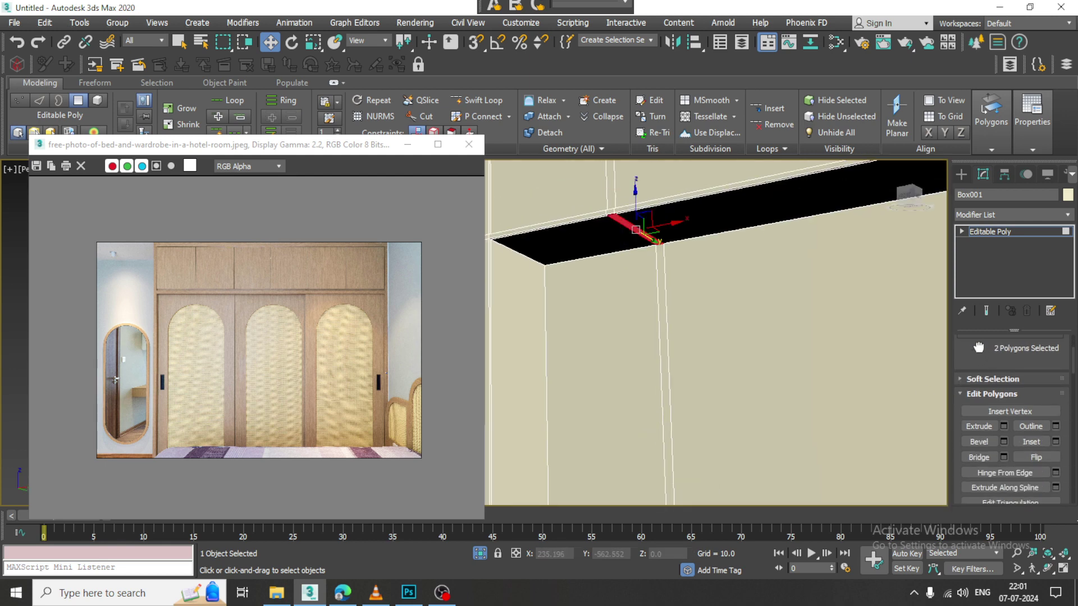
middle_click_drag(738, 328, 739, 321, "alt")
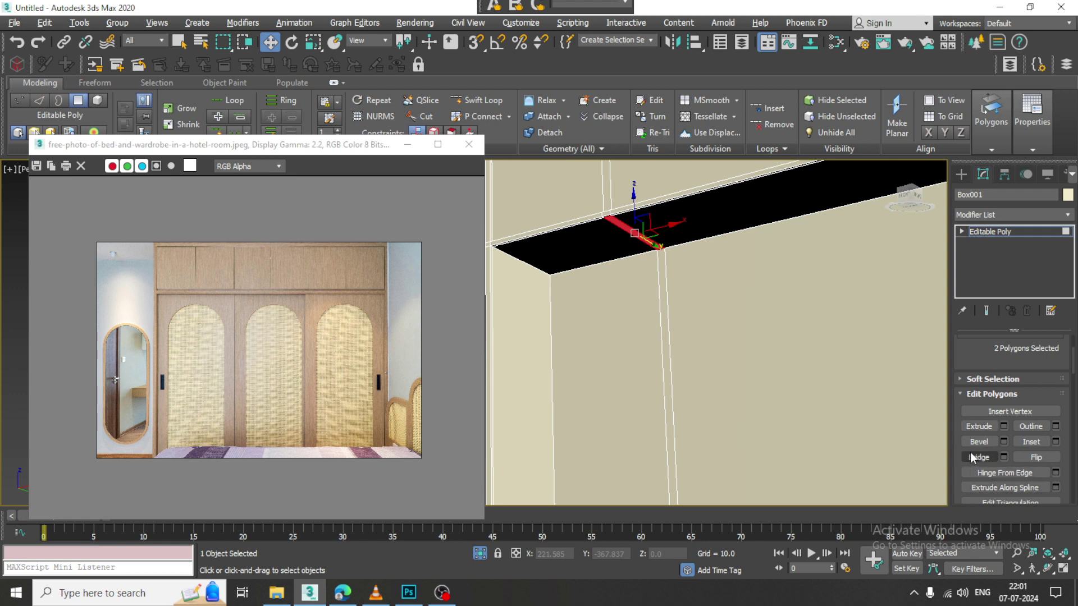
left_click(978, 457)
Connect the 18 horizontal edges to the right of the divider with 2 segments and a pinch of -90
scroll(720, 320, "down", 6)
middle_click_drag(720, 320, 702, 266, "alt")
key("2")
left_click_drag(717, 471, 719, 471)
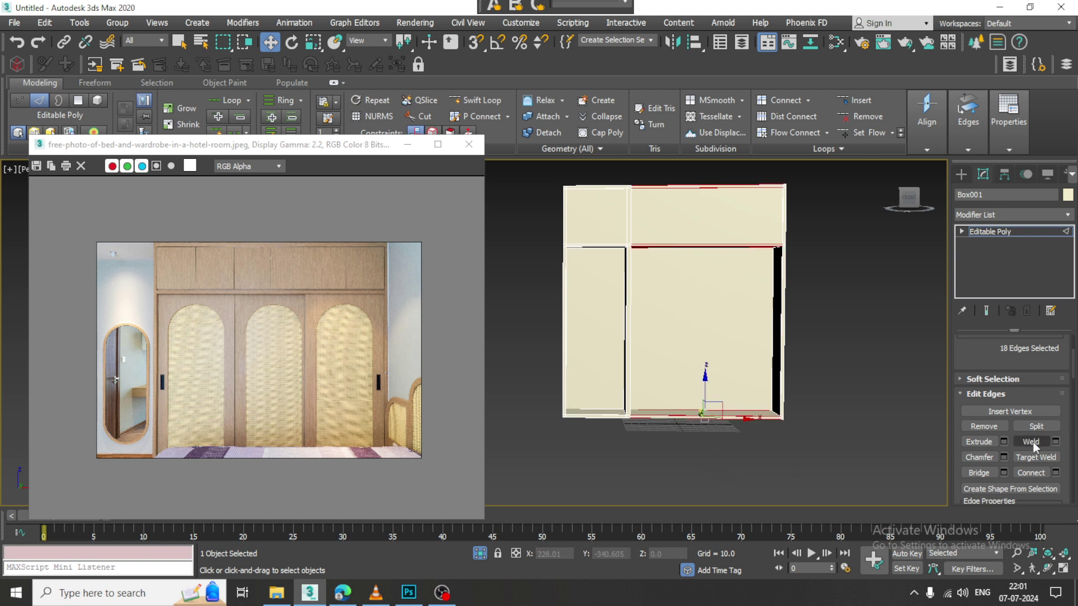
left_click(1056, 474)
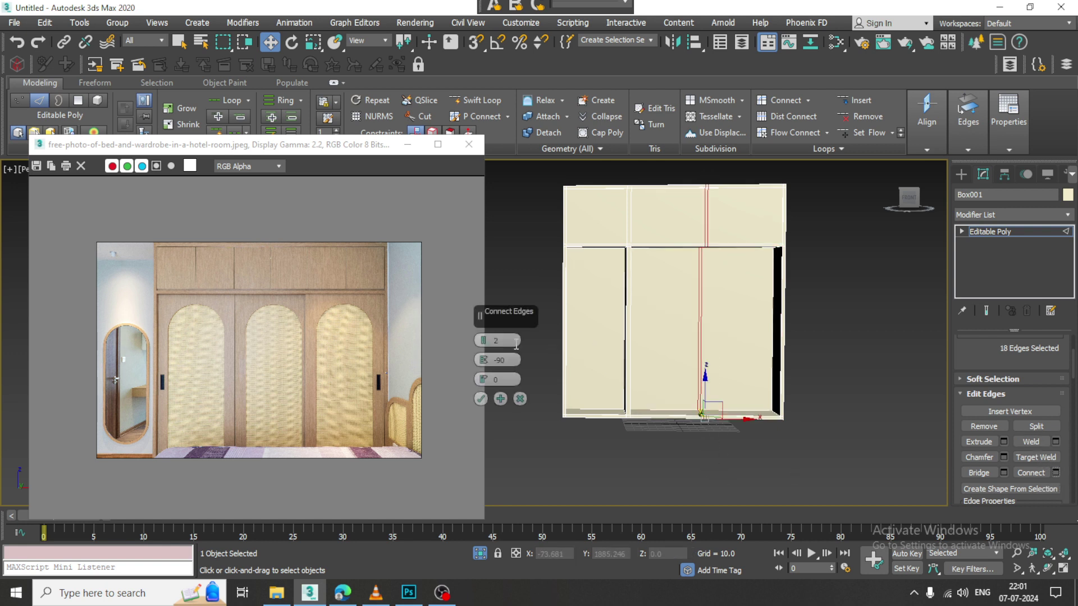
left_click(480, 399)
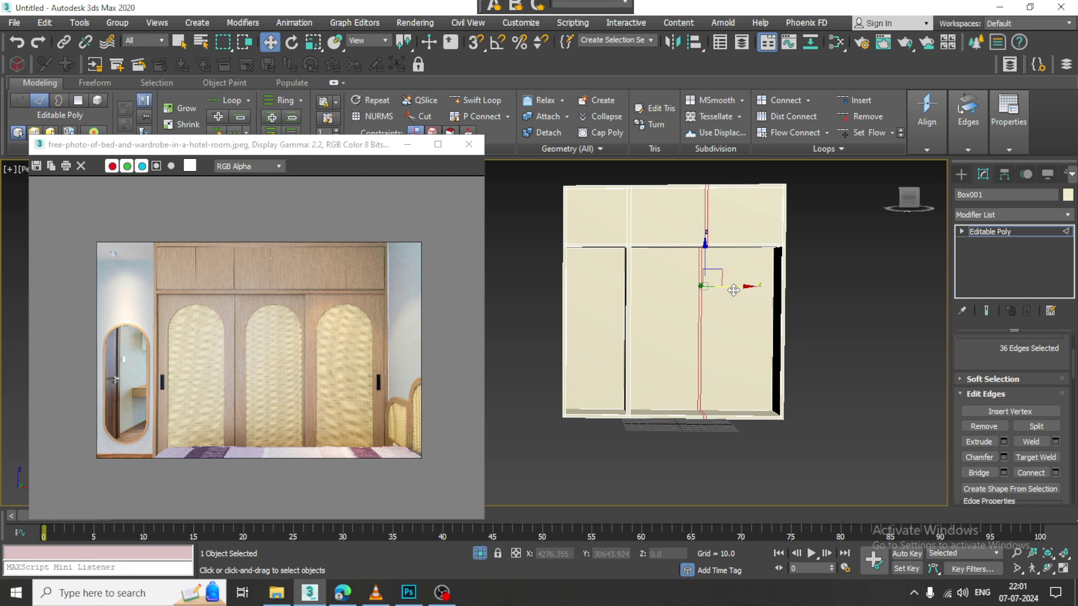
Bridge the second strip's floor polygon to the matching shelf underside polygon to form another vertical divider in the lower opening
middle_click_drag(735, 290, 638, 393, "alt")
scroll(715, 304, "up", 4)
key("4")
left_click(670, 200)
left_click(643, 392, "ctrl")
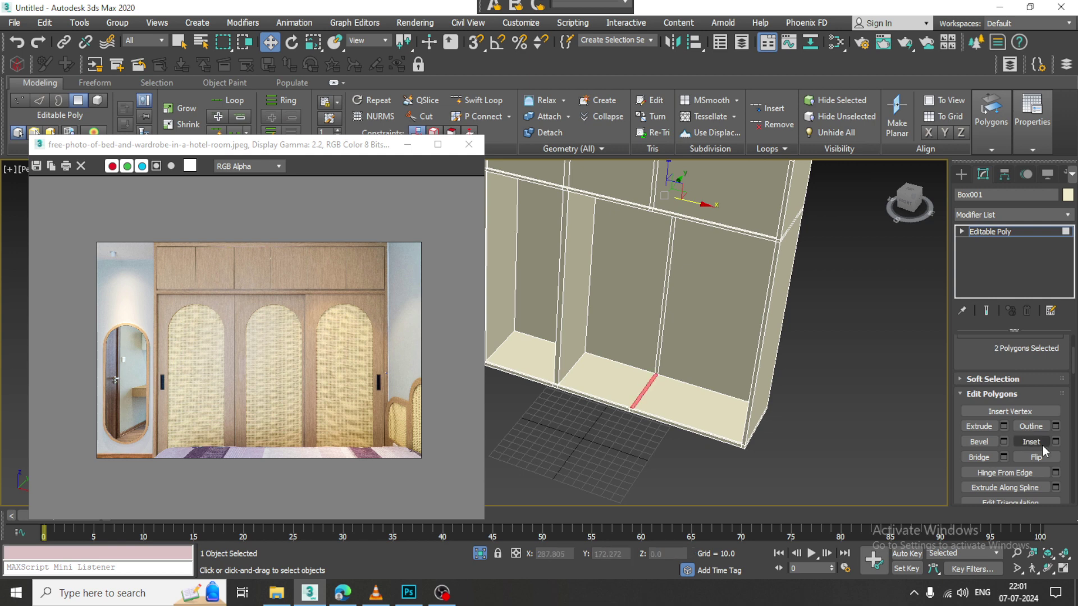
left_click(985, 458)
middle_click_drag(682, 360, 771, 318, "alt")
scroll(720, 294, "down", 3)
scroll(759, 323, "up", 4)
middle_click_drag(666, 348, 739, 349, "alt")
scroll(727, 298, "down", 4)
Connect the lower section's 28 vertical edges with 2 segments and a pinch of -90, and raise the new loops
key("3")
mouse_move(799, 332)
middle_mouse_down("alt")
mouse_move(789, 323)
mouse_move(802, 330)
middle_mouse_up("alt")
key("2")
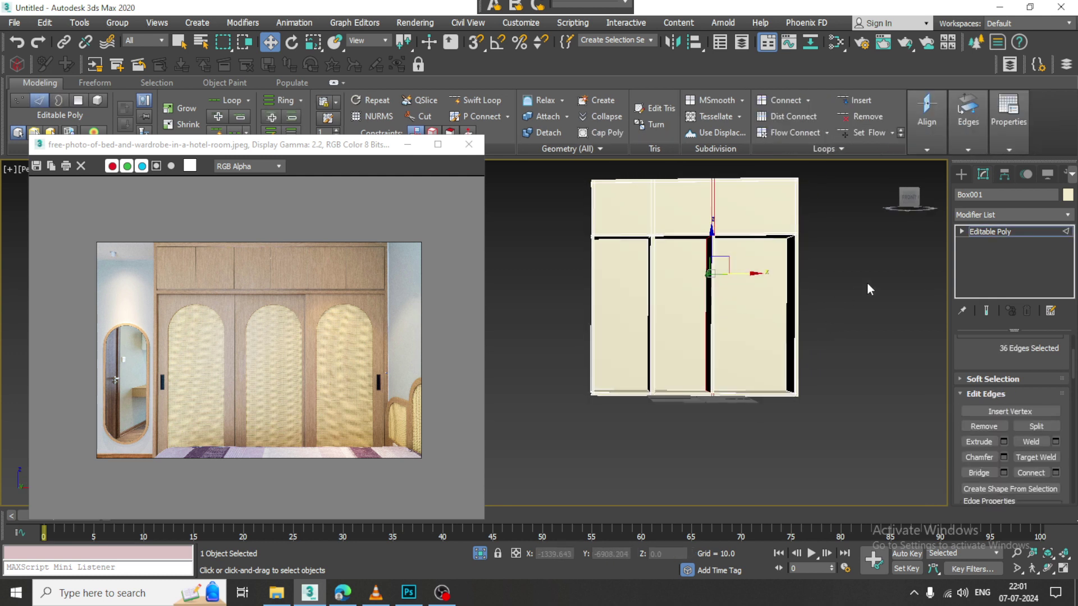
left_click_drag(467, 325, 467, 325)
middle_click_drag(759, 243, 764, 305, "alt")
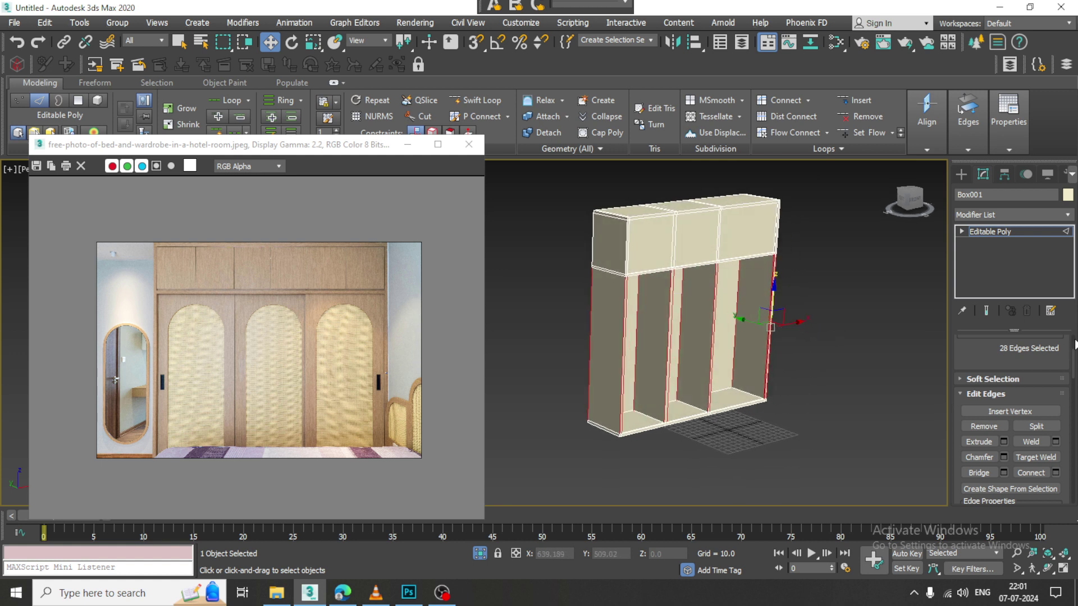
left_click(1055, 472)
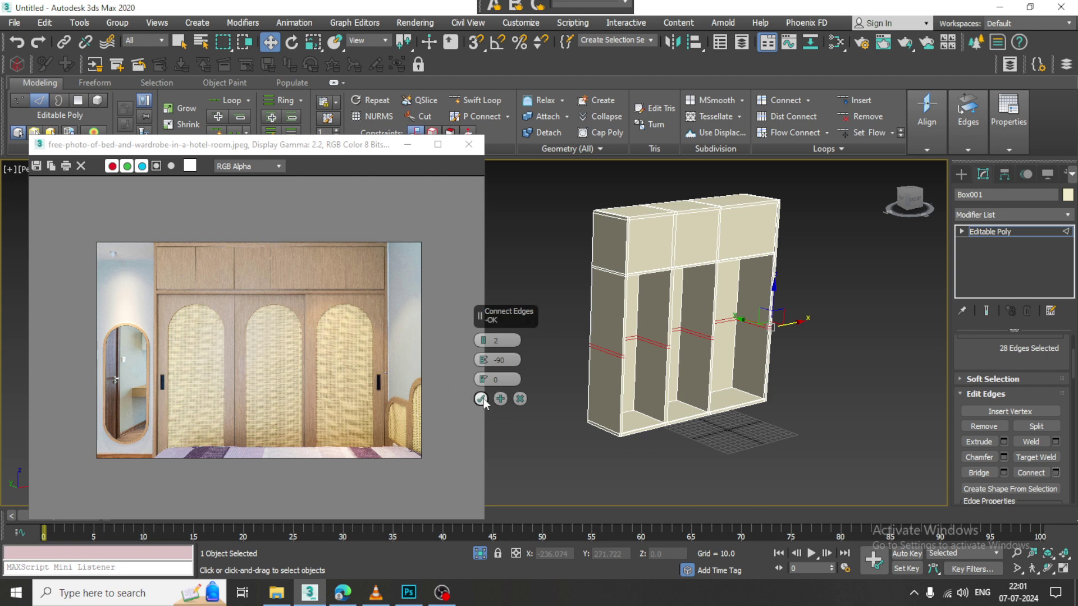
left_click(481, 399)
left_click_drag(698, 310, 698, 278)
Bridge the facing side polygons between the new loops in the rightmost lower compartment to form a shelf
middle_click_drag(697, 277, 842, 321, "alt")
scroll(736, 331, "up", 4)
key("4")
left_click(686, 316)
left_click(871, 316, "ctrl")
left_click(983, 457)
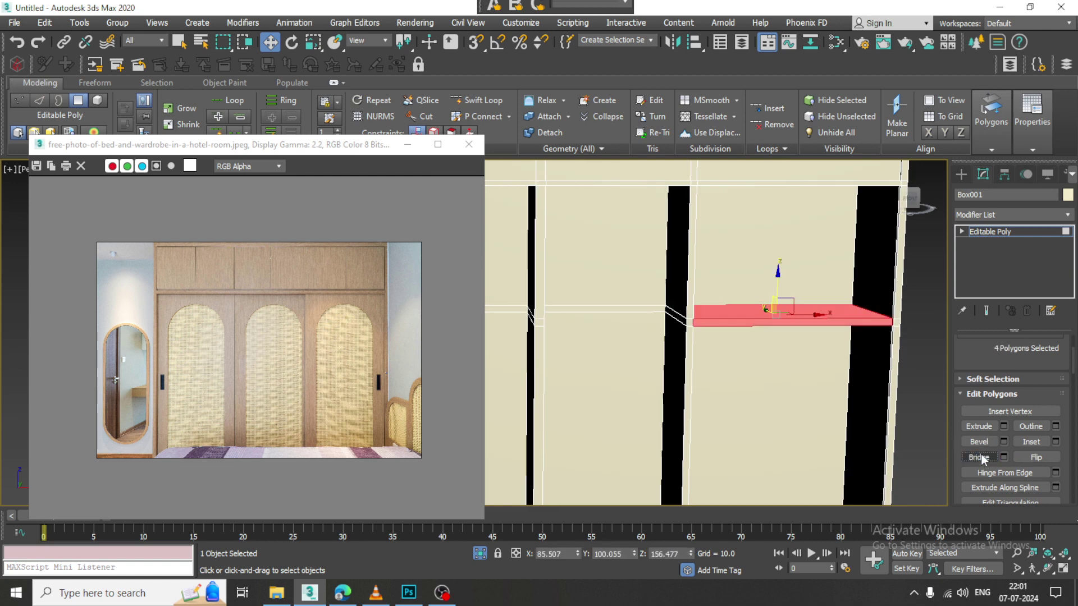
scroll(727, 367, "down", 5)
middle_click_drag(727, 366, 747, 343, "alt")
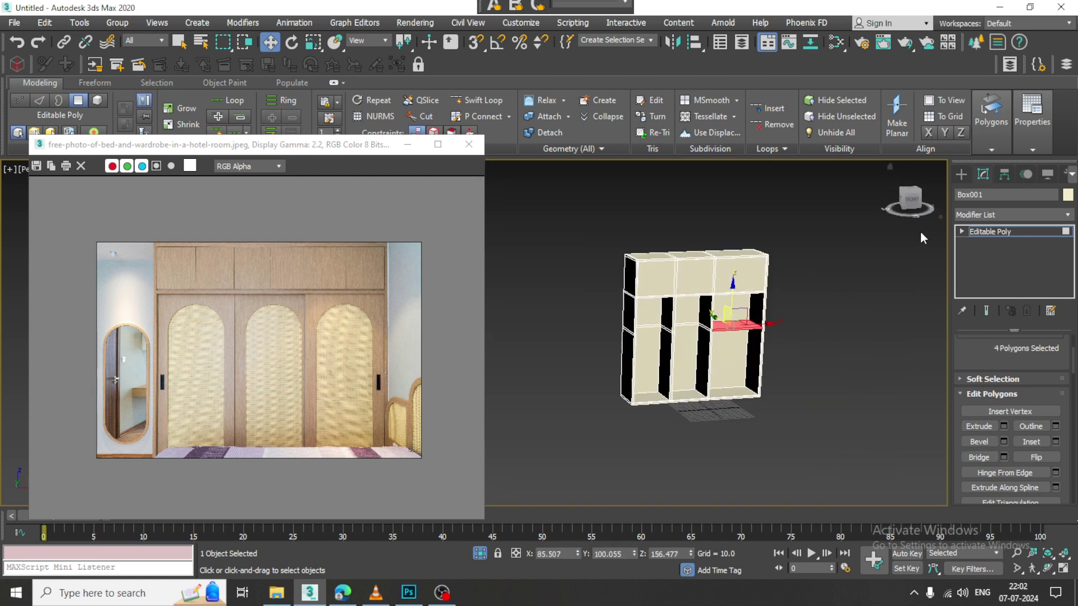
Unhide the arched door and move it back against the front of the wardrobe's leftmost lower compartment
left_click(1027, 232)
right_click(910, 289)
left_click(943, 170)
scroll(859, 350, "down", 6)
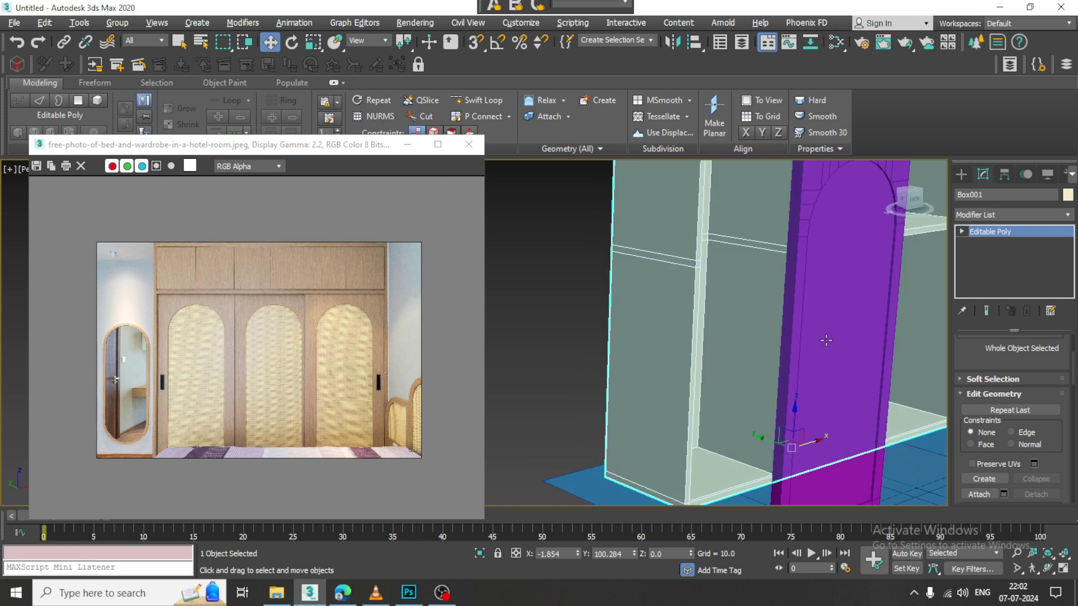
left_click(795, 361)
left_click_drag(796, 341, 718, 316)
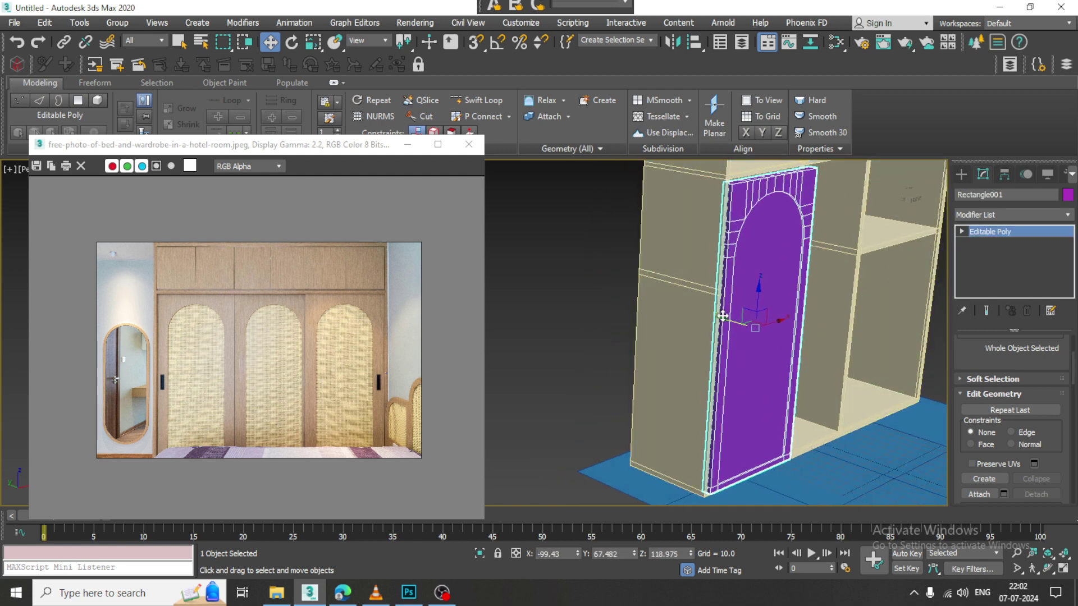
In the Left view, move the door's back-face vertices about 4.4 units forward to make the door thinner
key("alt+w")
left_click_drag(298, 148, 162, 149)
middle_click_drag(389, 341, 415, 360)
key("alt+w")
middle_click_drag(524, 319, 574, 303)
key("1")
scroll(575, 301, "up", 5)
scroll(575, 301, "down", 8)
middle_click_drag(606, 269, 627, 340)
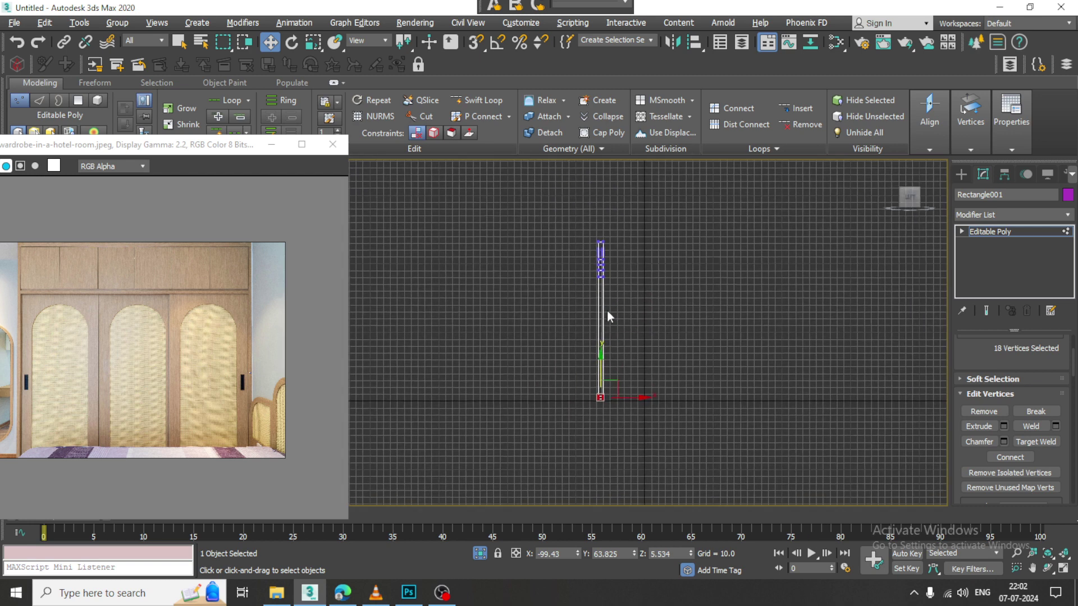
scroll(564, 237, "up", 4)
left_click_drag(628, 357, 638, 360)
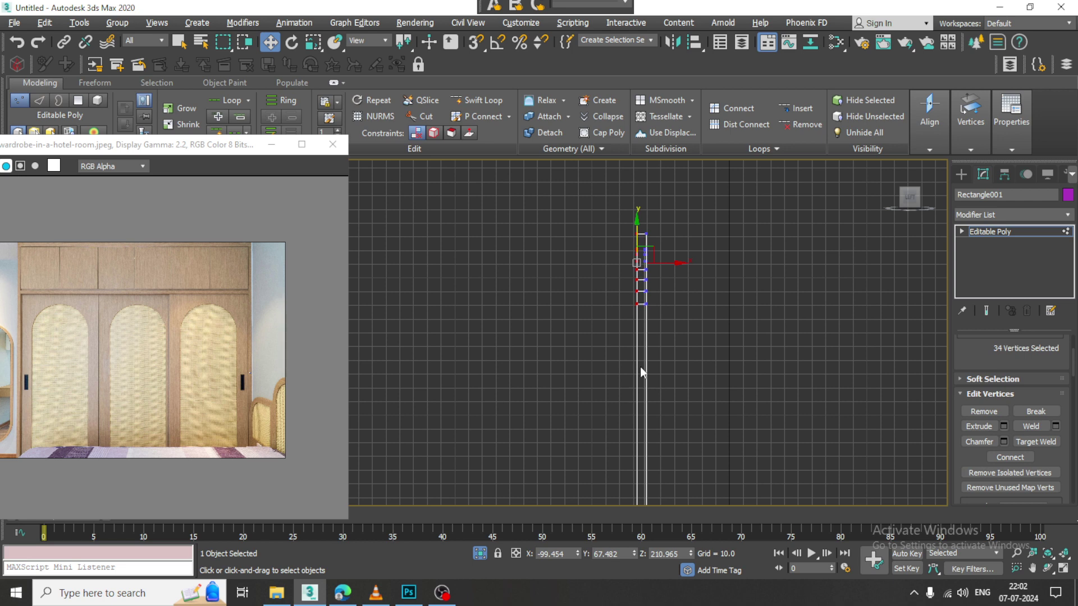
middle_click_drag(659, 493, 623, 295)
scroll(621, 297, "up", 3)
left_click_drag(591, 366, 591, 366, "ctrl")
middle_click_drag(635, 219, 618, 337)
scroll(617, 337, "down", 3)
scroll(594, 322, "up", 3)
middle_click_drag(594, 225, 613, 365)
scroll(613, 365, "up", 3)
left_click_drag(618, 355, 643, 355)
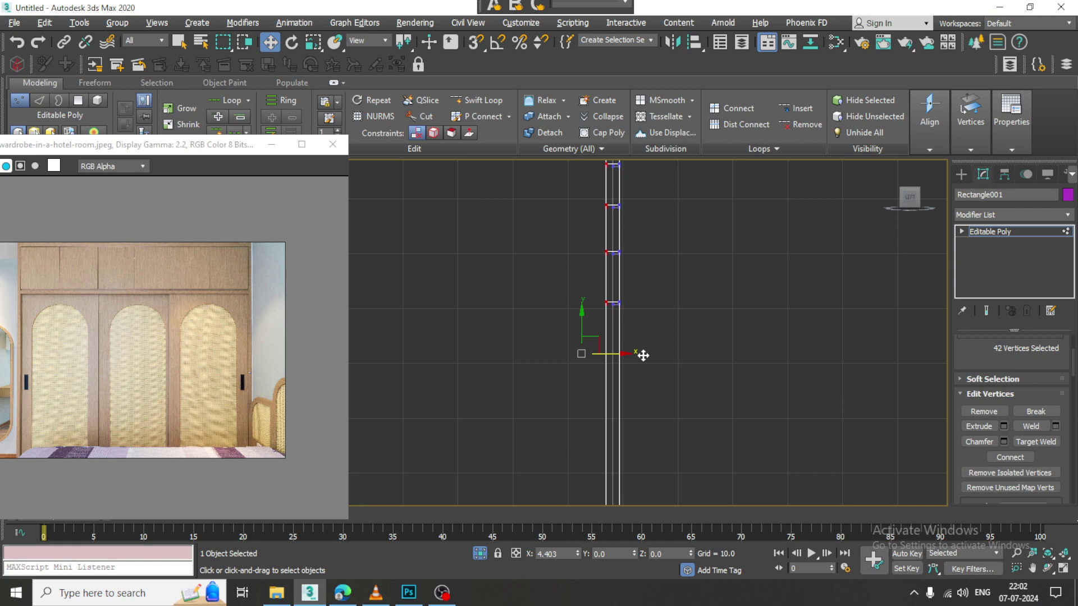
left_click(1019, 230)
right_click(791, 298)
In the Front view, raise the door's arch and top-edge vertices to meet the wardrobe's horizontal board above
key("alt+w")
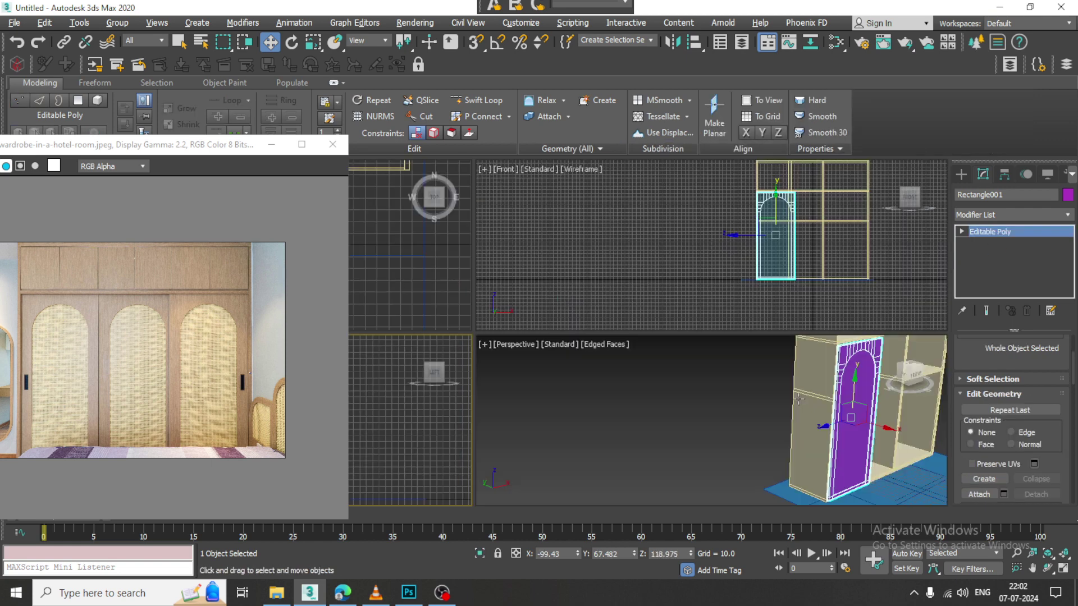
key("alt+w")
scroll(674, 329, "up", 6)
middle_click_drag(632, 320, 622, 313, "alt")
key("alt+w")
right_click(668, 314)
key("alt+w")
scroll(655, 318, "up", 4)
middle_click_drag(525, 279, 604, 310)
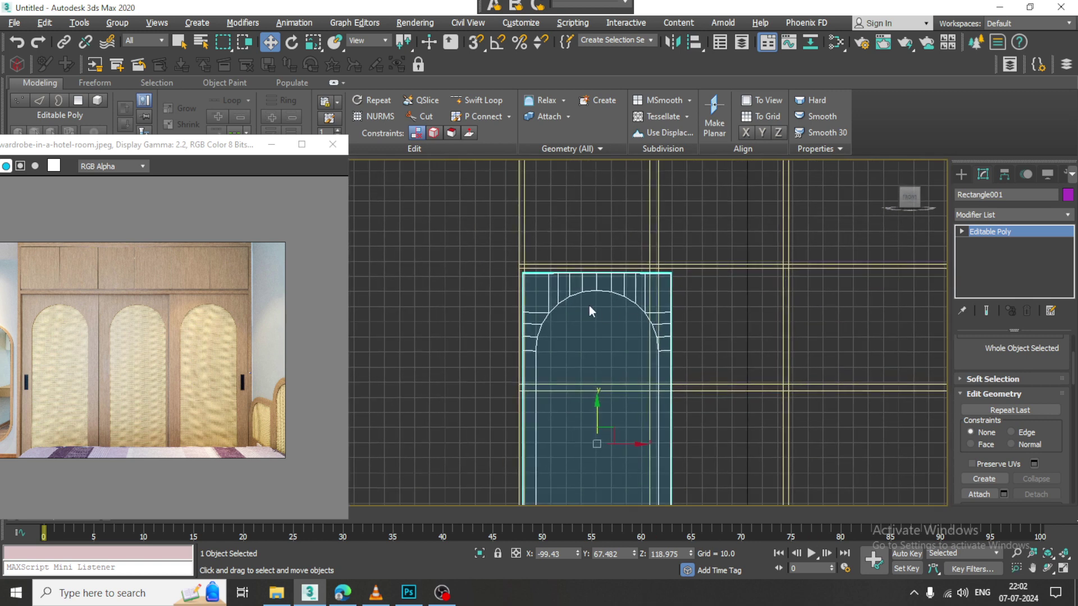
key("1")
scroll(619, 293, "up", 3)
left_click_drag(647, 305, 653, 293)
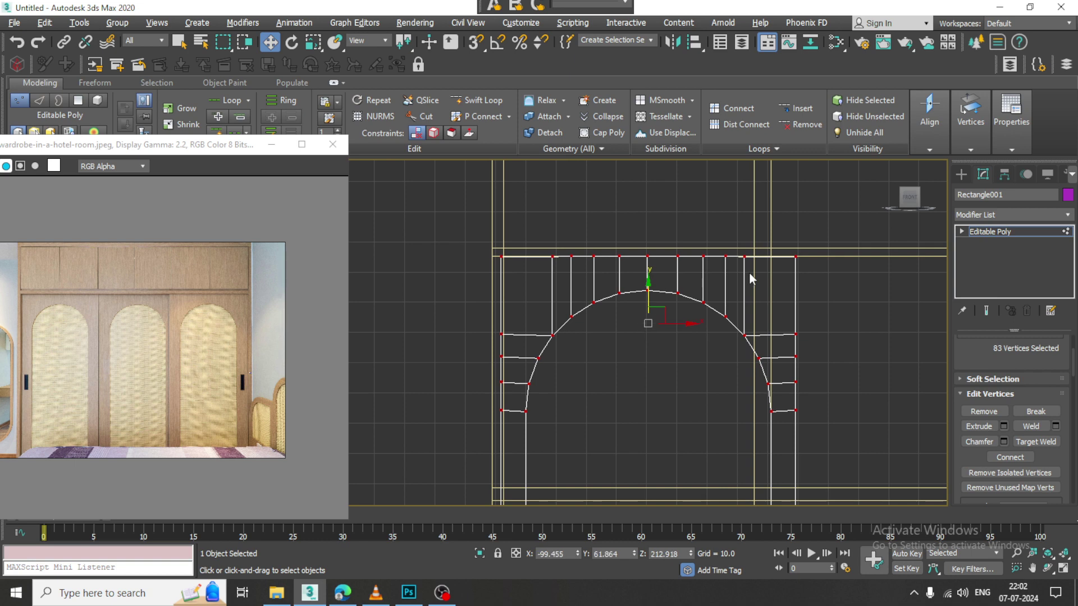
left_click(1003, 234)
Clone the arched door sideways as 2 copies placed edge to edge across the wardrobe's lower front
scroll(622, 319, "down", 5)
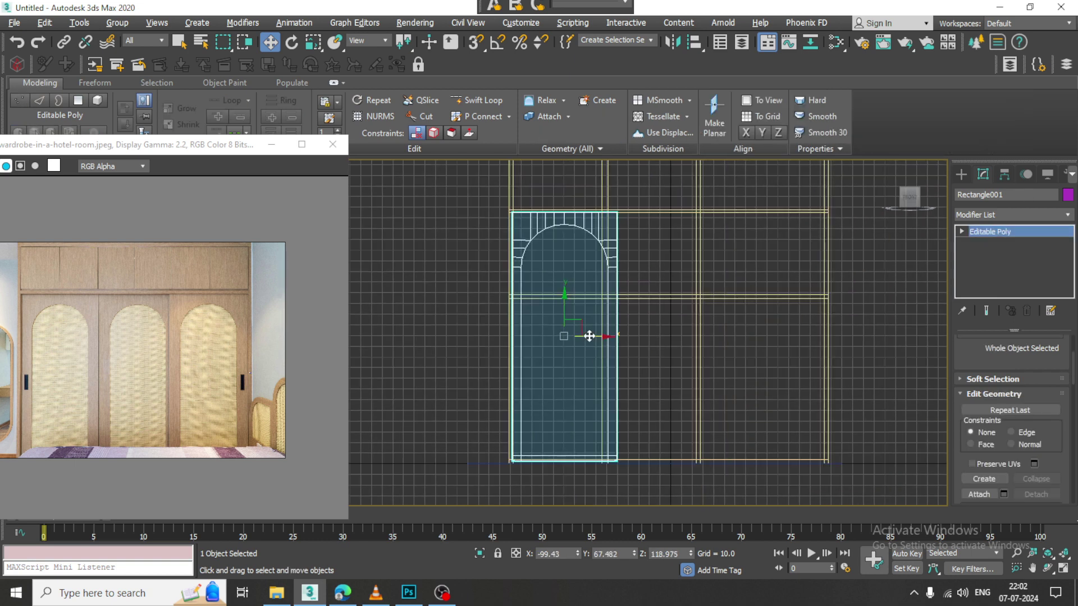
left_click_drag(590, 344, 697, 347, "shift")
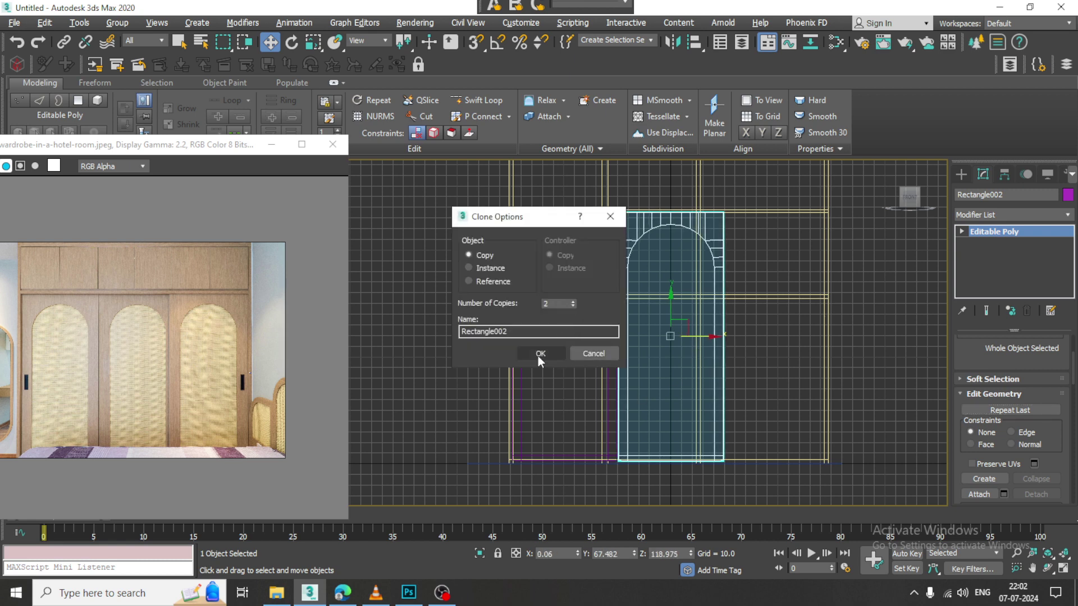
left_click(542, 352)
Adjust the depth of the three arched doors so they sit in the wardrobe's front opening
key("alt+w")
key("alt+w")
middle_click_drag(695, 392, 630, 367, "alt")
left_click_drag(668, 357, 677, 356)
middle_click_drag(650, 323, 665, 355, "alt")
left_click_drag(665, 356, 666, 362)
middle_click_drag(602, 325, 513, 339, "alt")
left_click(578, 320, "ctrl")
left_click(426, 353, "ctrl")
left_click(584, 380)
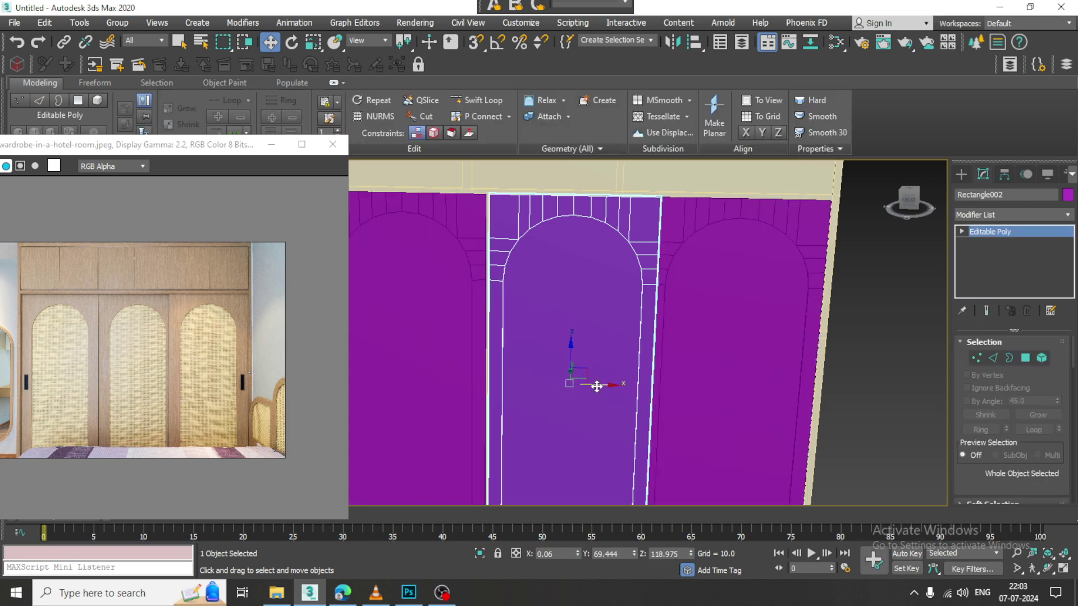
left_click(756, 331)
scroll(755, 332, "down", 5)
scroll(700, 312, "up", 4)
middle_click_drag(773, 234, 773, 274)
Create a thin, tall box on the left door's outer frame as the handle, following the reference photo
middle_click_drag(601, 303, 632, 308)
scroll(488, 349, "up", 5)
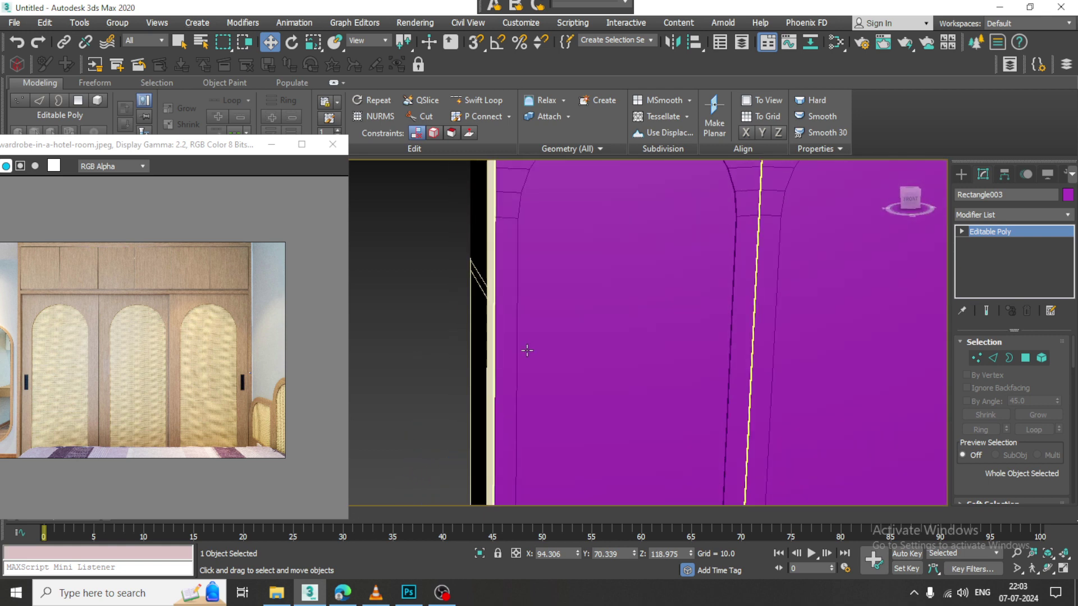
scroll(53, 372, "up", 3)
scroll(560, 371, "up", 2)
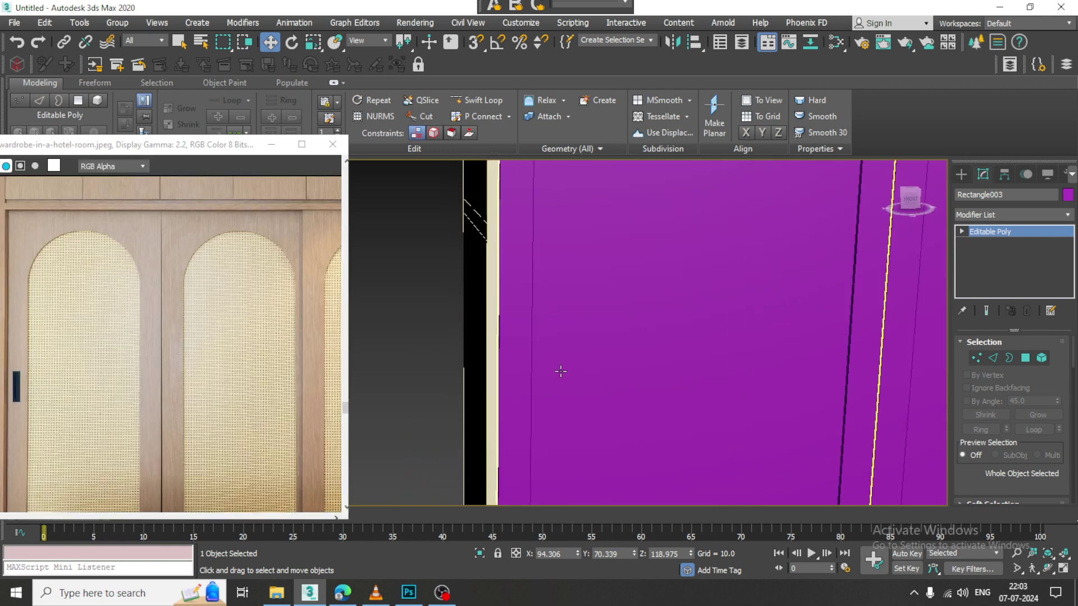
left_click(525, 339)
left_click(962, 175)
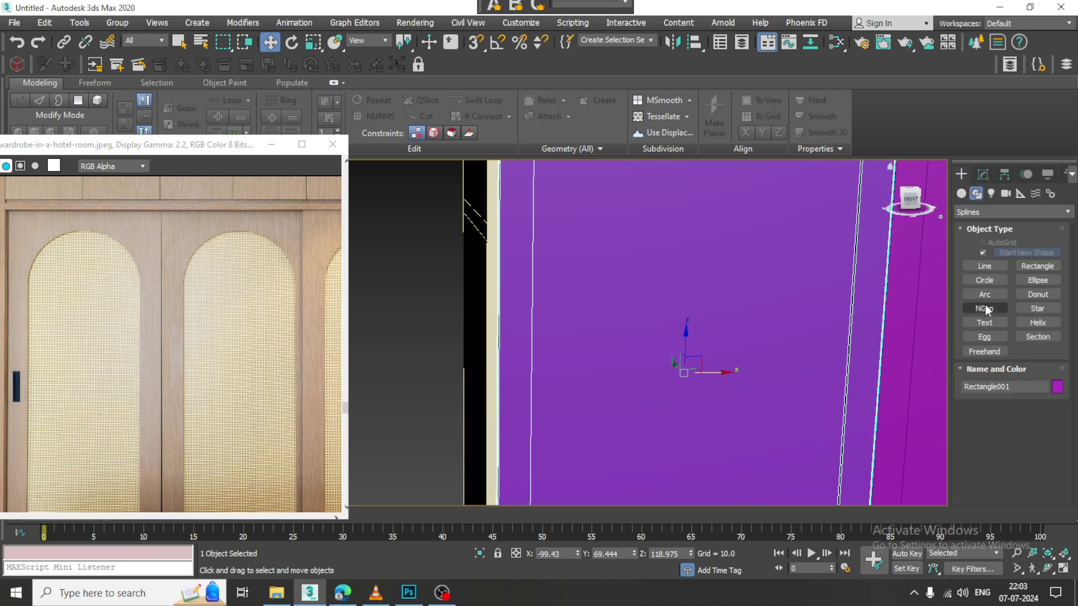
left_click(961, 194)
left_click(985, 255)
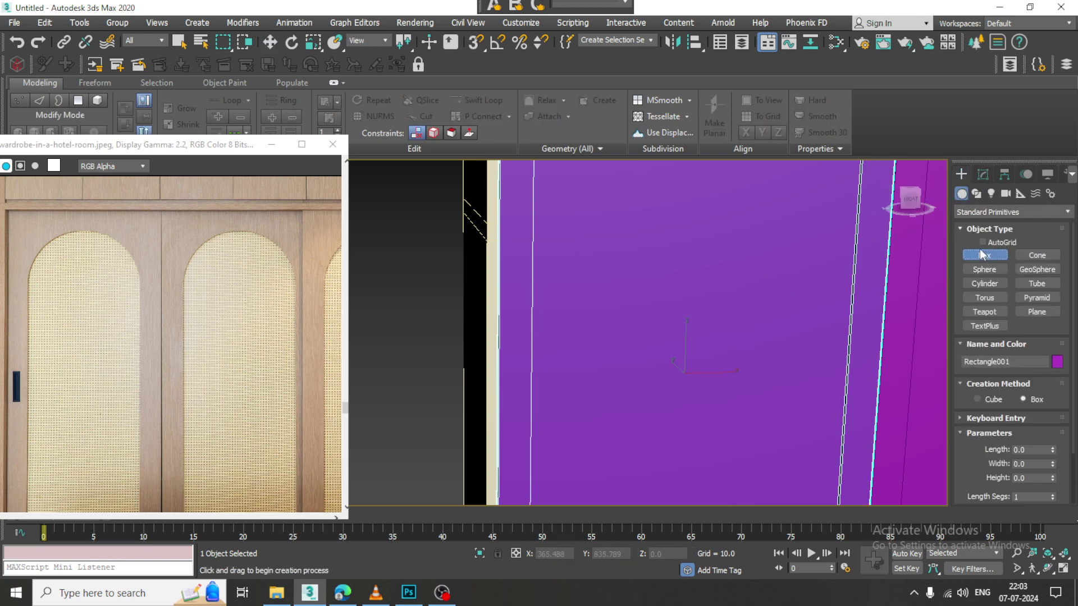
left_click_drag(510, 299, 521, 380)
left_click(524, 379)
middle_click_drag(524, 379, 488, 312, "alt")
scroll(537, 348, "up", 4)
key("w")
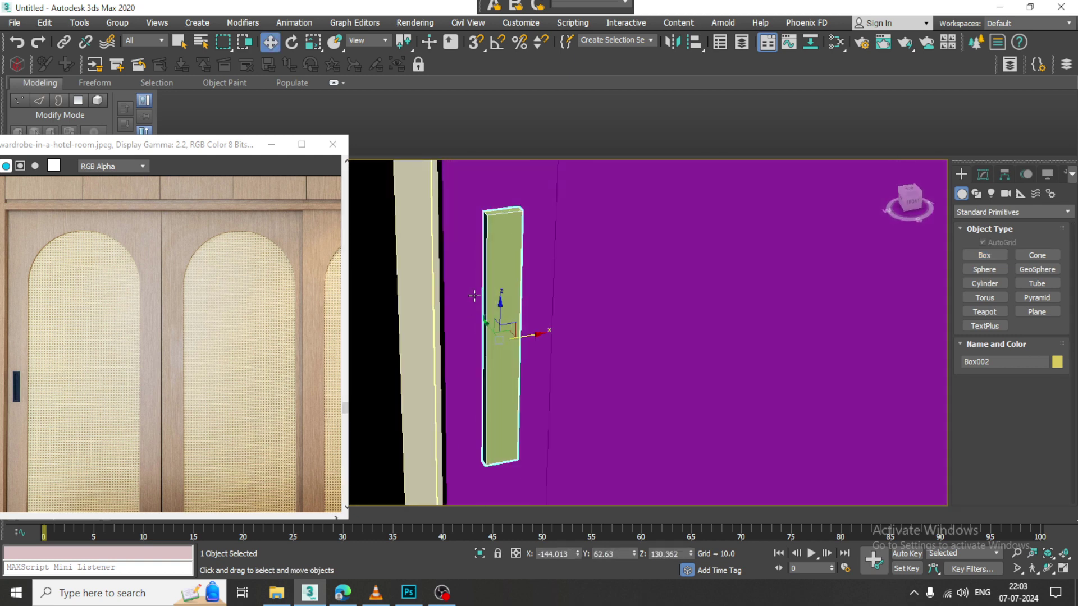
Convert the handle box to an Editable Poly
right_click(491, 245)
mouse_move(559, 393)
left_click(706, 400)
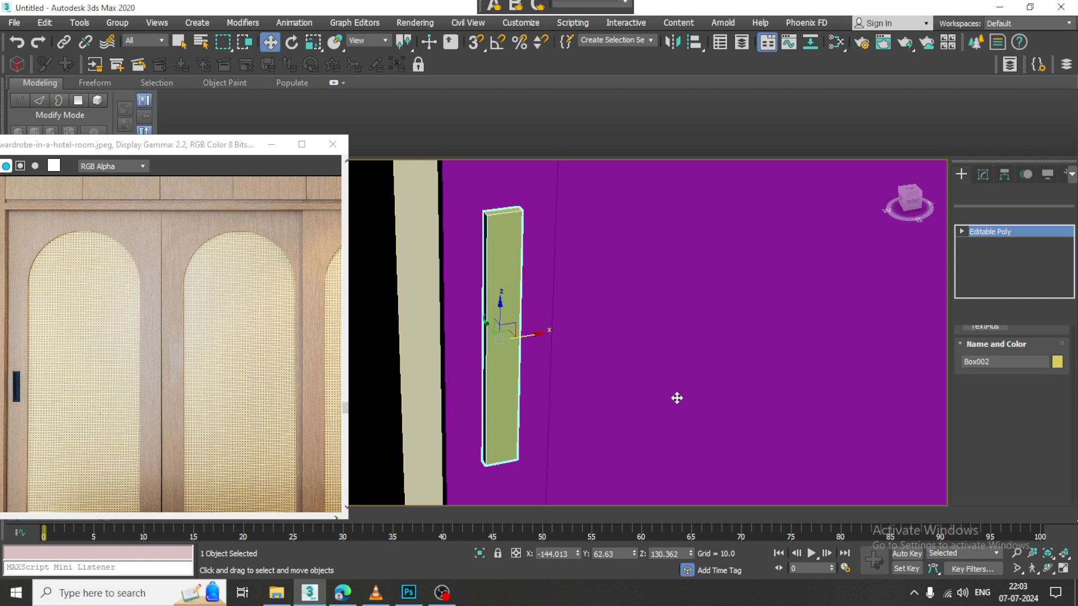
middle_click_drag(695, 396, 657, 369, "alt")
Add Swift Loop edge loops on the handle: vertical ones at the middle and left edge, horizontal ones near both ends
key("4")
left_click(524, 321)
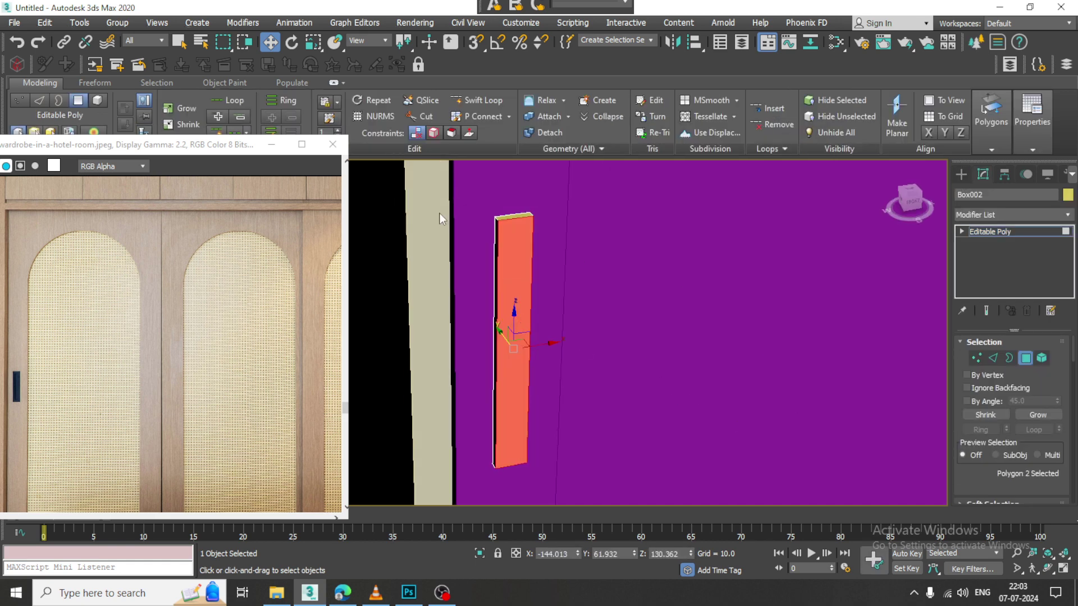
left_click(477, 100)
left_click(509, 222)
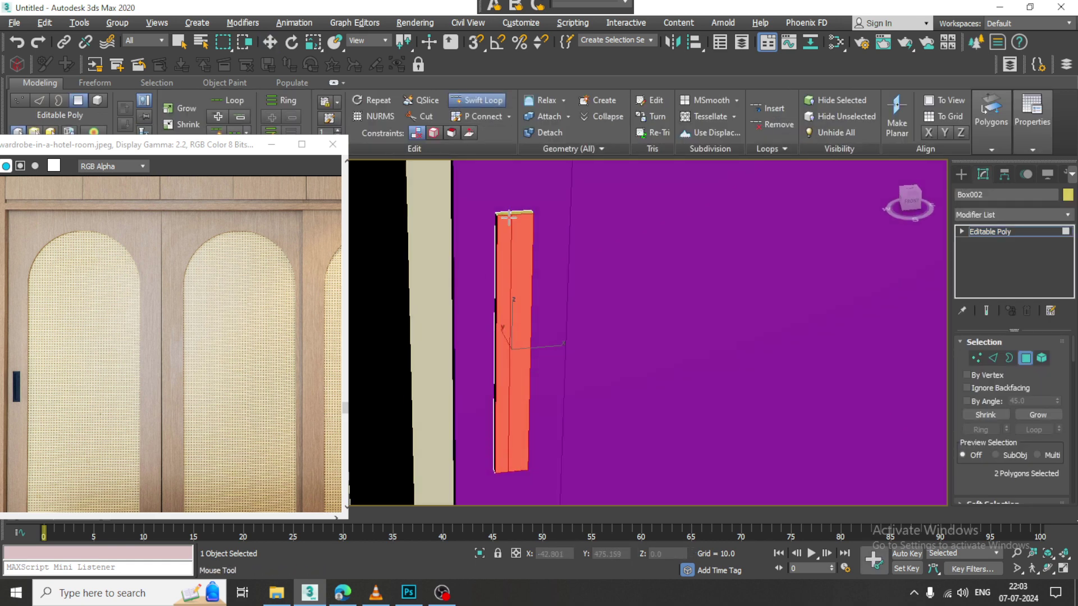
left_click(510, 221)
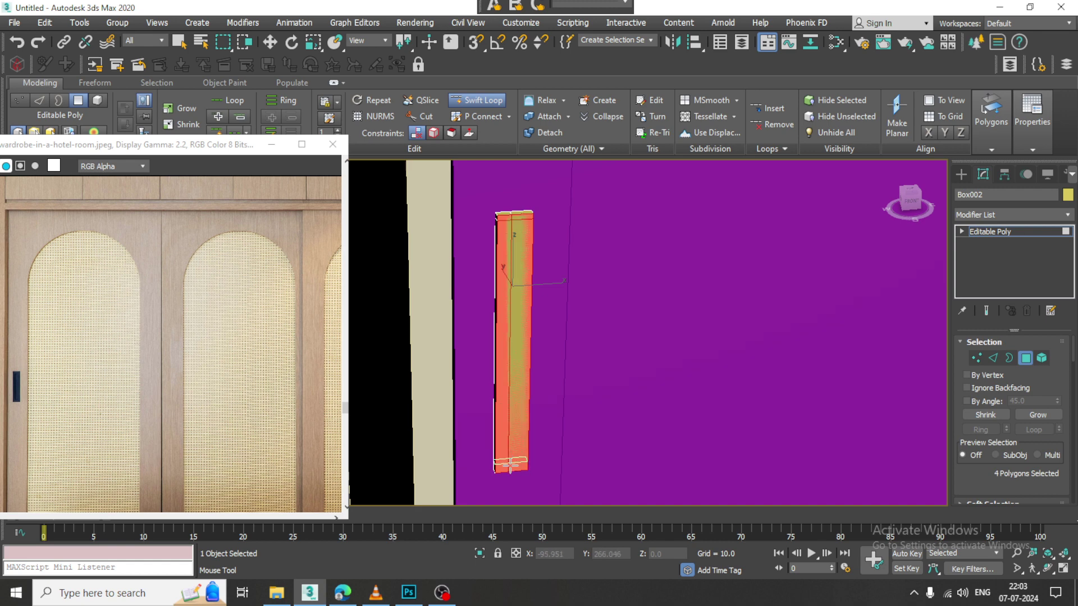
left_click(507, 471)
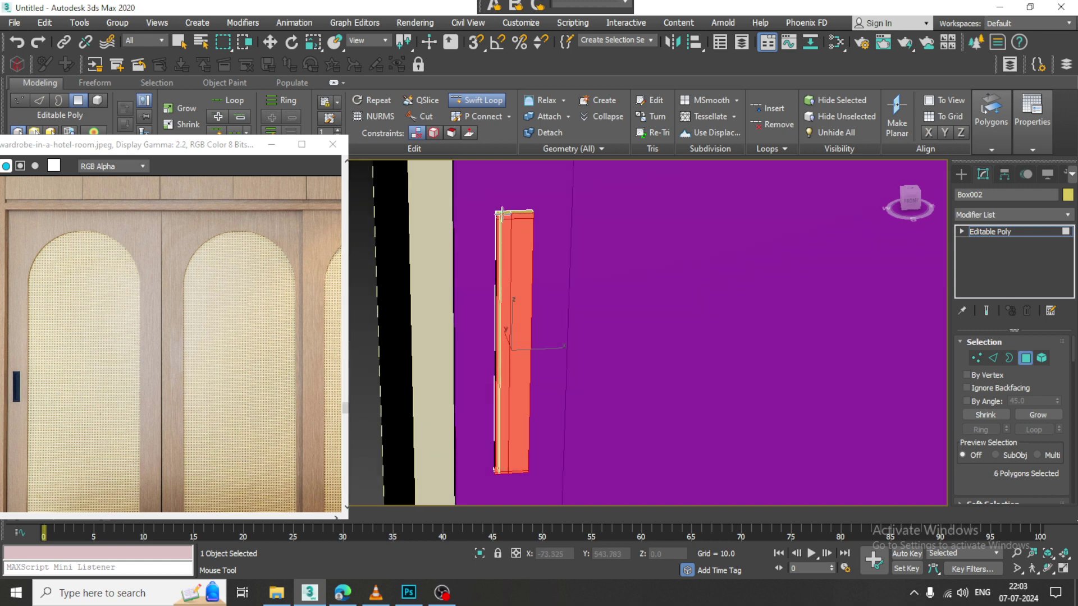
key("w")
Shift the handle's middle vertical edge loop slightly to the right to widen the strip beside it
scroll(528, 269, "up", 4)
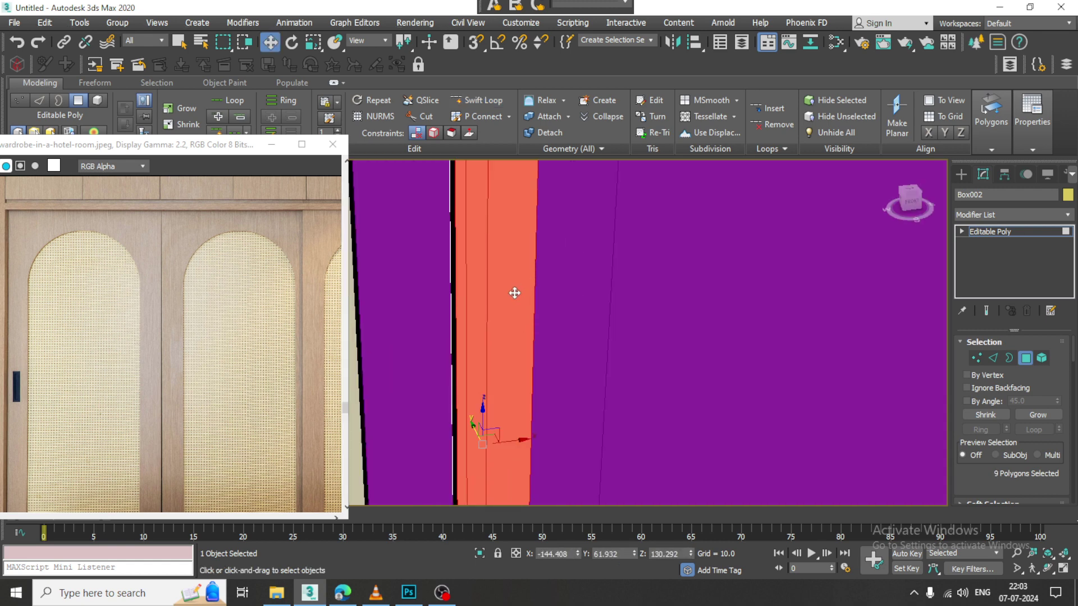
key("2")
double_click(487, 296)
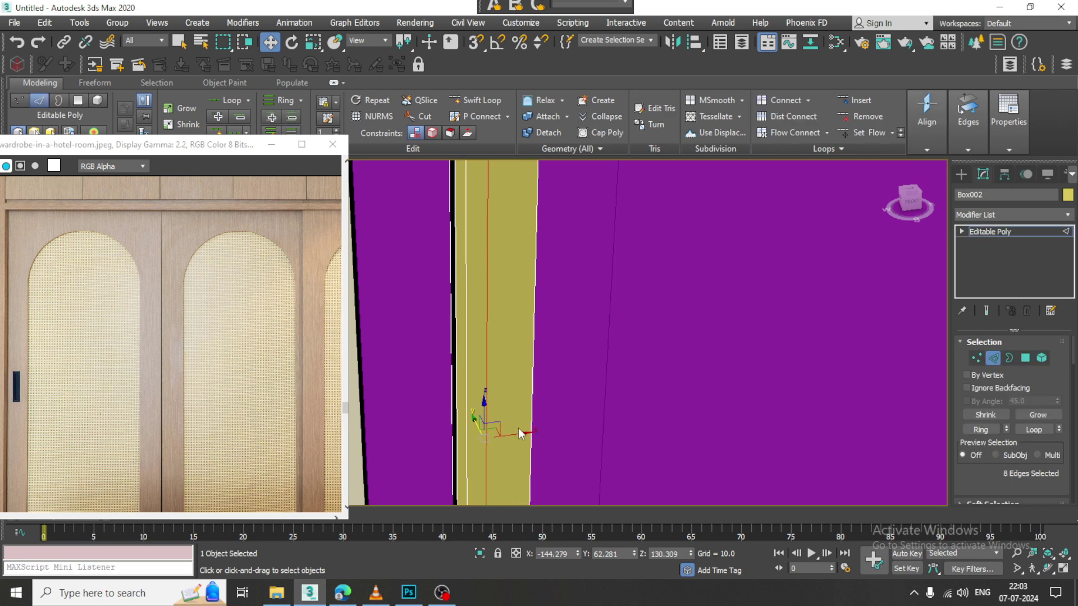
left_click_drag(518, 433, 523, 432)
Extrude the long front polygon between the handle's edge loops inward to form a recessed grip
key("4")
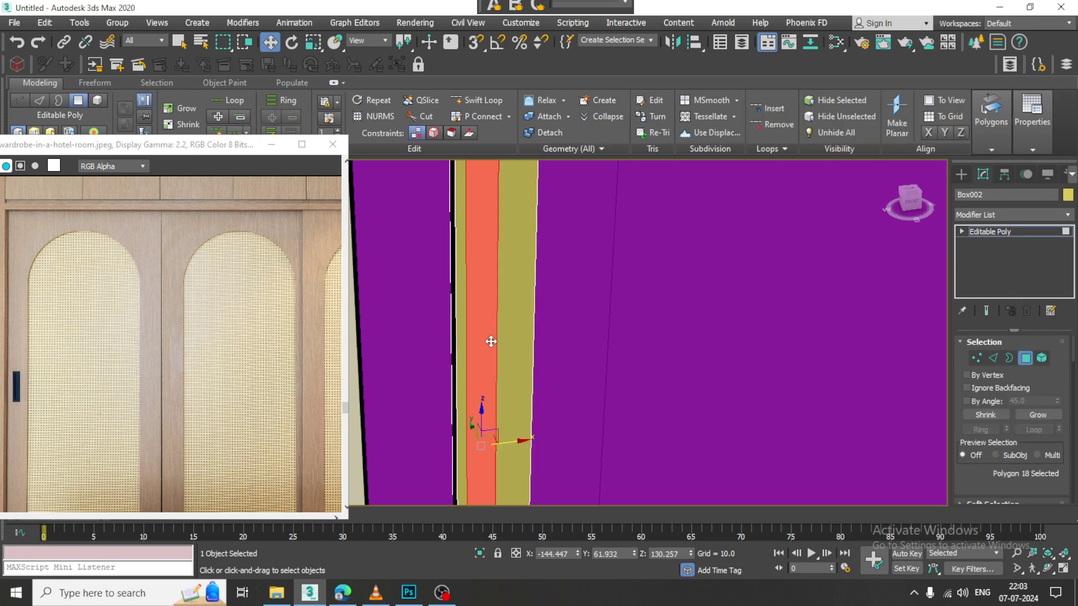
scroll(996, 487, "down", 2)
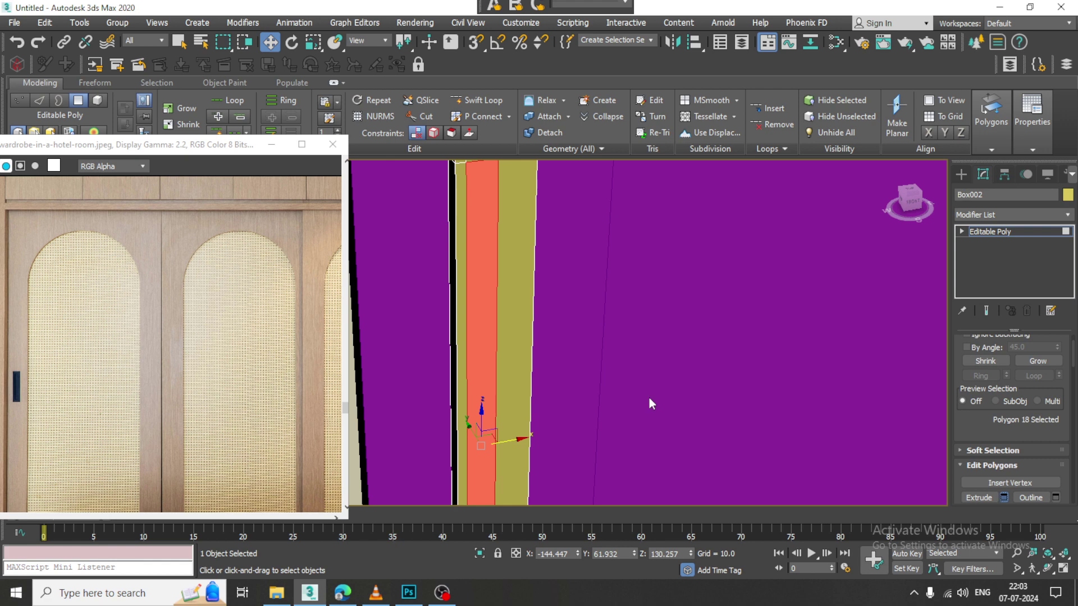
middle_click_drag(466, 393, 495, 394, "alt")
left_click_drag(484, 363, 504, 439)
left_click(481, 379)
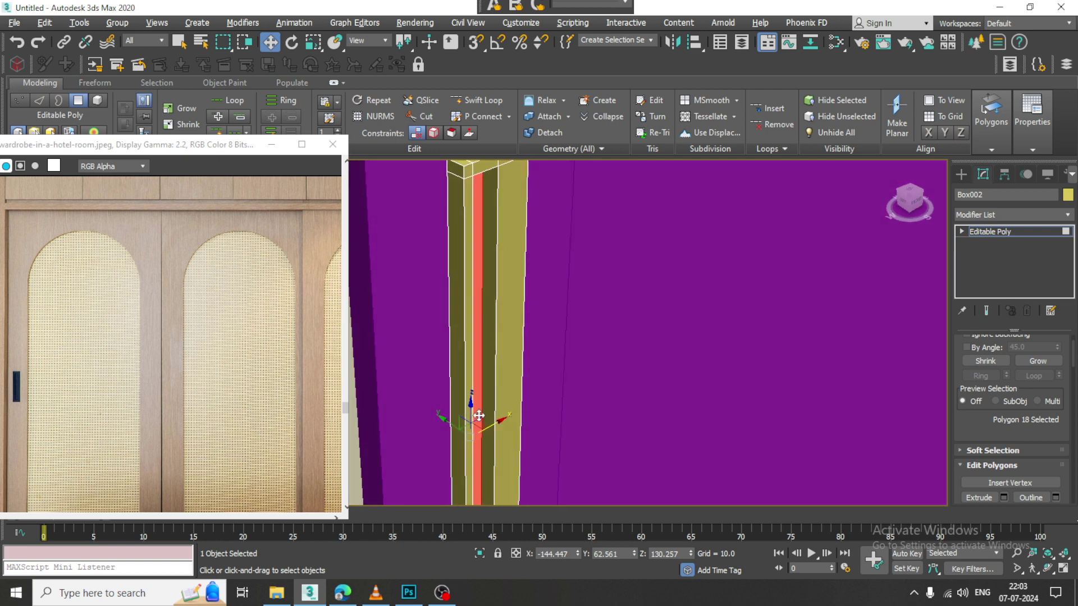
Push the whole handle slightly back into the left door's frame, and select that door
left_click(1006, 232)
scroll(608, 301, "down", 6)
scroll(590, 281, "up", 4)
mouse_move(671, 359)
middle_mouse_down("alt")
mouse_move(682, 412)
mouse_move(660, 364)
middle_mouse_up("alt")
scroll(679, 396, "up", 2)
left_click_drag(619, 455, 609, 455)
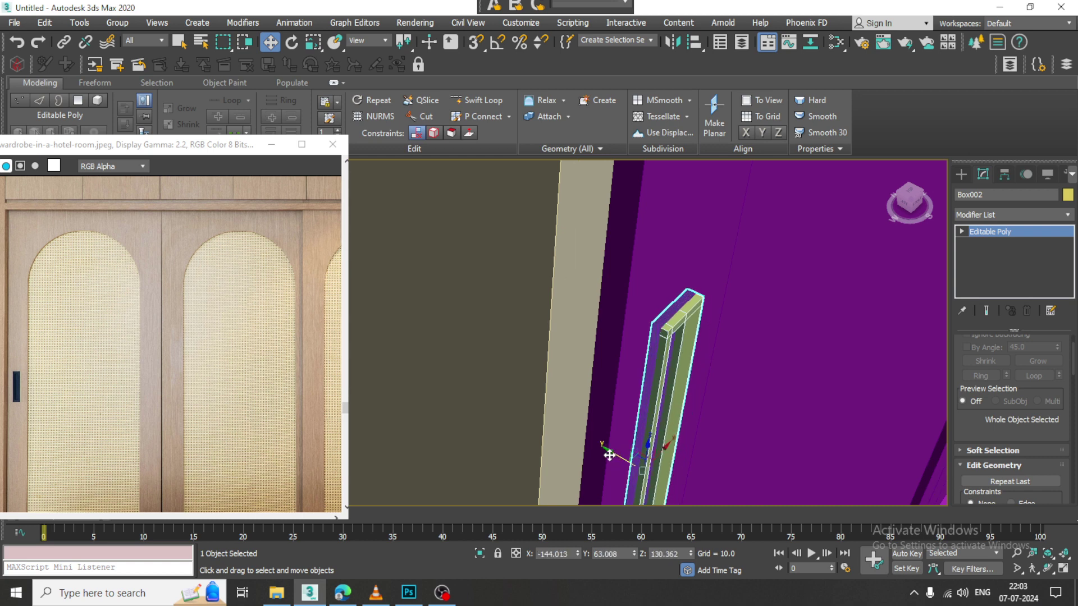
scroll(610, 452, "down", 3)
middle_click_drag(666, 429, 599, 356, "alt")
scroll(519, 360, "up", 3)
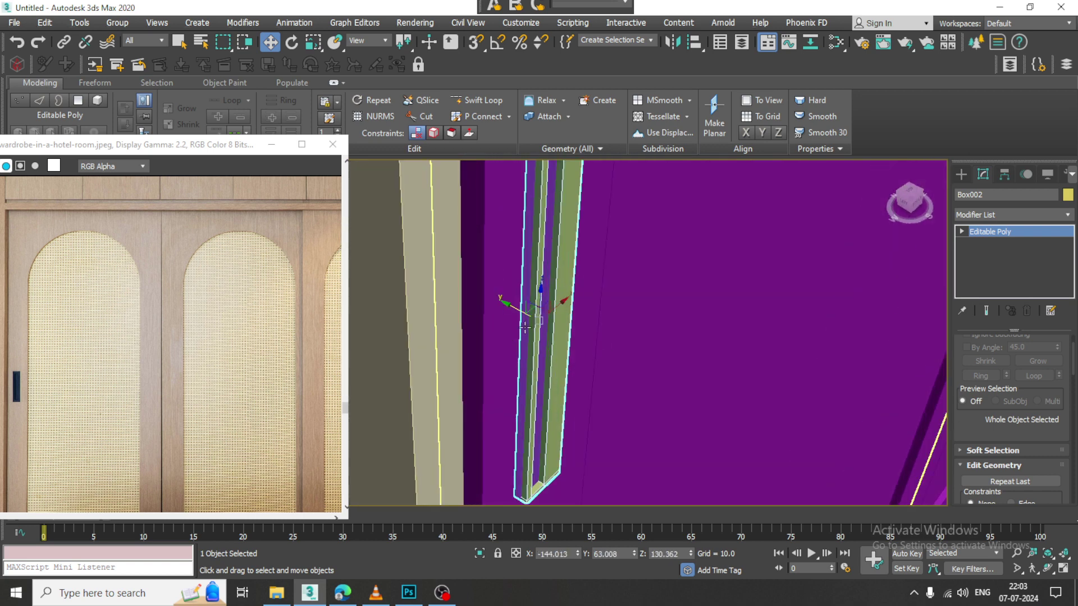
left_click(514, 313)
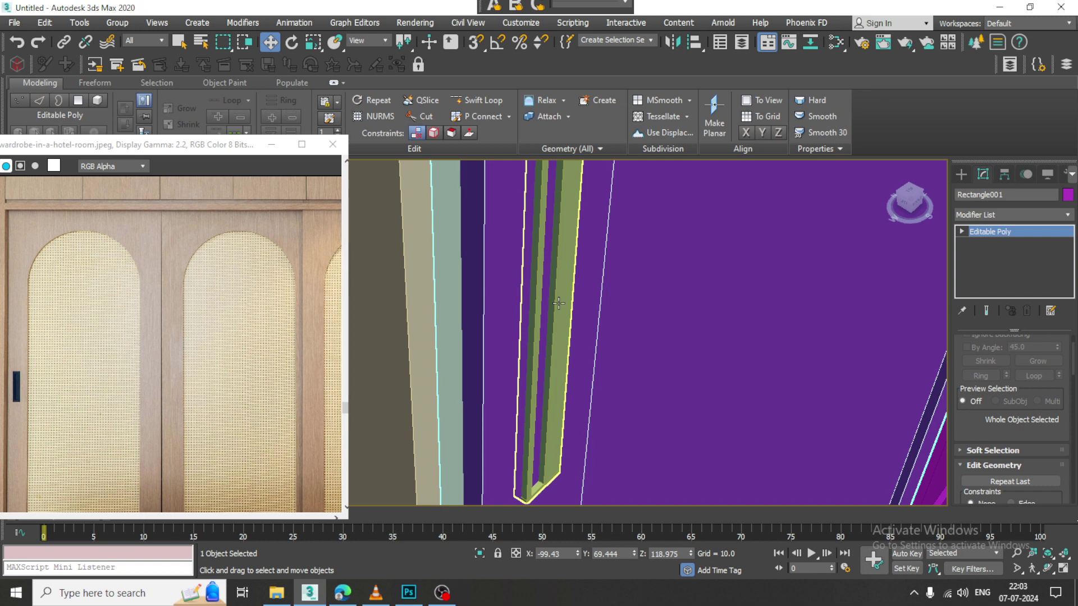
Nudge the handle slightly forward out of the left door's frame, and compare the wardrobe's right door with the reference photo
left_click(519, 307)
scroll(514, 308, "down", 5)
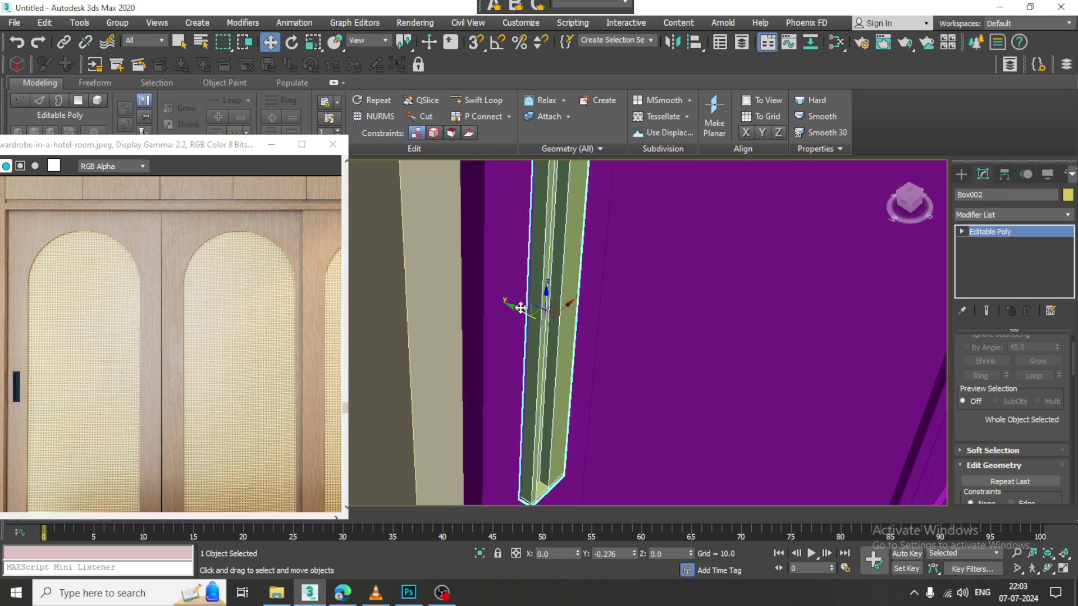
scroll(562, 324, "down", 10)
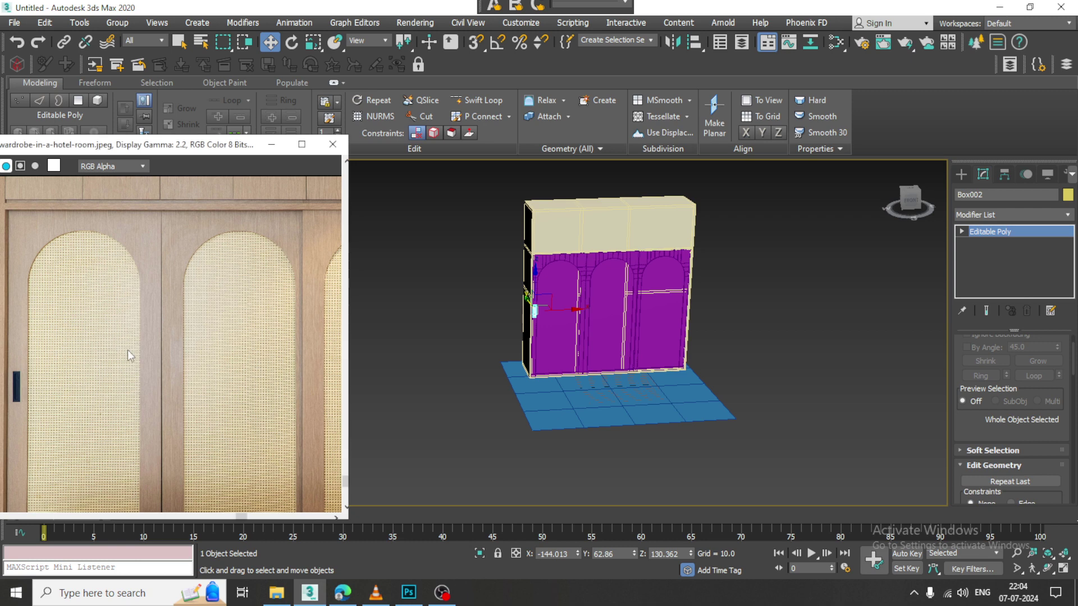
scroll(113, 351, "down", 2)
mouse_move(718, 303)
middle_mouse_down("alt")
mouse_move(708, 303)
mouse_move(712, 316)
middle_mouse_up("alt")
scroll(712, 317, "up", 3)
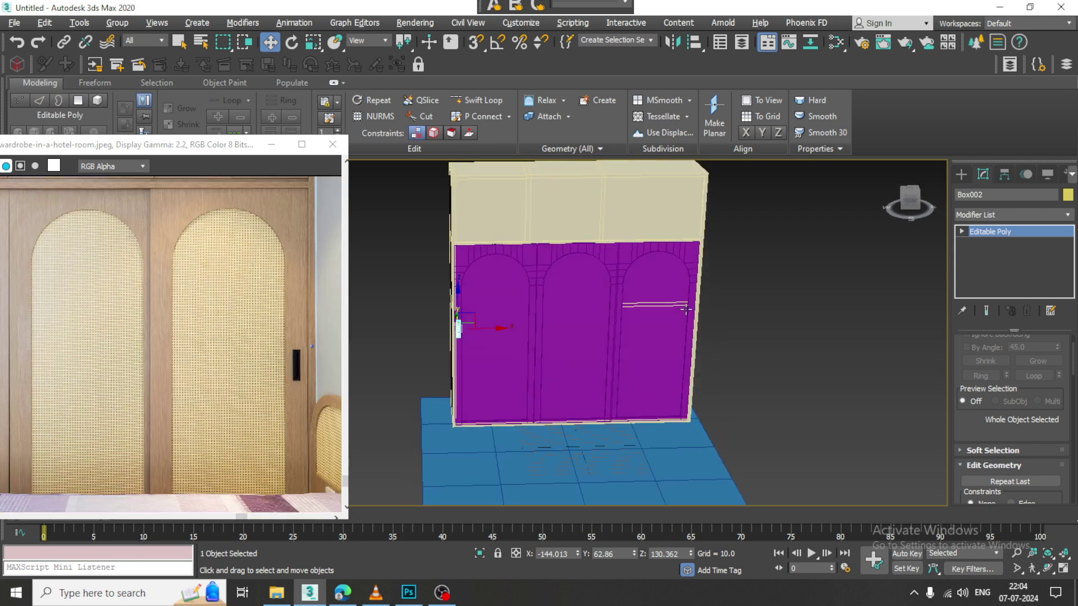
left_click(665, 296)
scroll(628, 308, "up", 5)
scroll(643, 333, "down", 8)
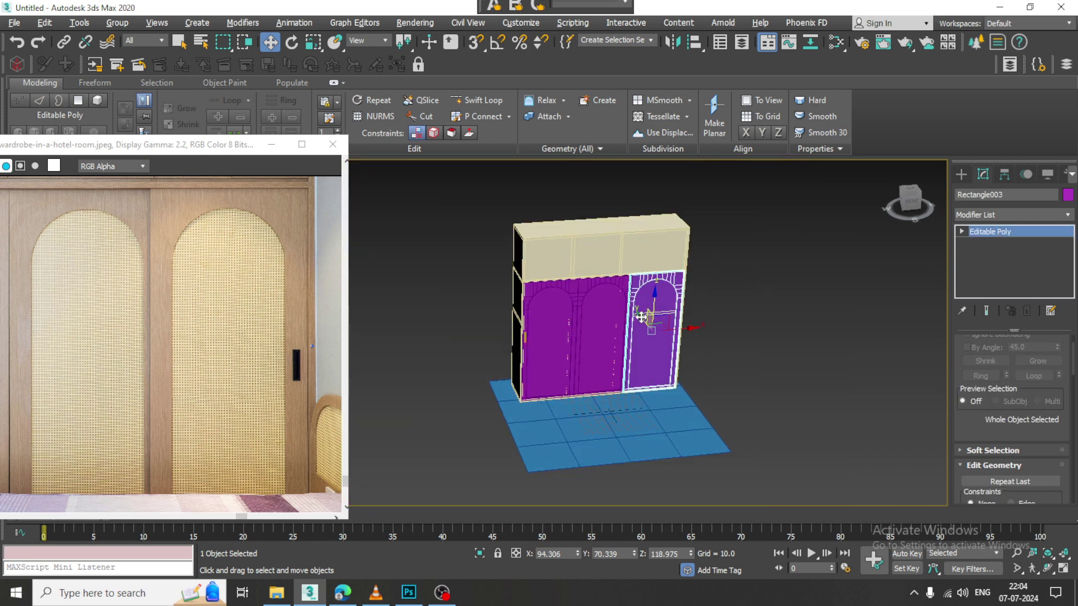
scroll(514, 341, "up", 5)
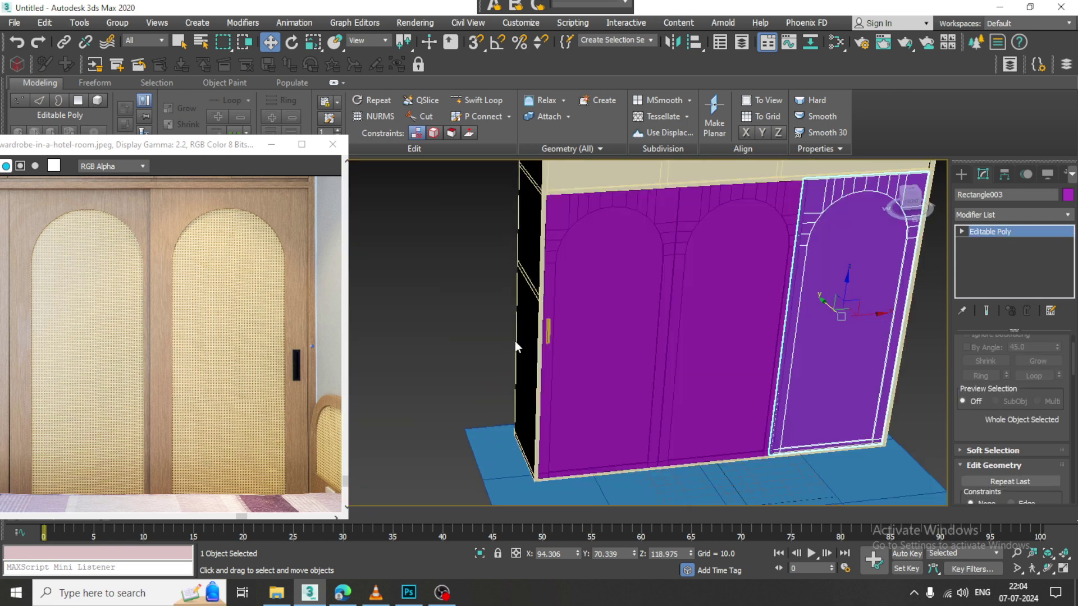
Set the left door handle's object colour to black
left_click(547, 331)
left_click(1067, 196)
left_click(646, 323)
left_click(615, 369)
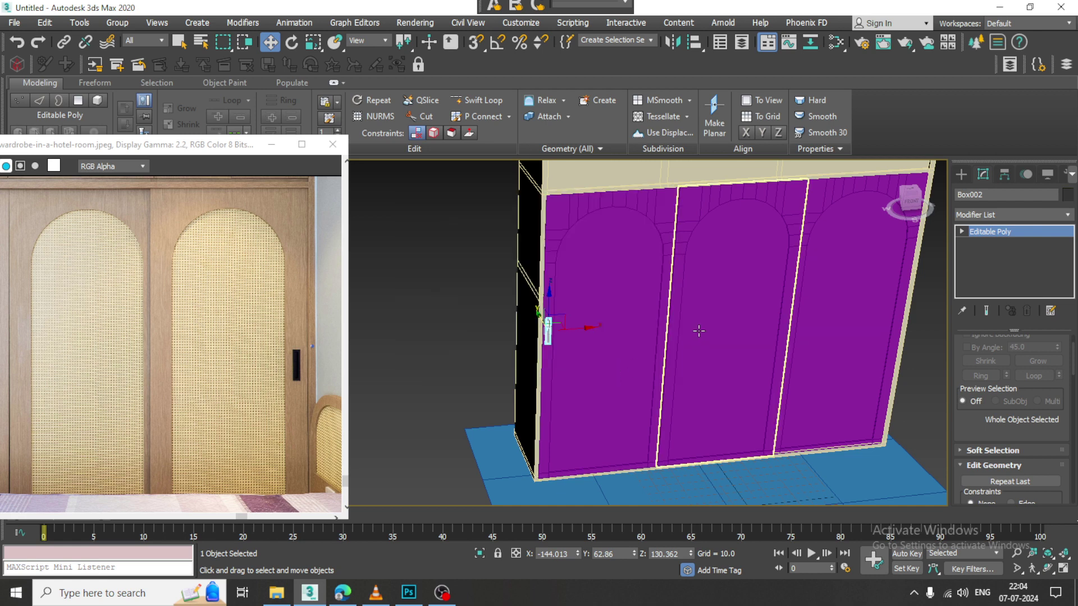
Mirror the handle across the X axis as a copy and move the copy to the right door's outer frame
left_click(678, 45)
left_click(526, 327)
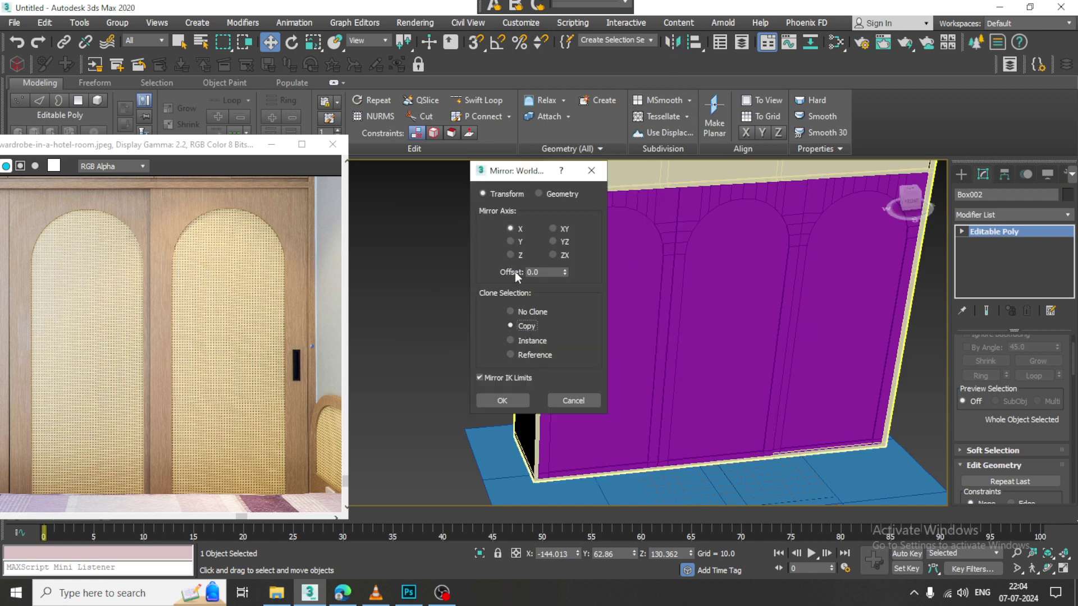
left_click(502, 400)
left_click_drag(575, 324, 715, 329)
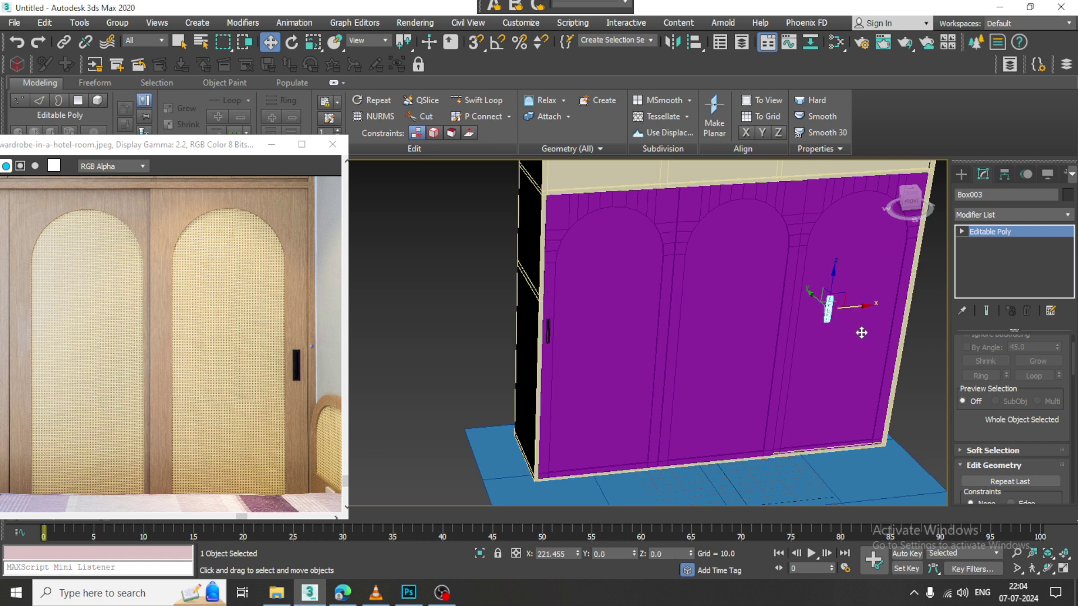
left_click_drag(920, 337, 920, 338)
Fine-tune the copied handle's depth so it sits recessed in the right door's frame
key("z")
middle_click_drag(632, 283, 524, 339, "alt")
left_click_drag(507, 304, 535, 300)
scroll(518, 308, "down", 2)
middle_click_drag(518, 308, 562, 306, "alt")
left_click_drag(543, 316, 557, 312)
middle_click_drag(558, 312, 538, 279, "alt")
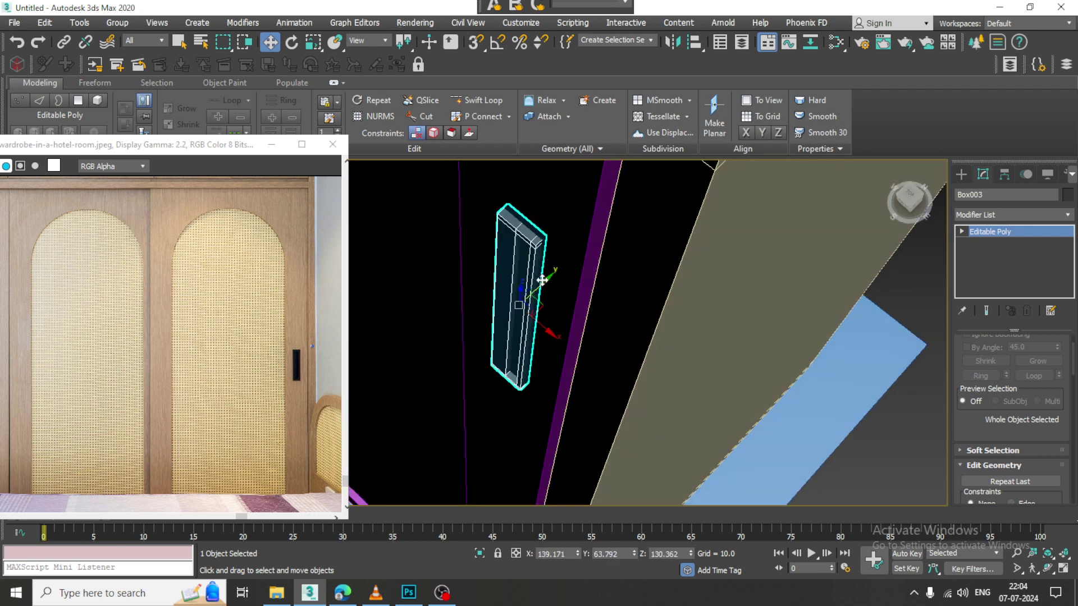
left_click_drag(539, 272, 540, 275)
middle_click_drag(540, 275, 599, 304, "alt")
scroll(600, 303, "down", 10)
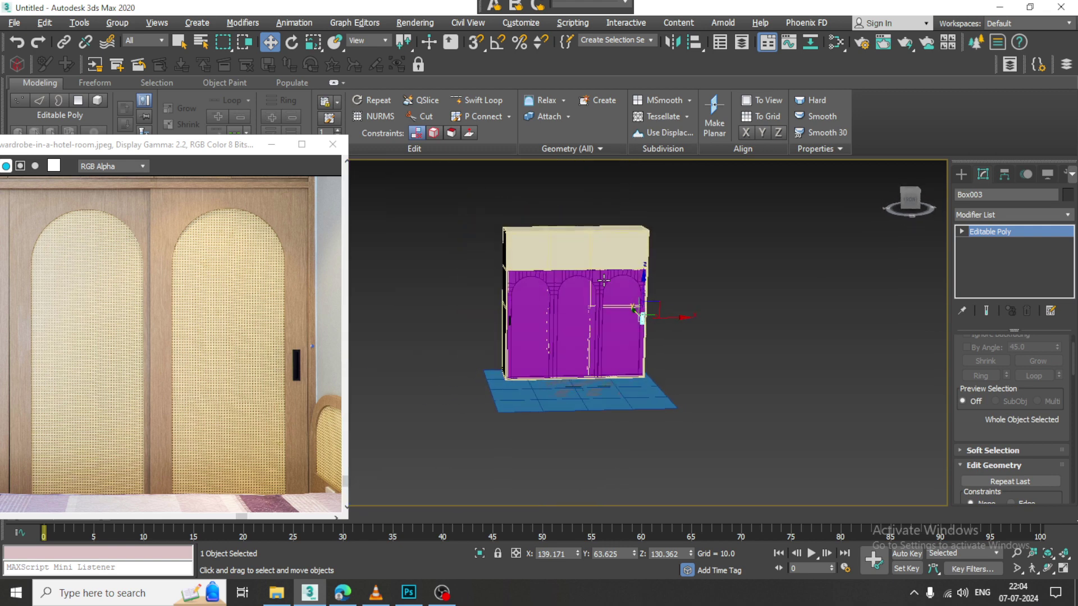
Compare the handles, doors and upper cabinets with the reference photo, and collapse the modeling ribbon to enlarge the viewport
scroll(565, 281, "up", 8)
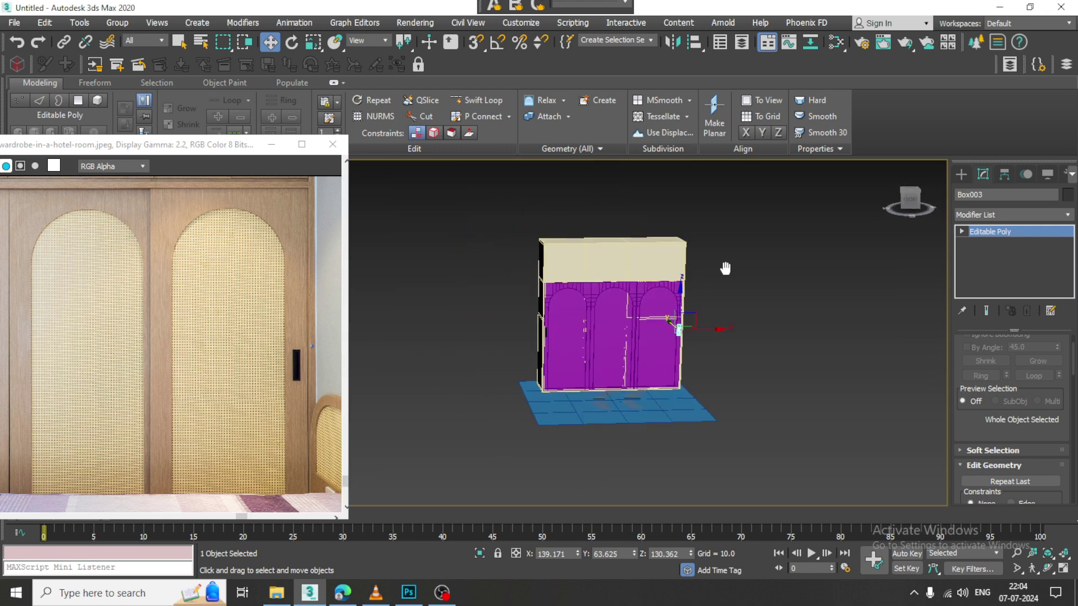
middle_click_drag(213, 288, 220, 285)
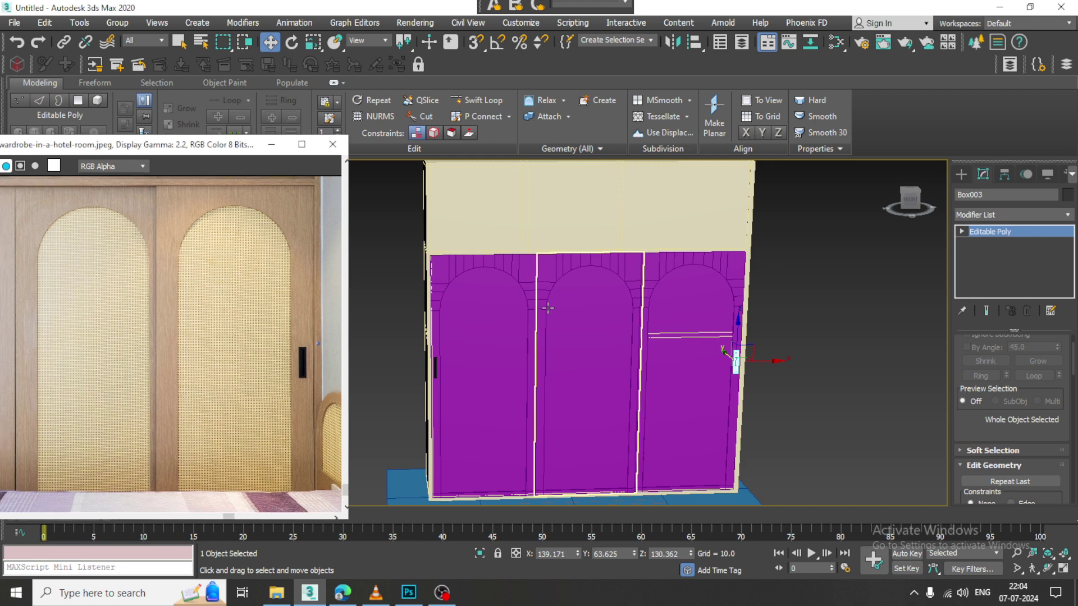
middle_click_drag(468, 309, 539, 315, "alt")
scroll(519, 309, "down", 2)
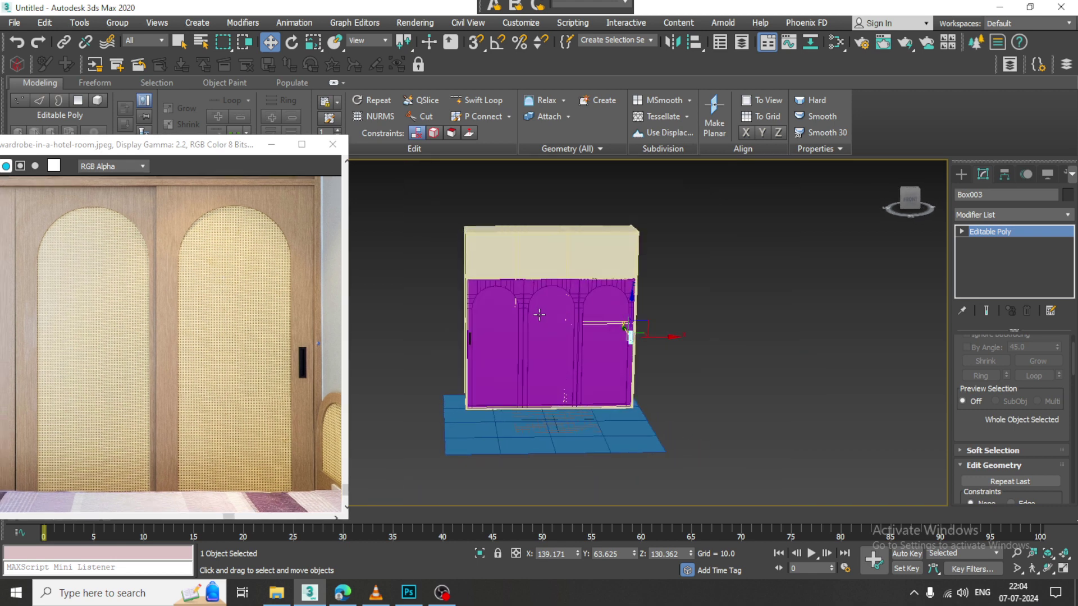
middle_click_drag(191, 261, 269, 328)
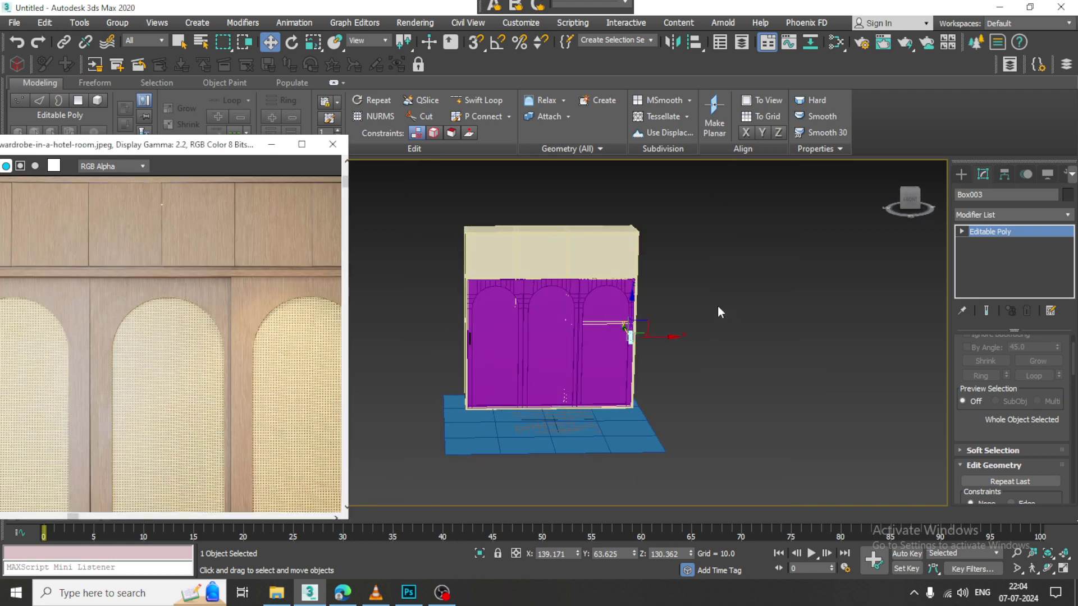
left_click(617, 252)
scroll(595, 264, "up", 5)
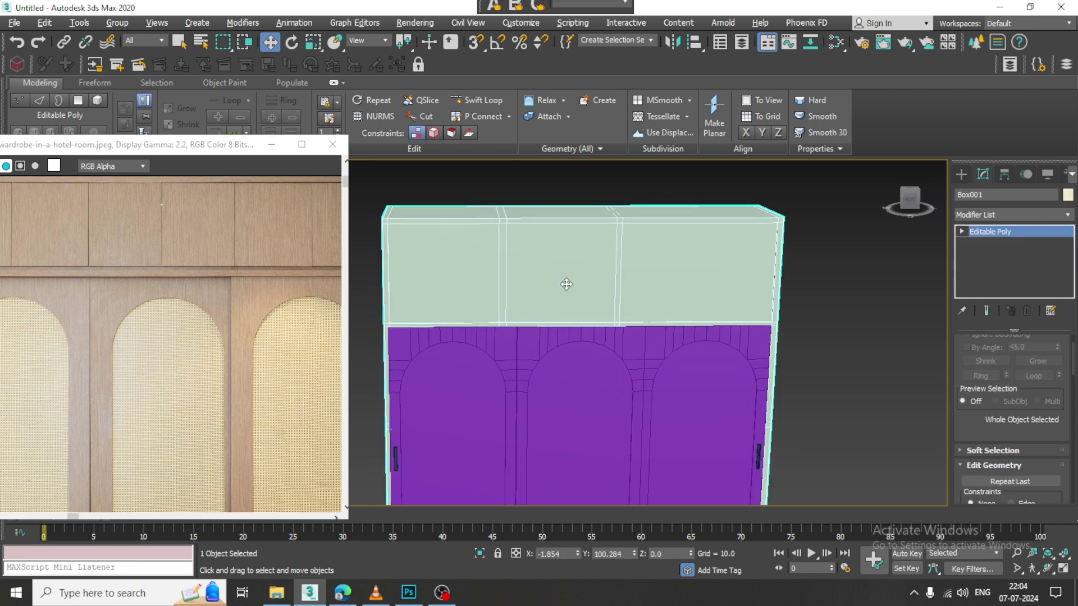
middle_click_drag(567, 284, 552, 268)
scroll(537, 274, "down", 6)
scroll(543, 297, "up", 4)
middle_click_drag(555, 317, 578, 368)
double_click(45, 82)
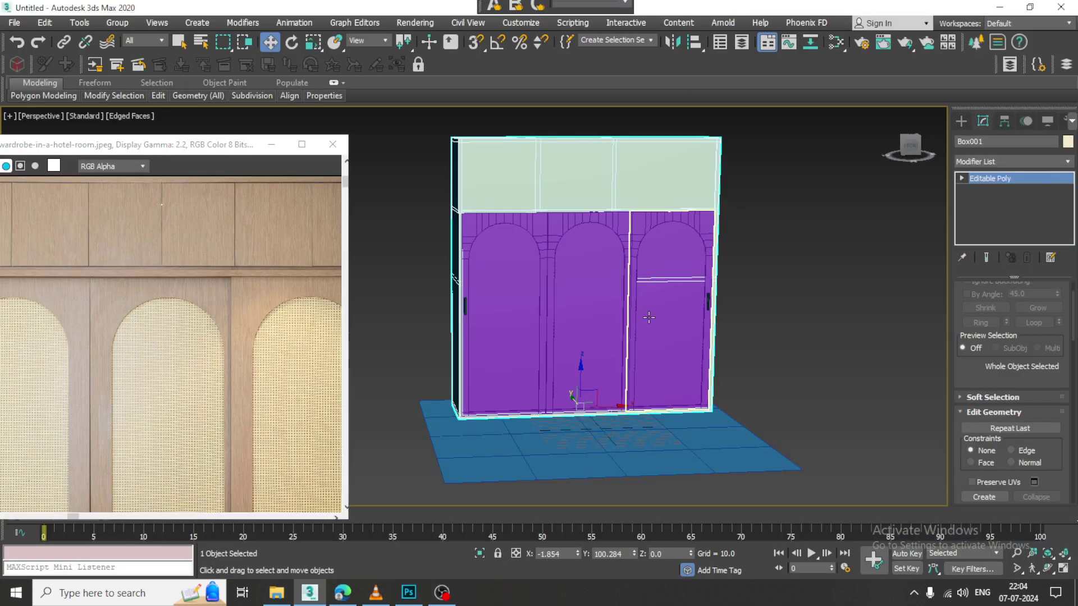
Select all objects and try to switch the production renderer from Scanline to V-Ray
key("ctrl+a")
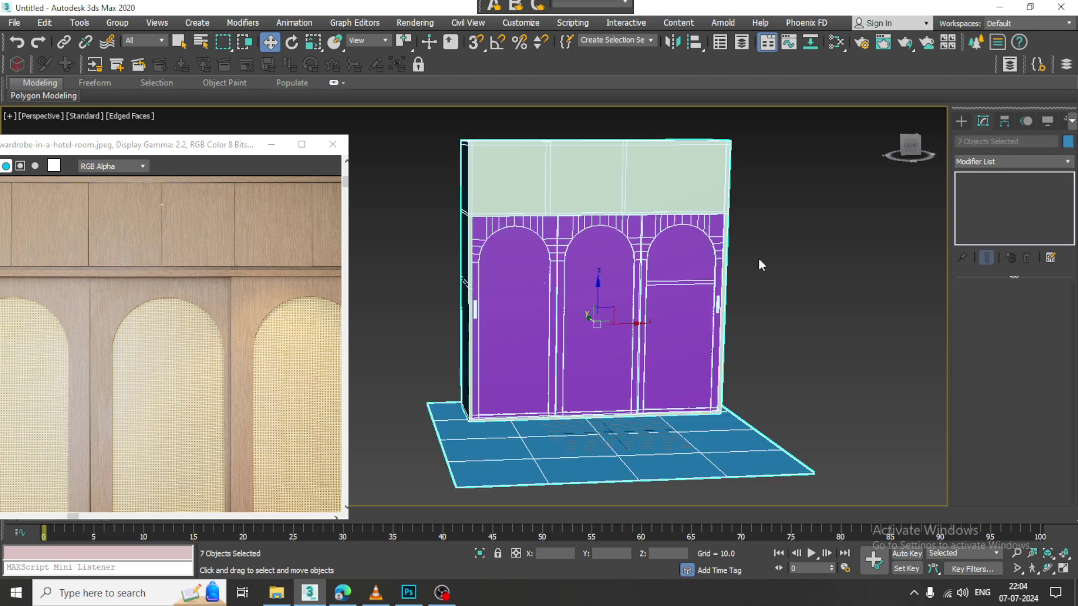
left_click(407, 23)
left_click(464, 94)
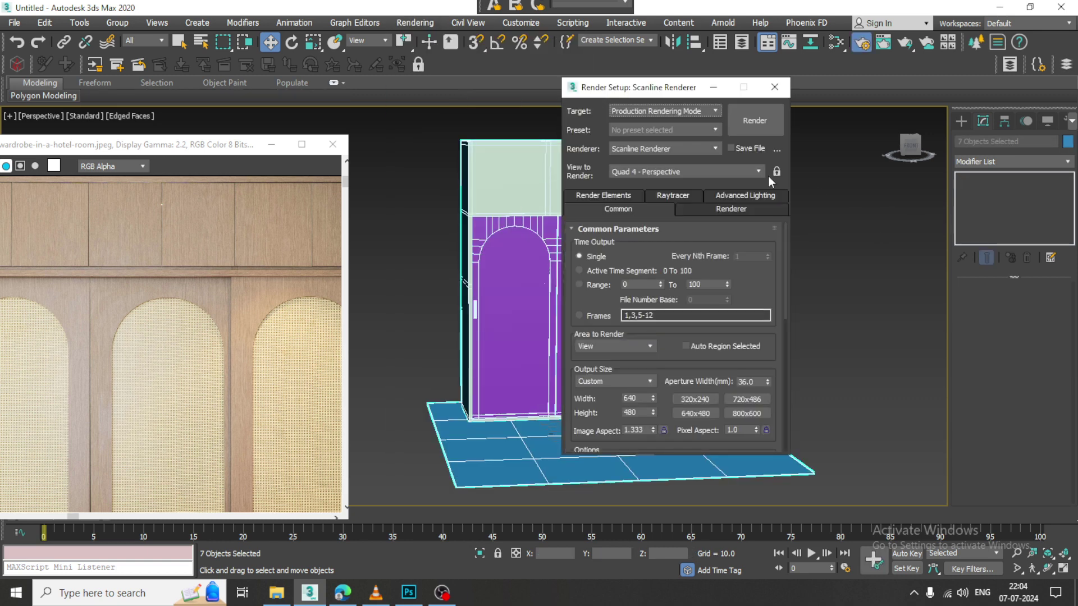
left_click(705, 150)
left_click(656, 212)
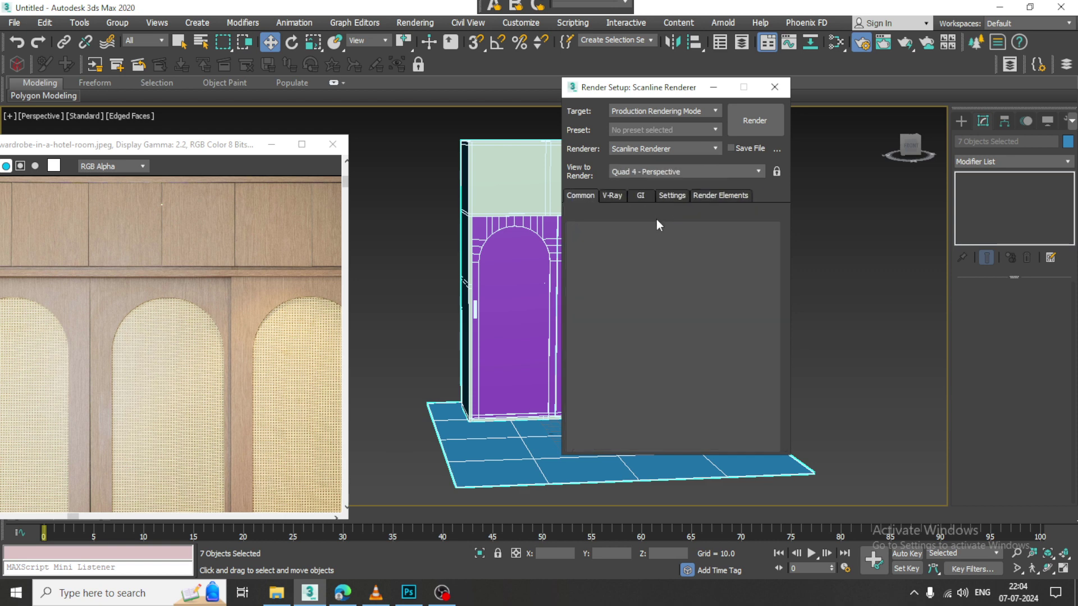
left_click(665, 149)
left_click(666, 147)
left_click(677, 146)
left_click(803, 111)
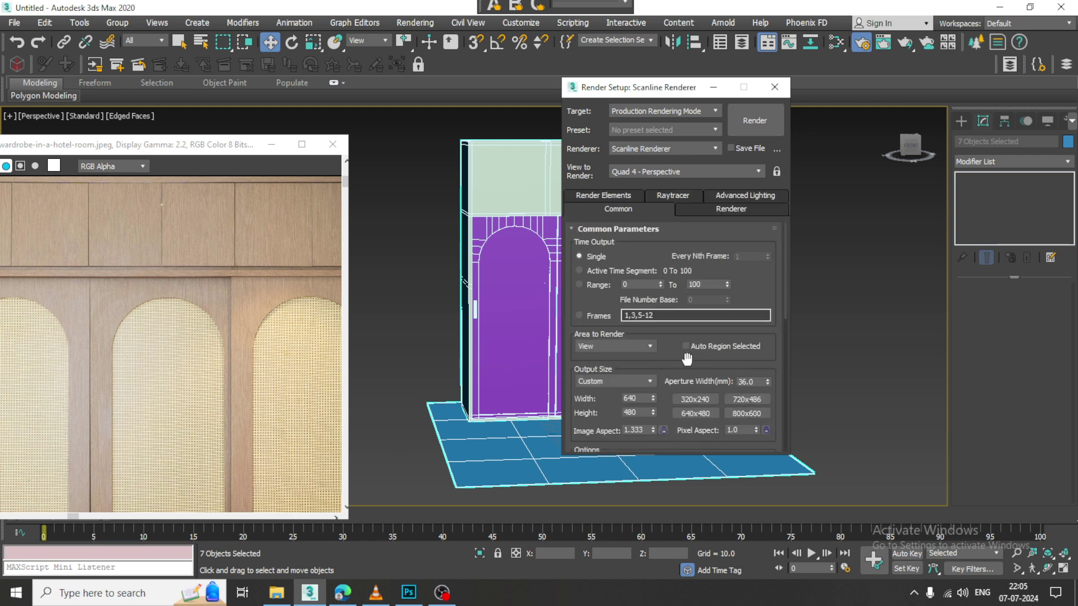
scroll(687, 359, "down", 3)
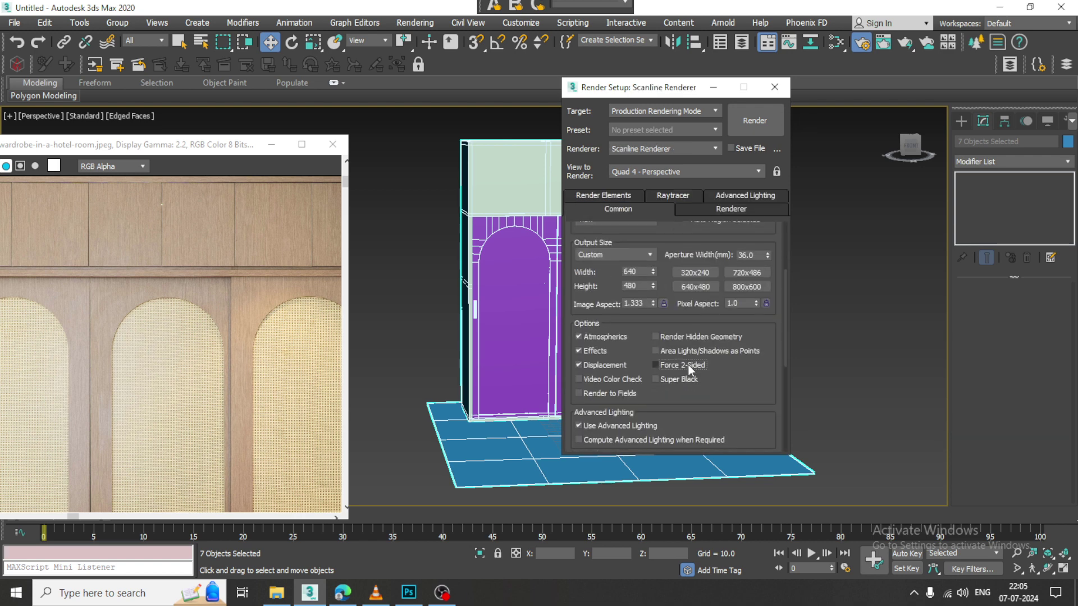
left_click(774, 88)
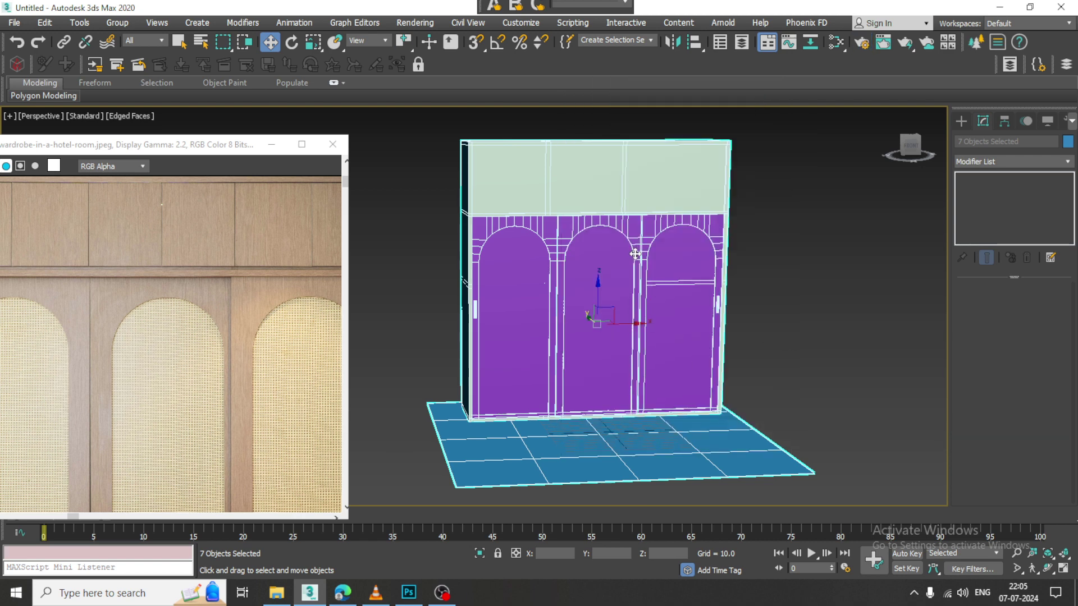
Move the front polygon of the cabinet's inner shelf behind the right door slightly back along Y so it clears the door
left_click(837, 260)
middle_click_drag(728, 325, 686, 176, "alt")
left_click(686, 176)
scroll(664, 315, "up", 5)
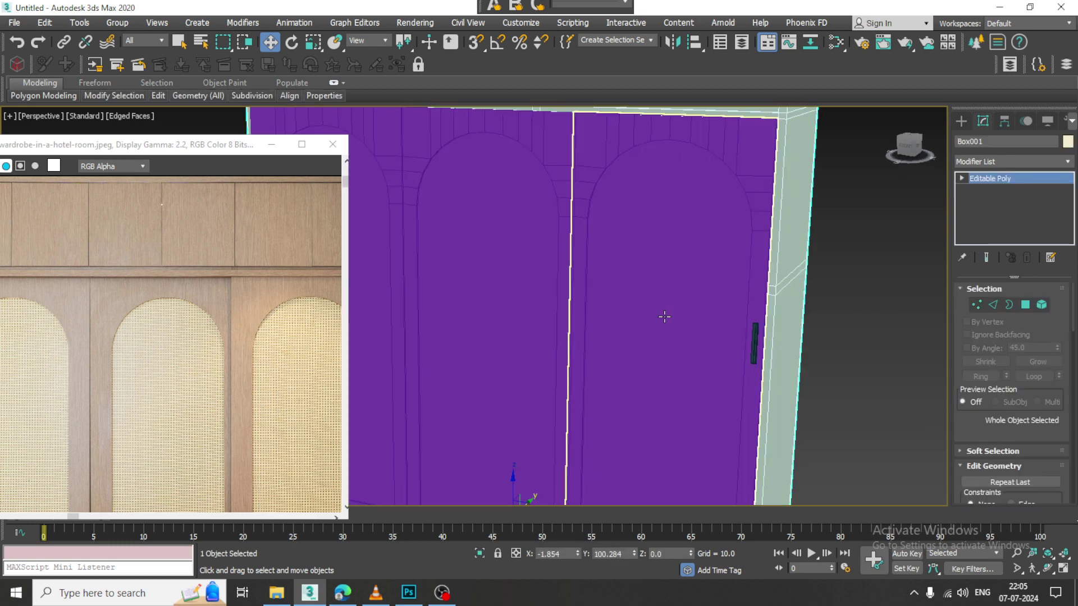
key("F3")
scroll(664, 316, "down", 5)
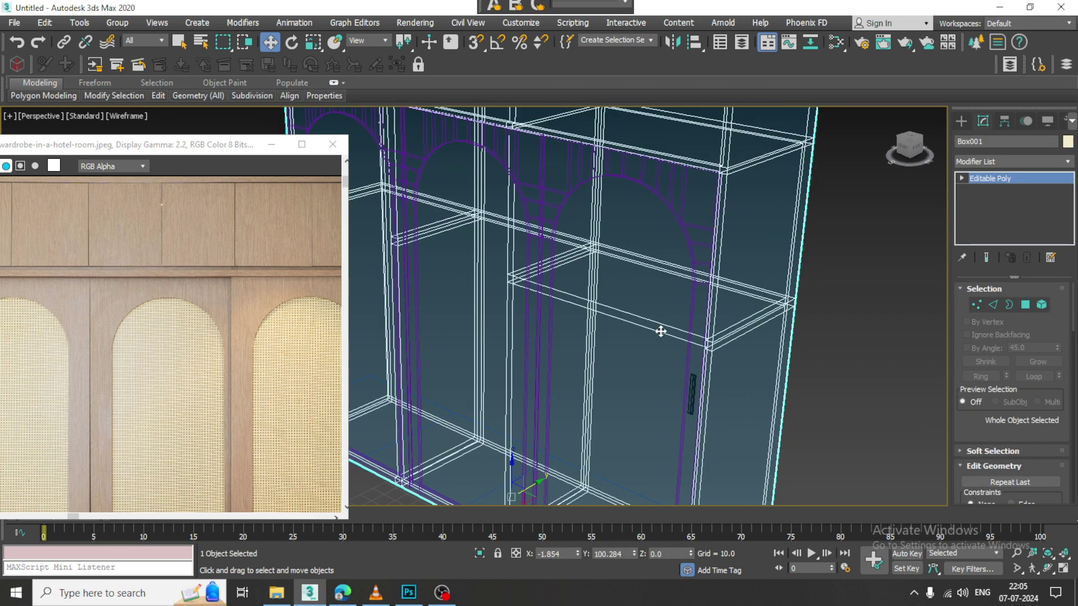
key("4")
left_click(621, 314)
left_click(629, 314)
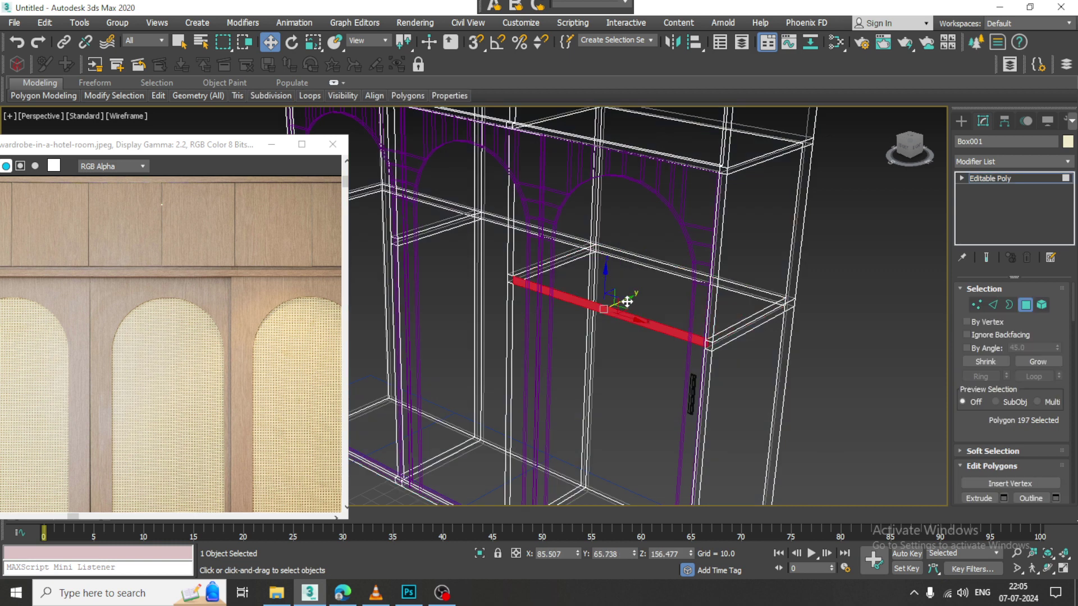
left_click_drag(627, 301, 633, 301)
key("F3")
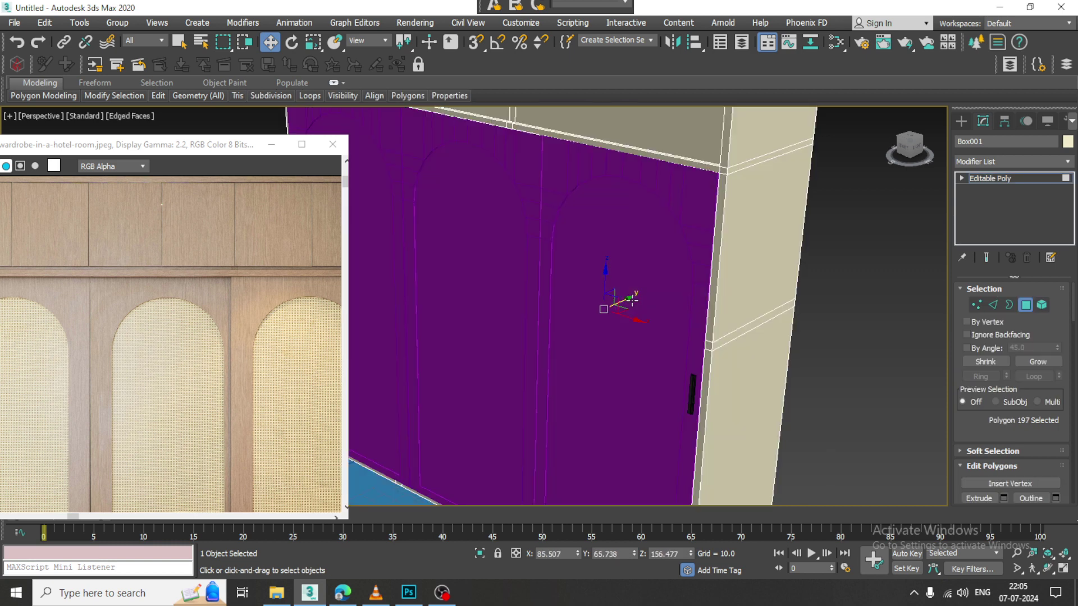
scroll(631, 301, "down", 5)
left_click(1016, 179)
Create a Standard material with specular level 73 and assign it to the cabinet body
key("m")
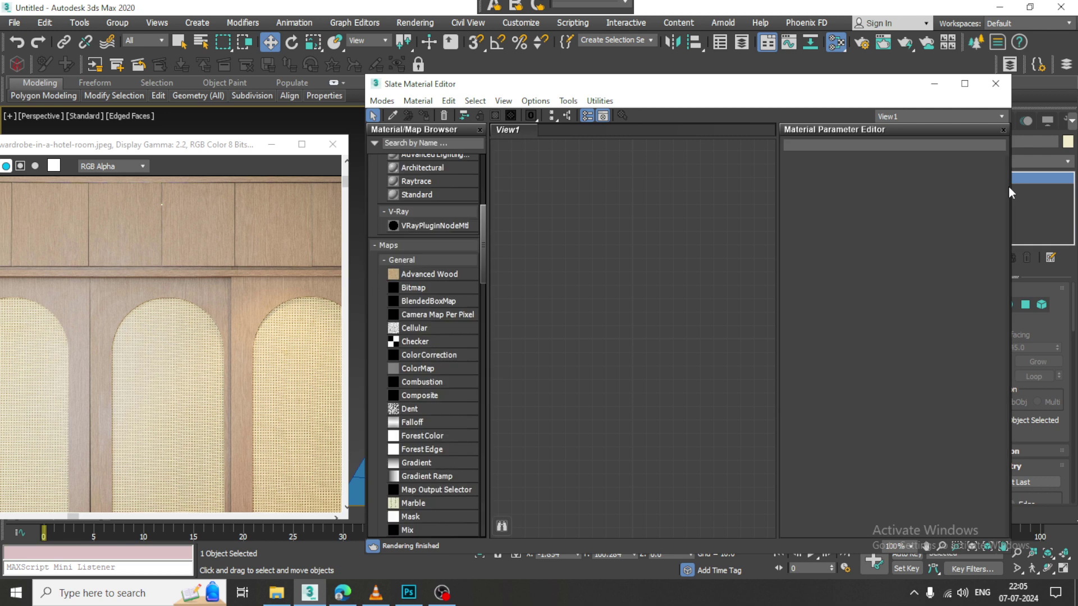
scroll(433, 375, "up", 5)
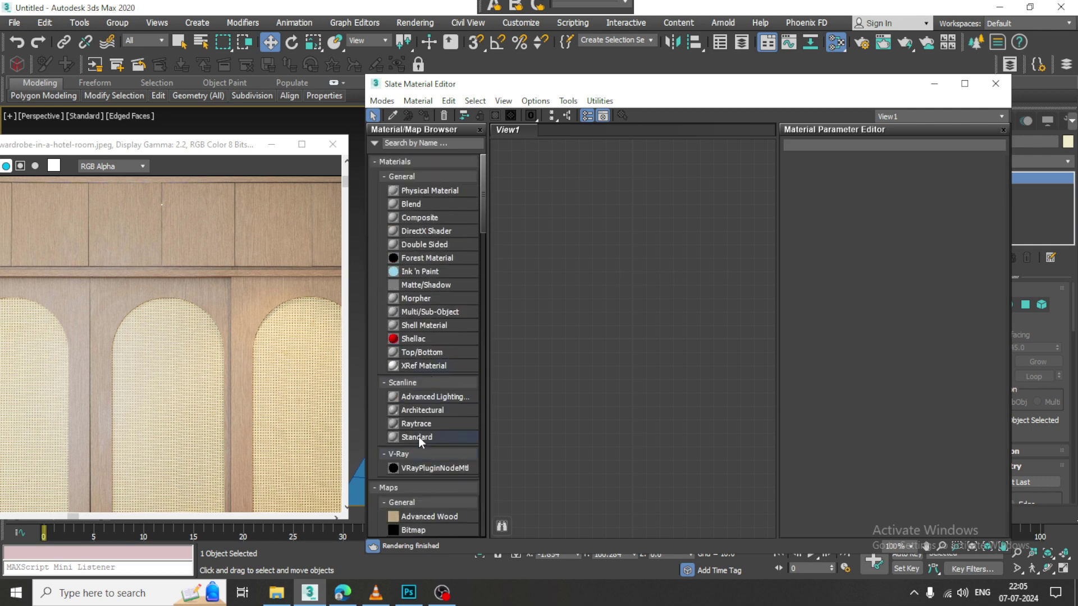
left_click_drag(618, 290, 619, 289)
double_click(618, 290)
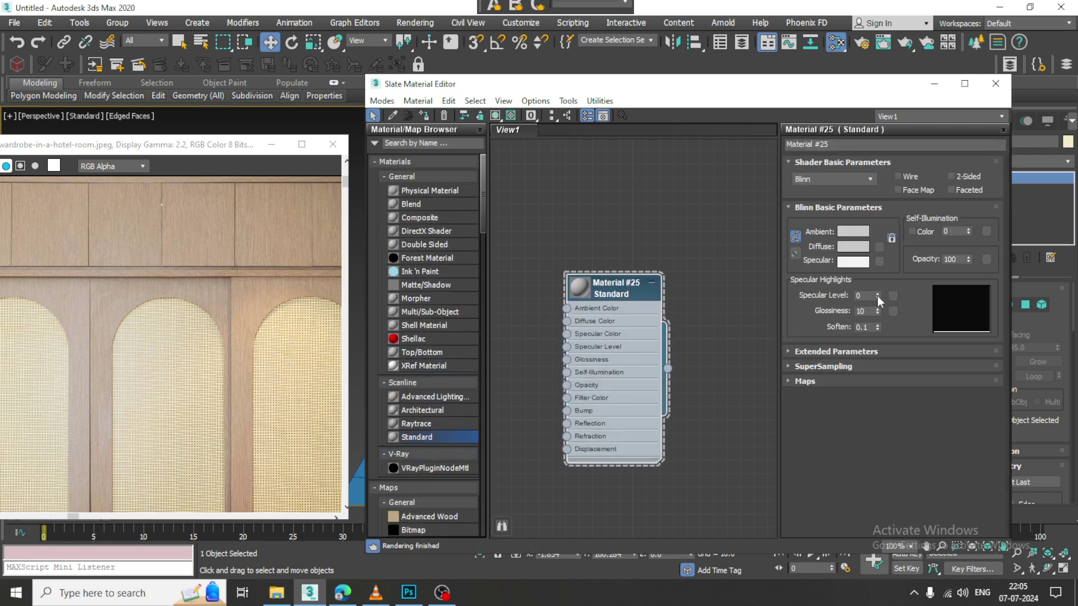
left_click_drag(881, 274, 879, 244)
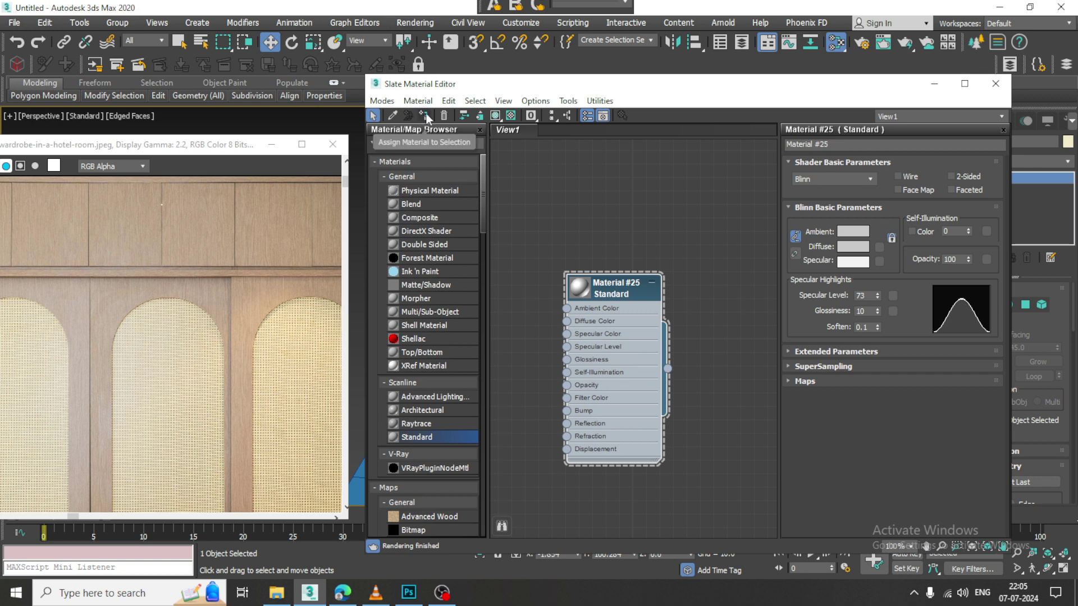
left_click(935, 85)
Assign the new Standard material to all objects in the scene, and clear the selection
key("ctrl+a")
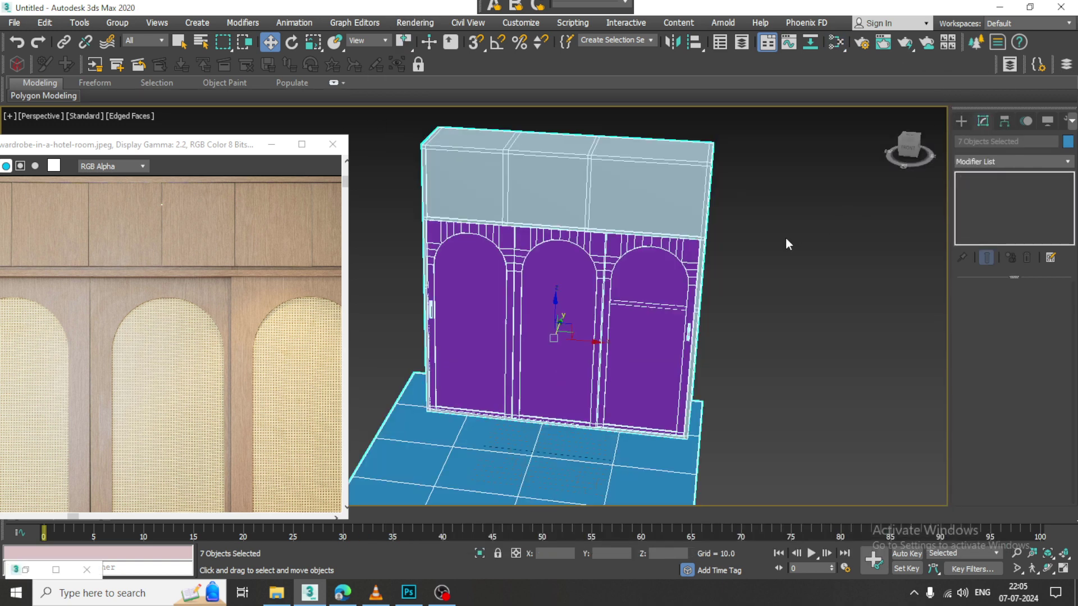
key("m")
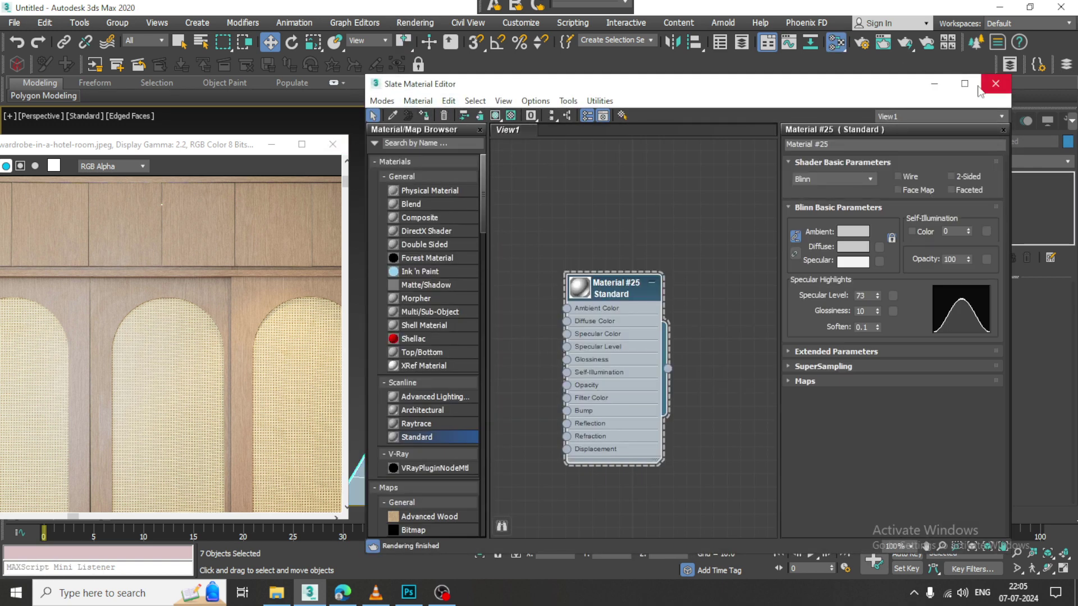
left_click(935, 84)
left_click(780, 163)
Select the cabinet body's front top-rail polygon above the left upper compartment, together with the adjoining top-left corner polygon
middle_click_drag(639, 229, 618, 289, "alt")
mouse_move(617, 290)
middle_mouse_down("alt")
mouse_move(621, 272)
mouse_move(610, 304)
middle_mouse_up("alt")
scroll(234, 358, "down", 3)
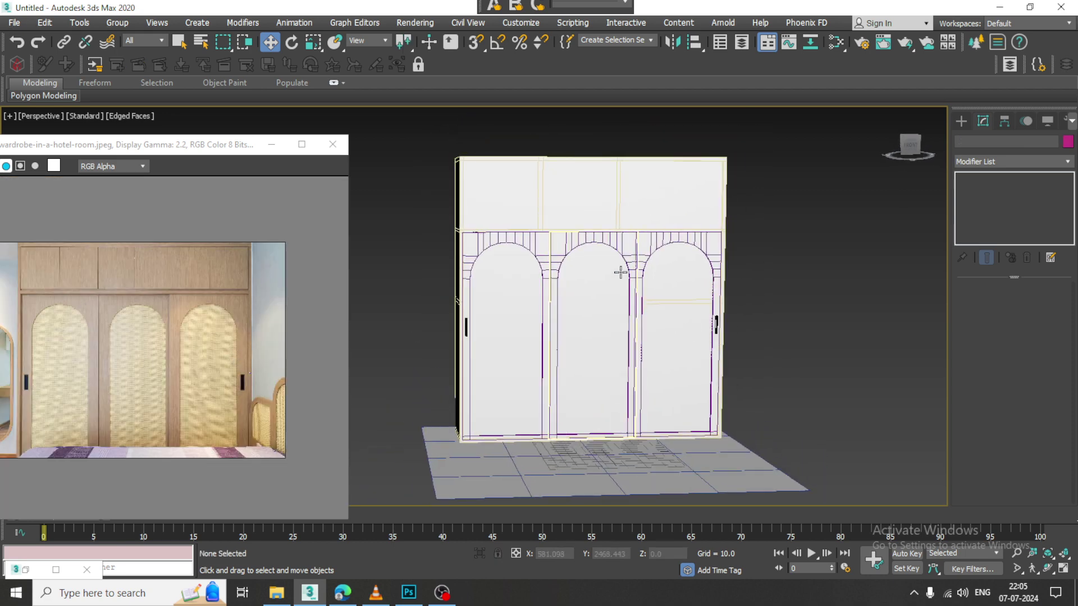
middle_click_drag(731, 247, 716, 248, "alt")
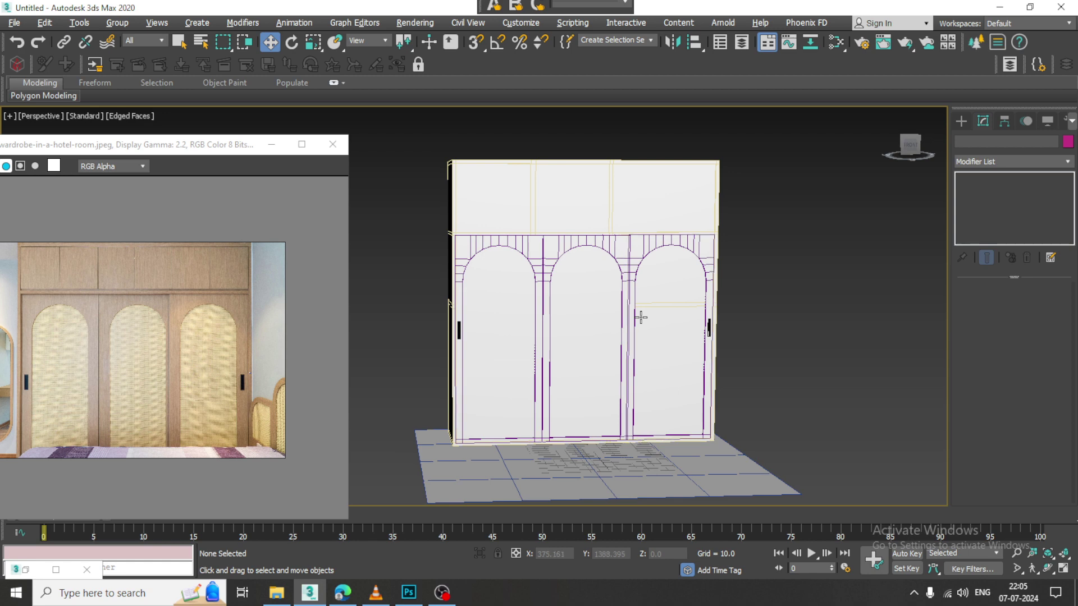
scroll(515, 316, "up", 3)
middle_click_drag(486, 304, 510, 297, "alt")
left_click(550, 185)
middle_click_drag(526, 220, 555, 255, "alt")
scroll(561, 261, "up", 2)
middle_click_drag(730, 255, 713, 249, "alt")
middle_click_drag(808, 262, 780, 266, "alt")
left_click(992, 305)
middle_click_drag(540, 163, 548, 217)
scroll(548, 217, "up", 2)
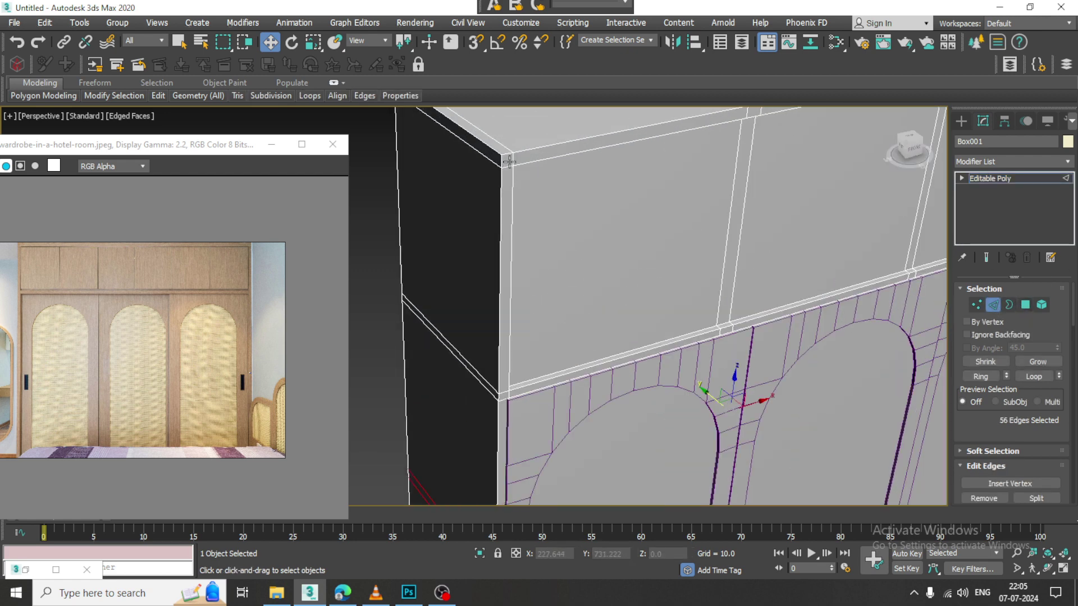
left_click(1027, 306)
left_click(538, 157)
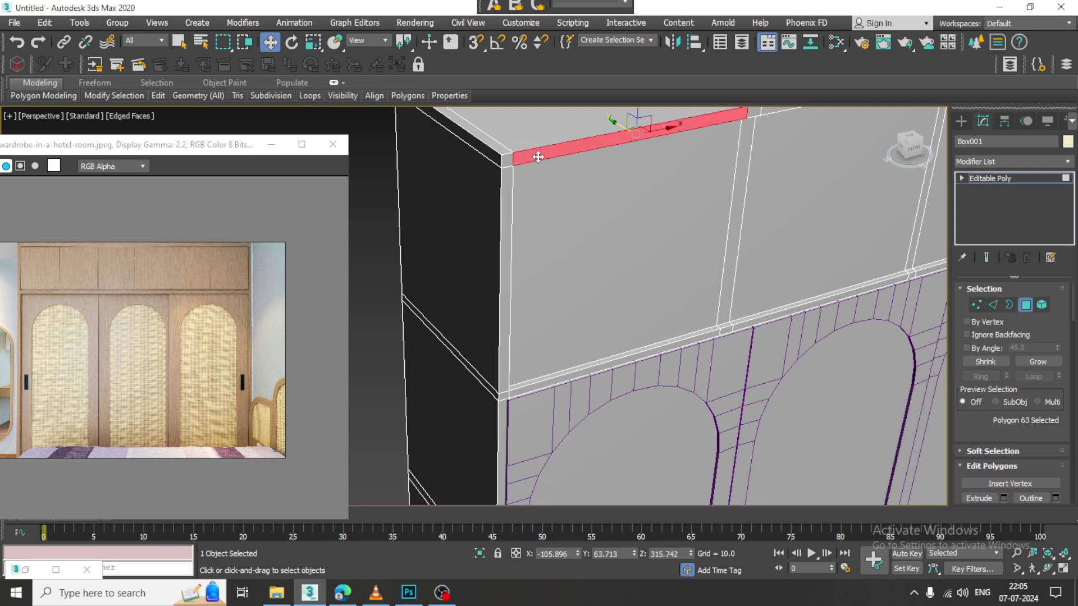
left_click(509, 159, "ctrl")
In the front view, add the polygons down the left side of the cabinet's outer frame to the selection
scroll(527, 204, "down", 2)
key("alt+w")
middle_click(782, 158)
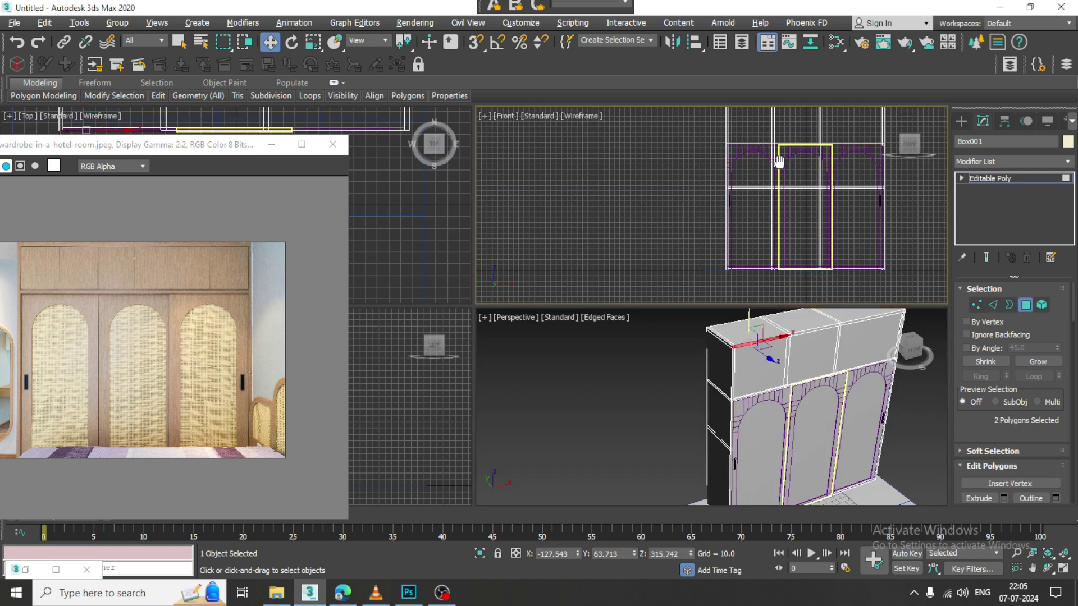
key("alt+w")
middle_click_drag(766, 248, 769, 299)
scroll(602, 250, "up", 3)
left_click(607, 312, "ctrl")
scroll(614, 308, "up", 4)
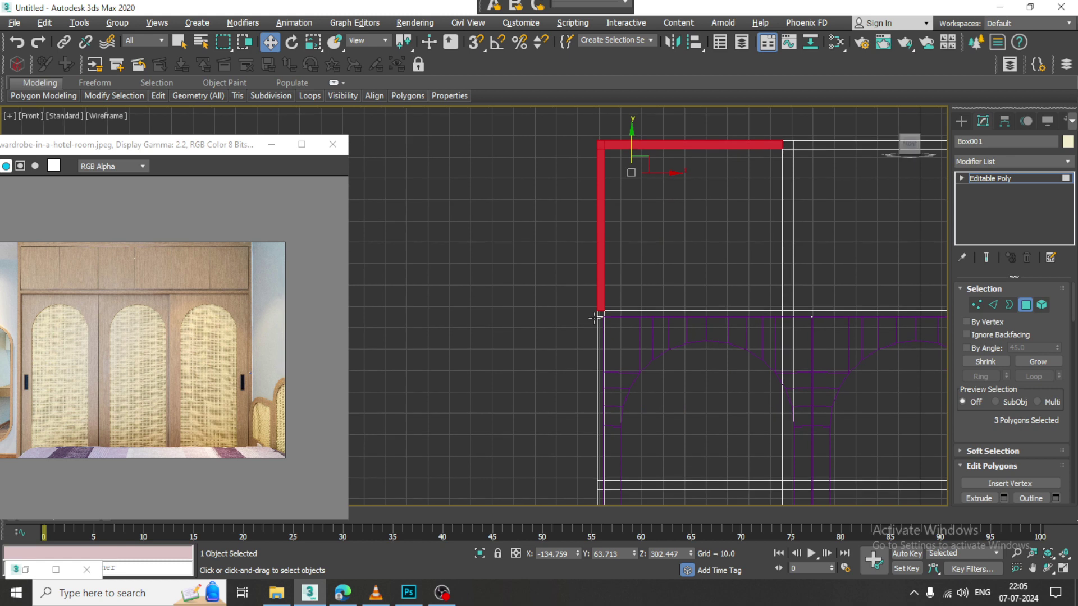
left_click(614, 309, "ctrl")
left_click(612, 337, "ctrl")
scroll(633, 168, "down", 4)
middle_click_drag(632, 169, 636, 106)
scroll(631, 228, "up", 2)
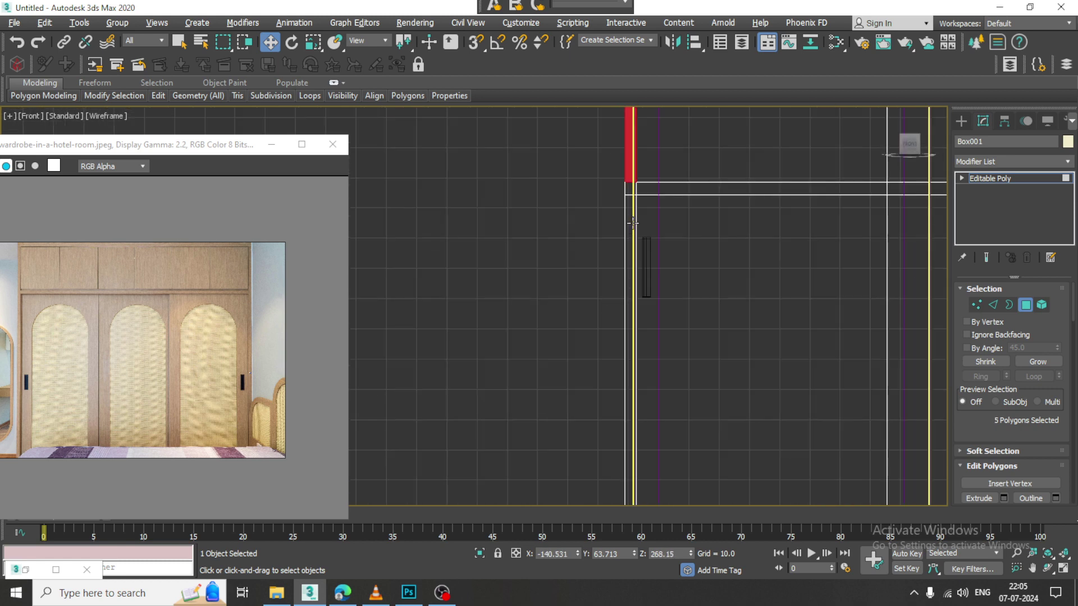
left_click(631, 227, "ctrl")
Add the polygons along the bottom rail of the cabinet's front frame to the selection
middle_click_drag(652, 313, 667, 119)
left_click(714, 372, "ctrl")
middle_click_drag(900, 368, 513, 369)
left_click(613, 373, "ctrl")
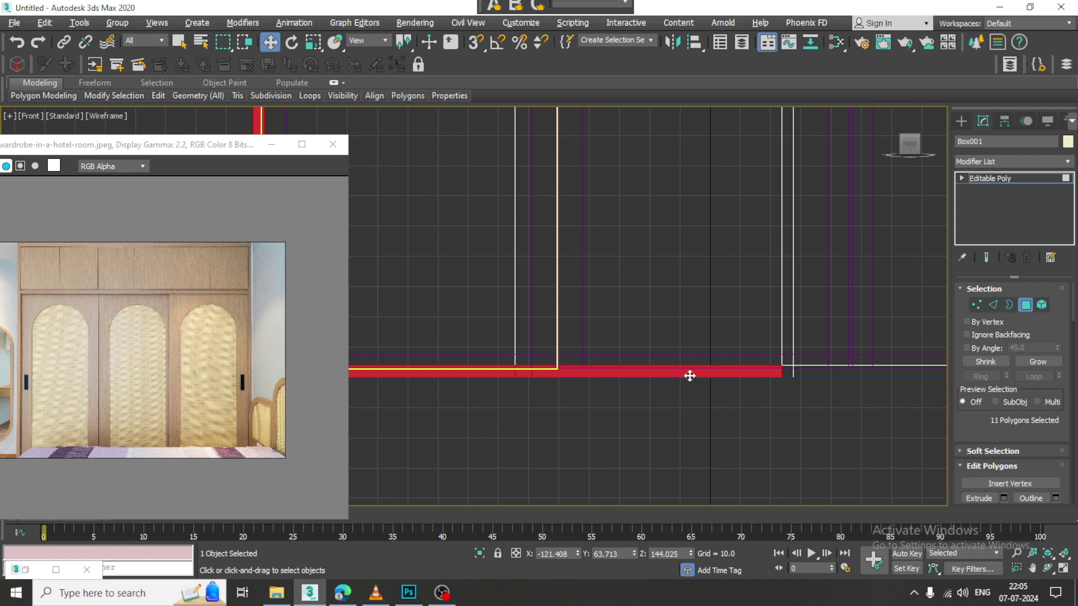
left_click(869, 372, "ctrl")
middle_click_drag(818, 368, 731, 391)
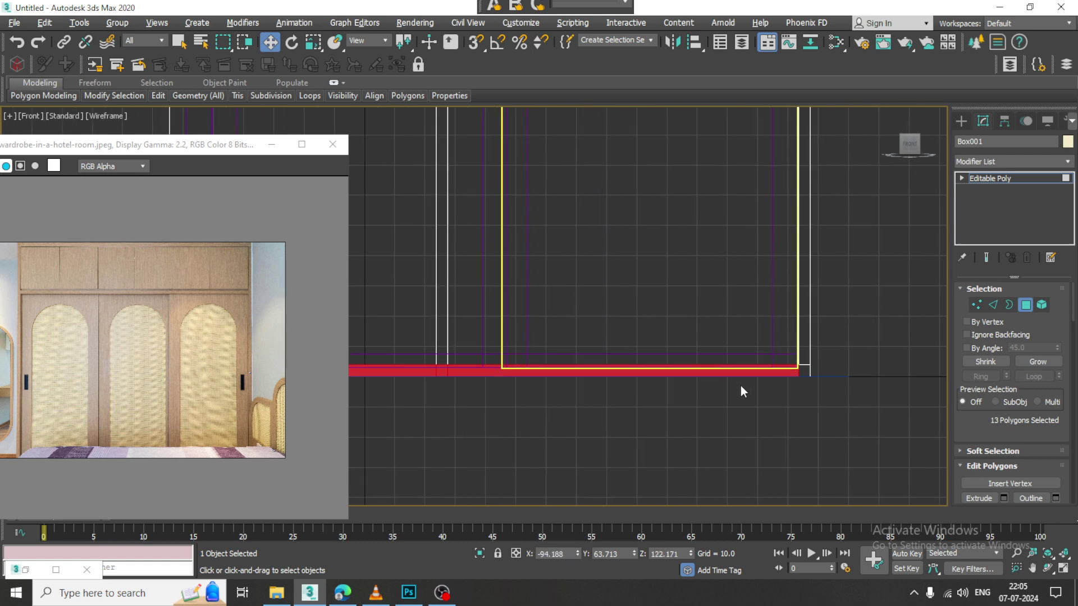
Add the polygons up the right side of the cabinet's front frame to the selection
left_click(806, 344, "ctrl")
middle_click_drag(841, 145, 849, 390)
scroll(818, 260, "down", 4)
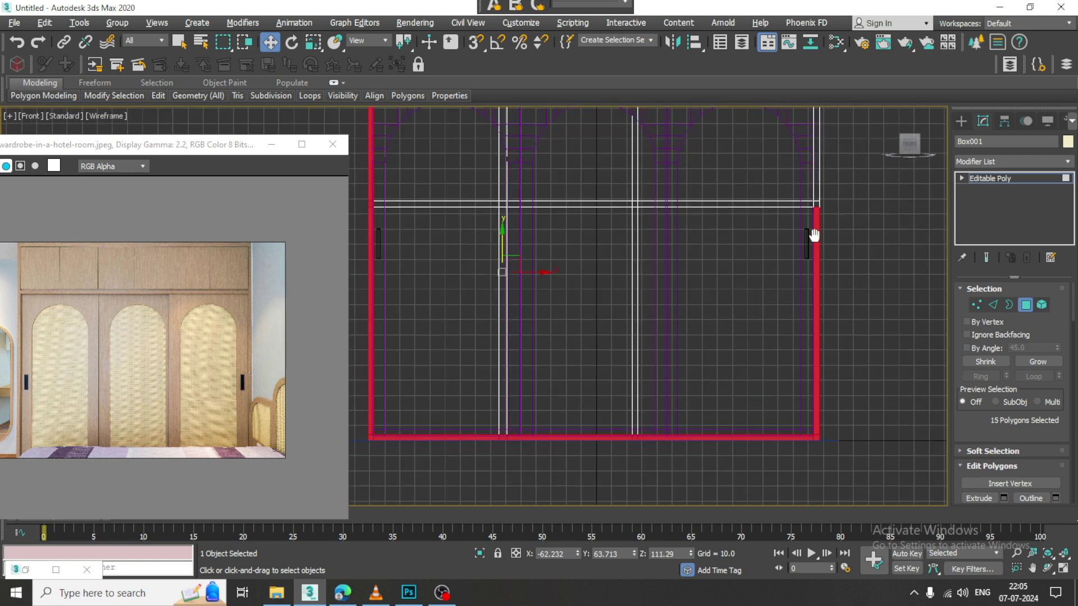
scroll(823, 207, "up", 6)
middle_click_drag(823, 207, 774, 353)
left_click(747, 297, "ctrl")
middle_click_drag(794, 245, 801, 489)
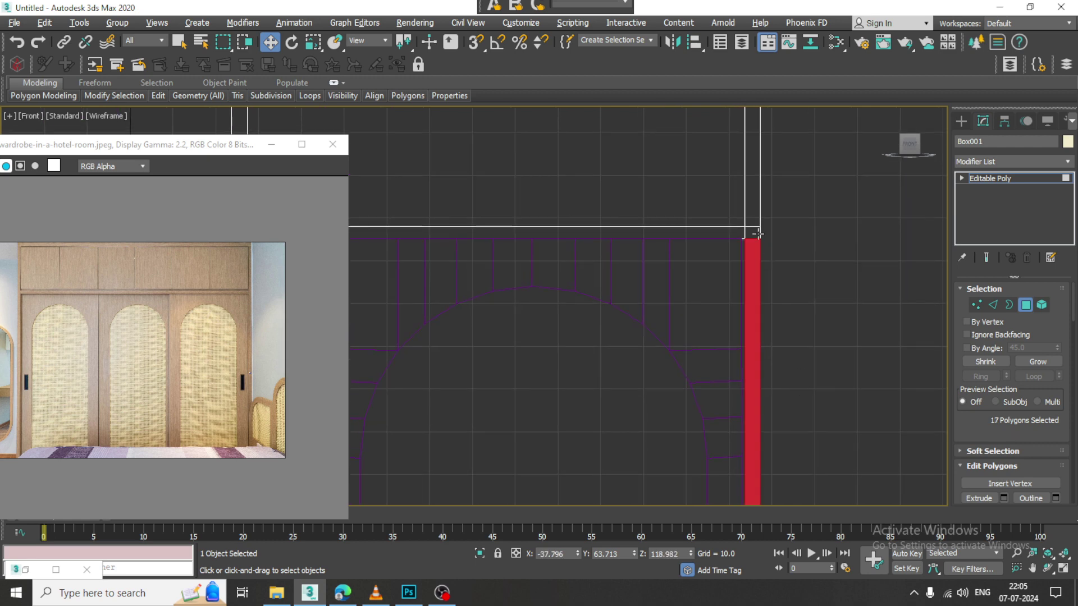
left_click(755, 209, "ctrl")
Add the remaining top-rail polygons to complete the selection around the cabinet's front frame, and return to the perspective view
scroll(781, 139, "down", 5)
middle_click_drag(780, 139, 789, 442)
scroll(776, 381, "up", 4)
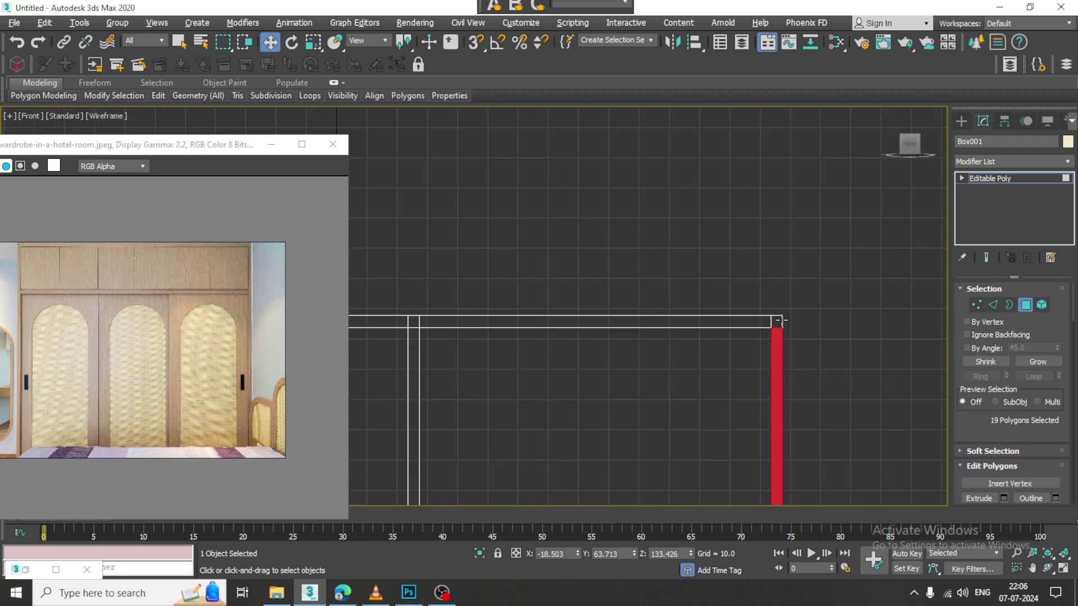
left_click(754, 322, "ctrl")
scroll(532, 360, "up", 2)
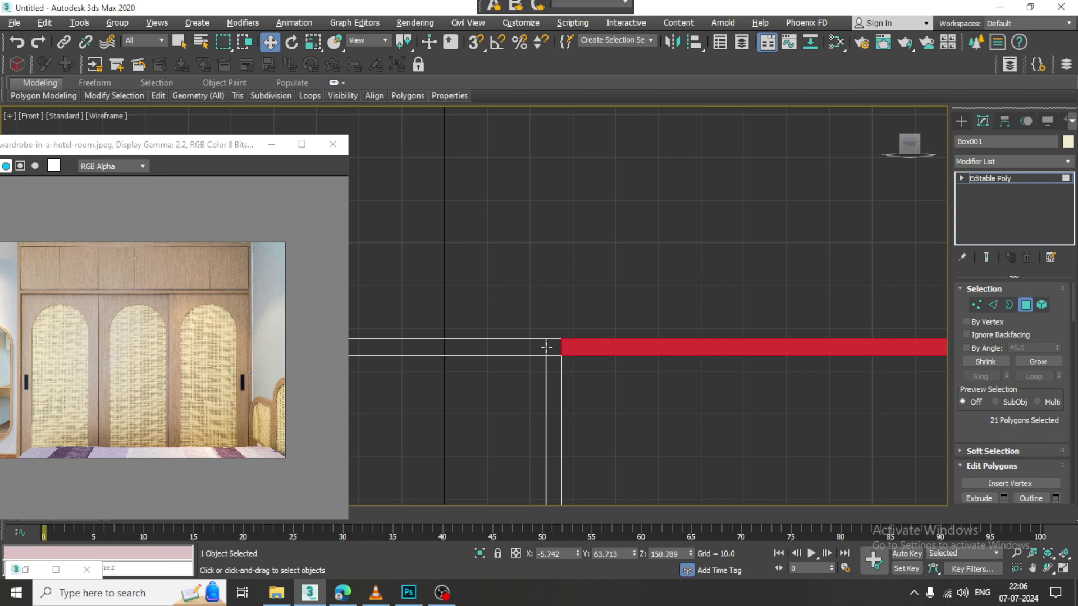
left_click(529, 349, "ctrl")
scroll(722, 373, "down", 2)
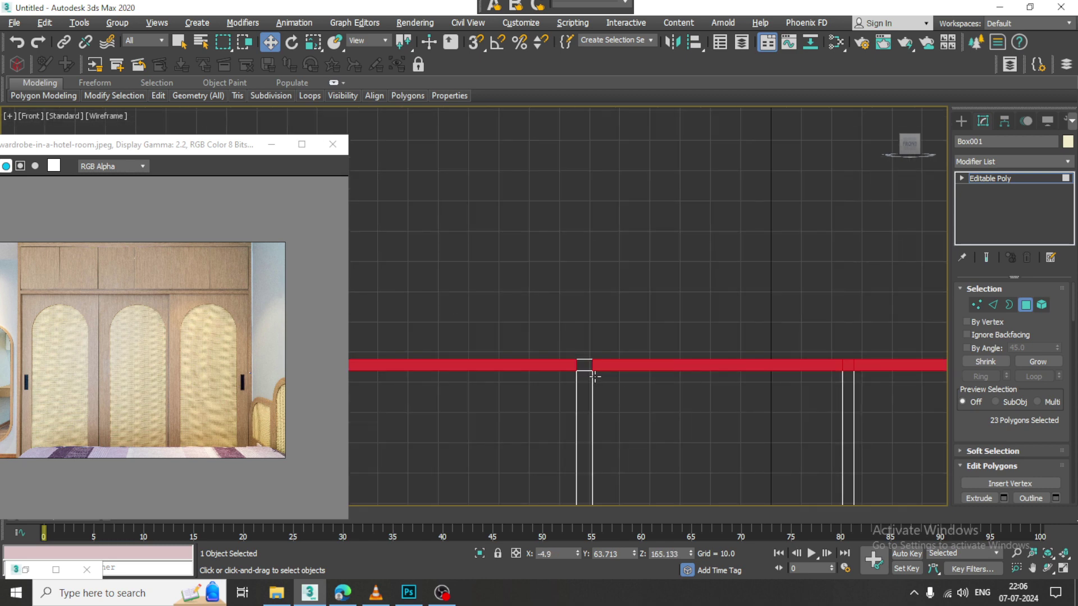
key("alt+w")
middle_click(639, 407)
key("alt+w")
middle_click_drag(651, 332, 730, 399)
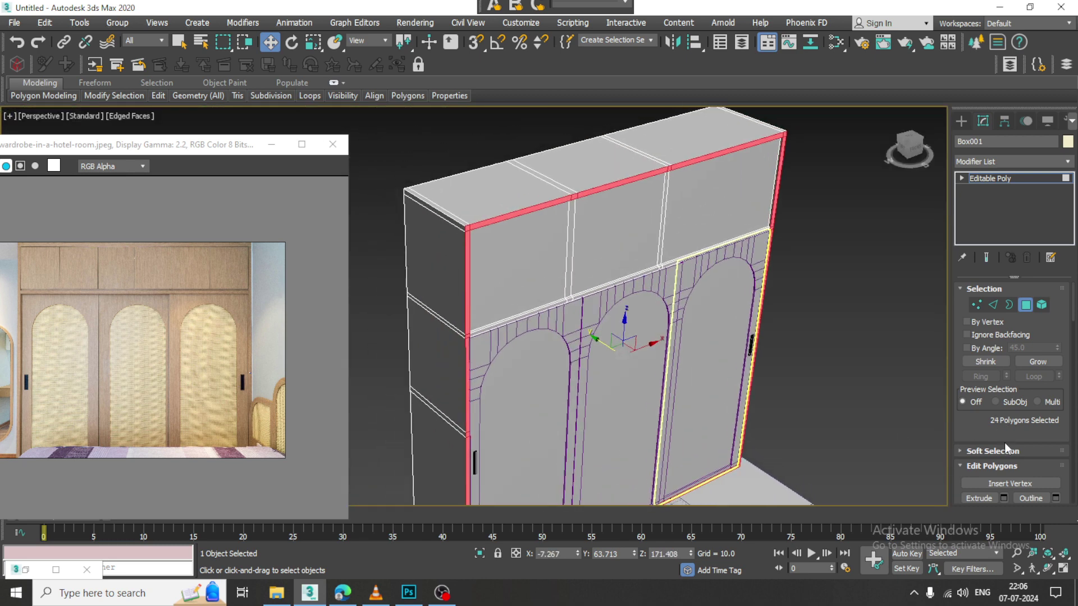
Extrude the selected front frame polygons slightly outward so the frame projects past the sliding doors
left_click_drag(989, 418, 985, 372)
scroll(985, 372, "down", 1)
left_click(1003, 435)
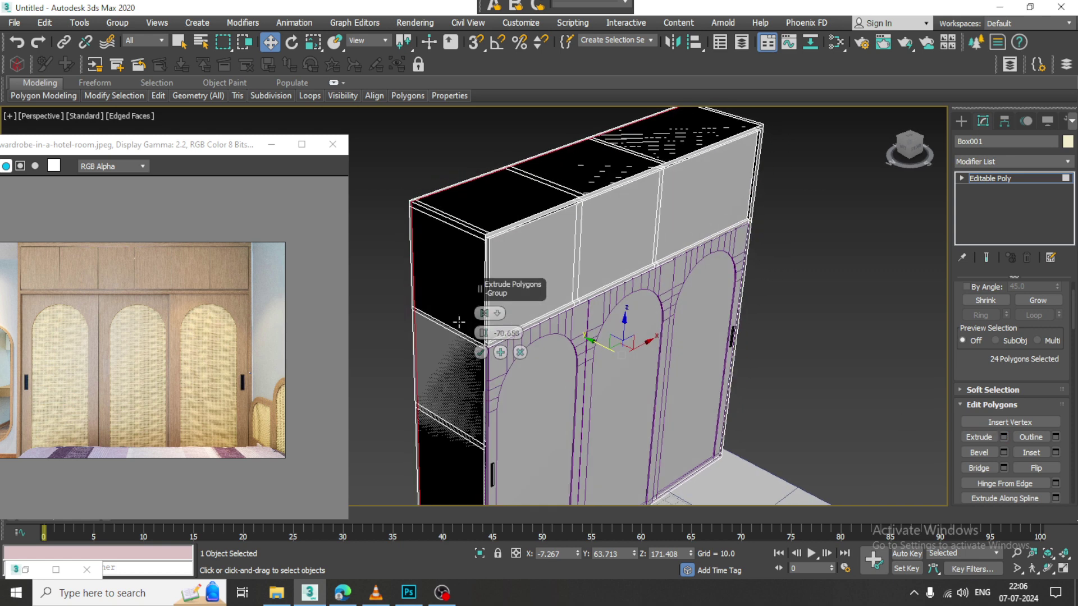
left_click_drag(483, 333, 450, 518)
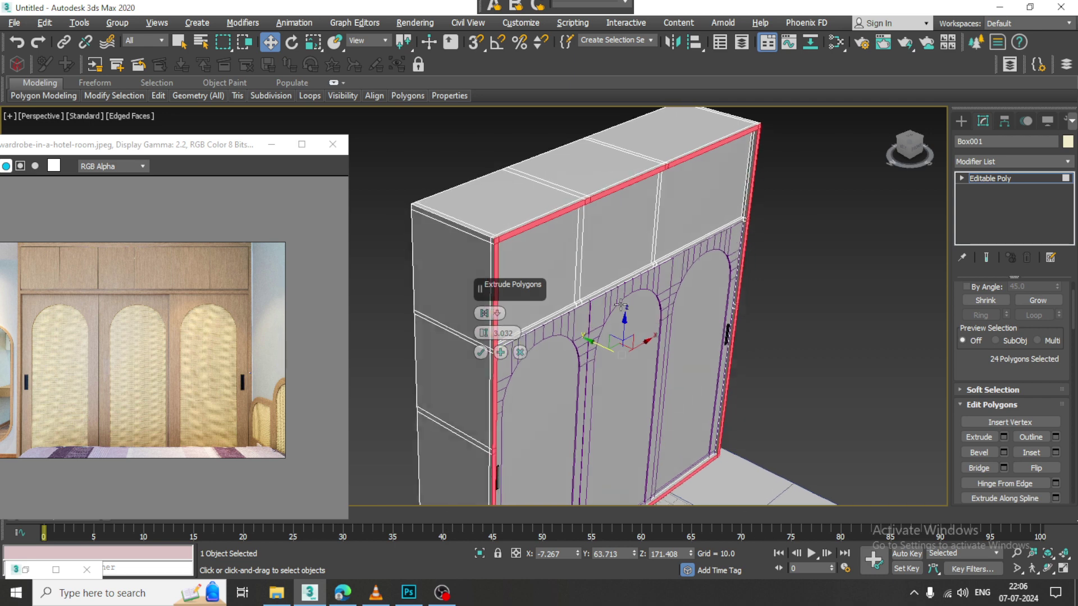
scroll(629, 316, "up", 5)
scroll(568, 272, "down", 3)
left_click_drag(490, 335, 495, 342)
left_click(480, 352)
Clear the polygon selection and leave polygon editing on the cabinet body
left_click(810, 302)
key("z")
left_click(1016, 179)
middle_click_drag(649, 315, 649, 357, "alt")
scroll(649, 327, "up", 3)
scroll(649, 358, "down", 3)
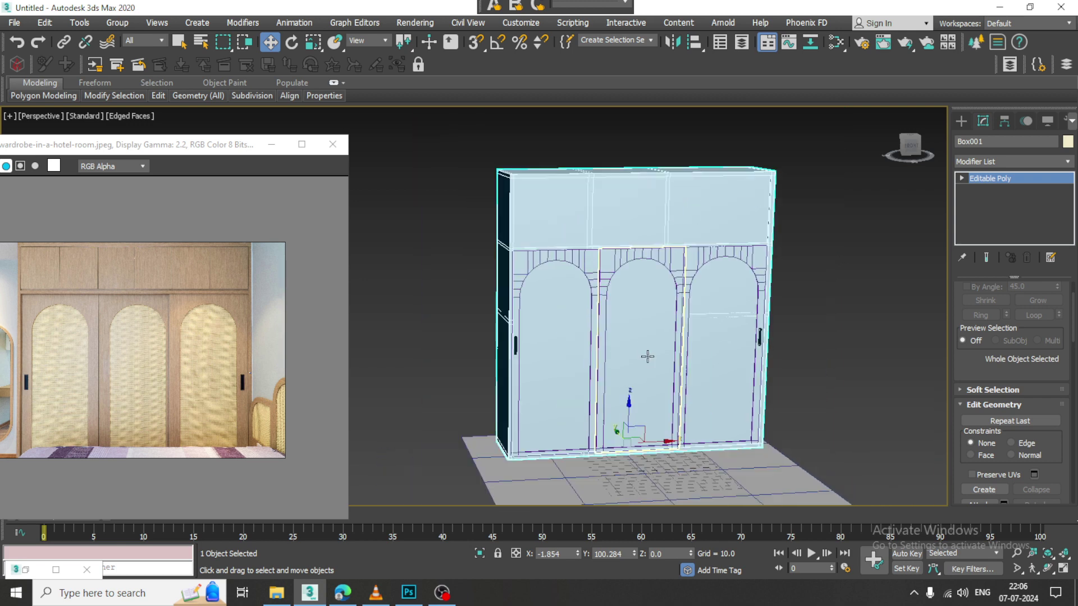
Switch to Expert Mode, then move the reference image window clear of the wardrobe and shrink it
key("ctrl+x")
scroll(618, 342, "up", 4)
left_click_drag(116, 156, 185, 55)
left_click_drag(412, 422, 344, 336)
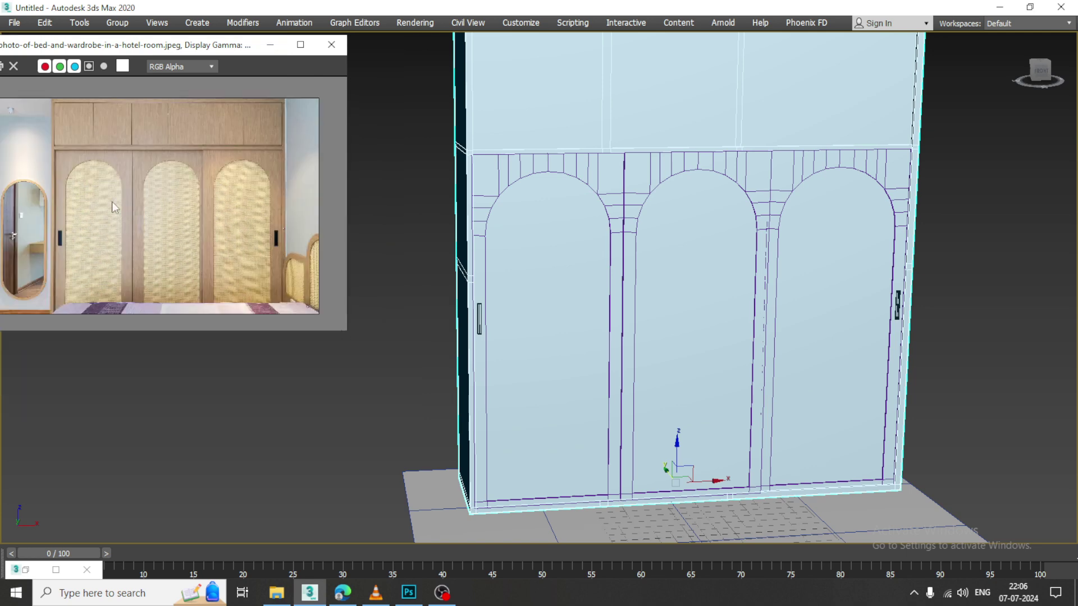
Leave Expert Mode and create a tall, thin box standing behind the wardrobe as a back wall
left_click(688, 515)
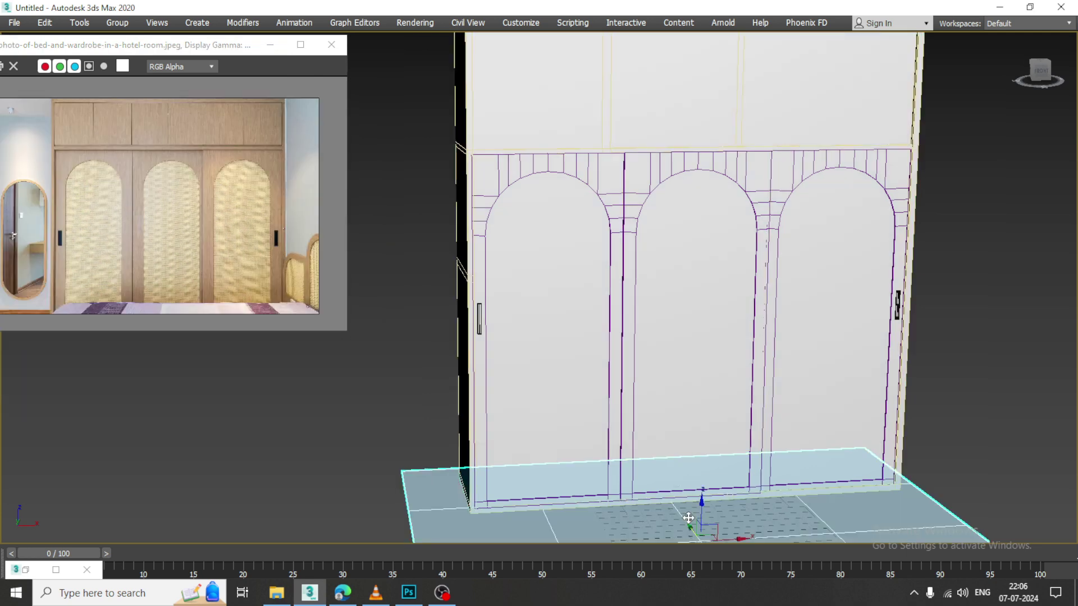
key("ctrl+x")
left_click(961, 121)
left_click(984, 202)
scroll(830, 267, "down", 4)
middle_click_drag(617, 314, 750, 331, "alt")
mouse_move(509, 374)
left_mouse_down()
mouse_move(563, 445)
mouse_move(616, 476)
left_mouse_up()
left_click(608, 83)
middle_click_drag(656, 313, 542, 309, "alt")
right_click(548, 323)
Scale the back wall and the floor plane up together so both extend well beyond the wardrobe's sides
left_click(499, 455, "ctrl")
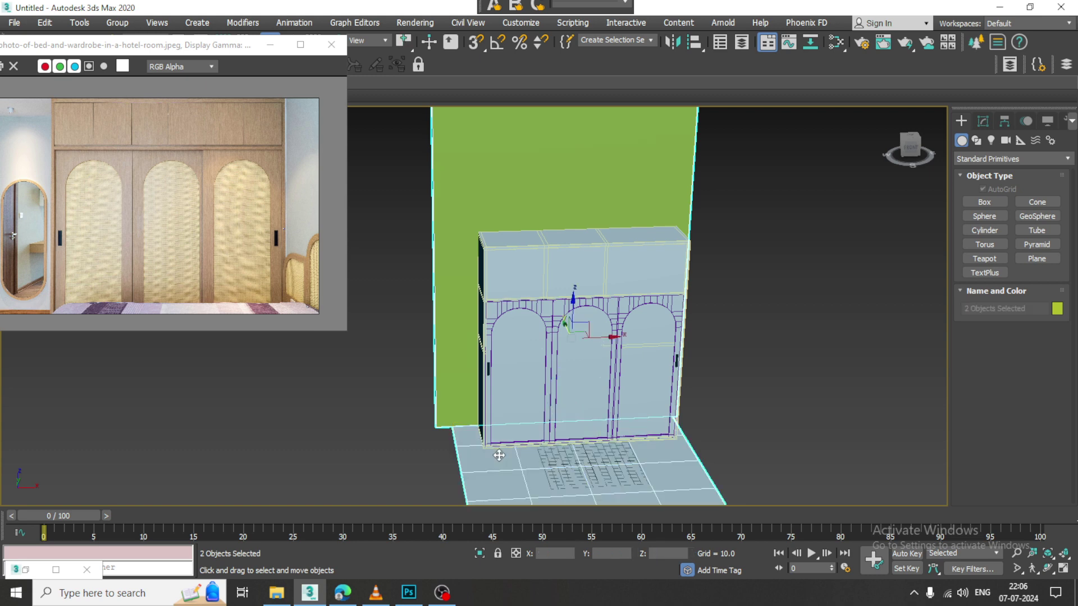
key("r")
left_click_drag(558, 386, 581, 332)
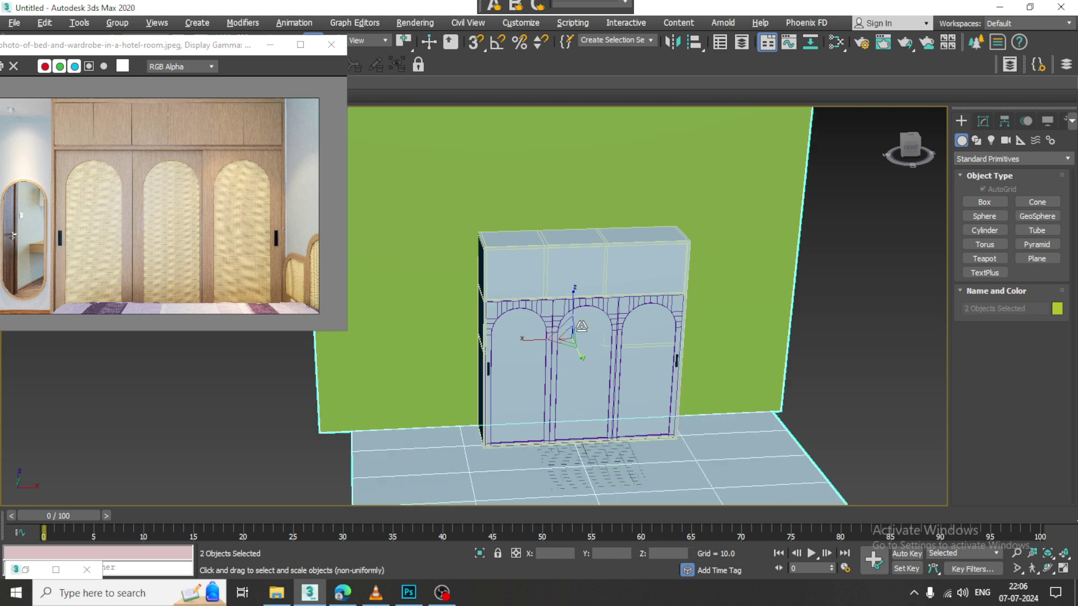
middle_click_drag(581, 331, 599, 348, "alt")
scroll(638, 325, "up", 5)
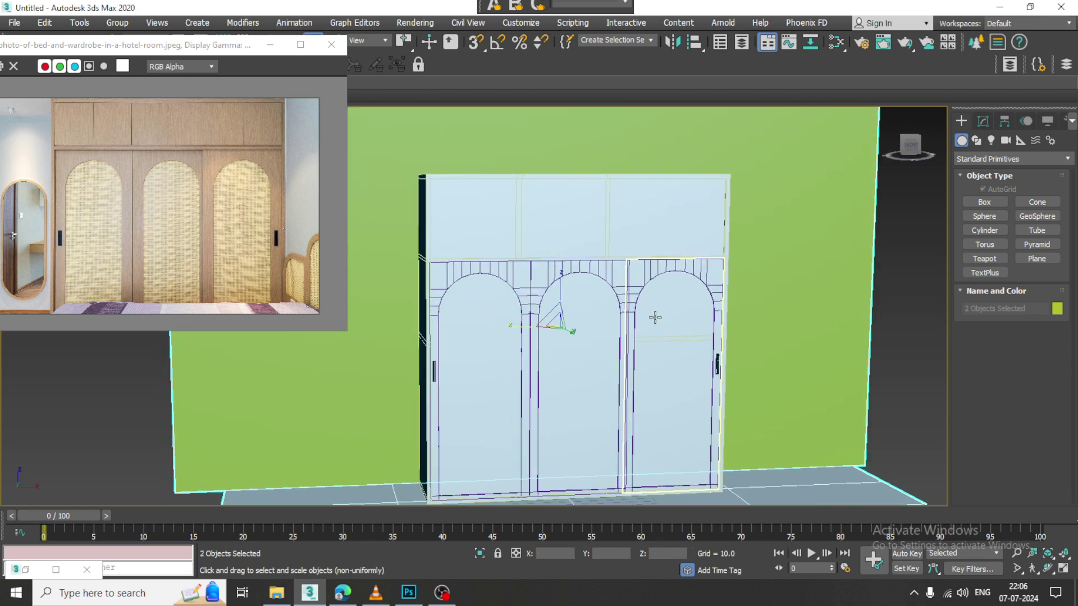
Assign the Standard material Material #25 to the back wall and floor, and clear the selection
key("m")
left_click(422, 115)
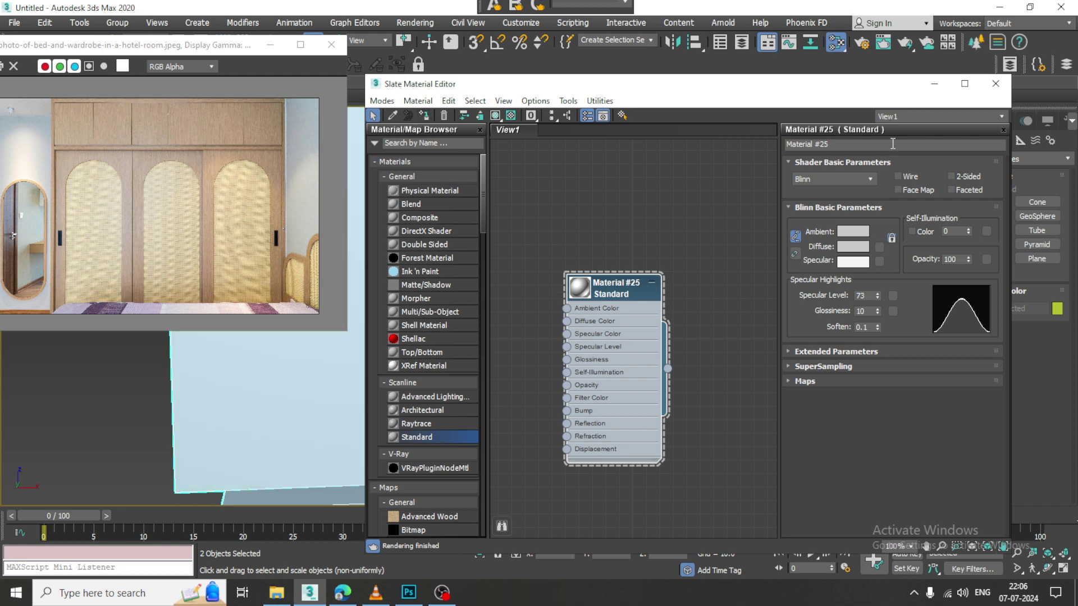
left_click(993, 85)
left_click(911, 369)
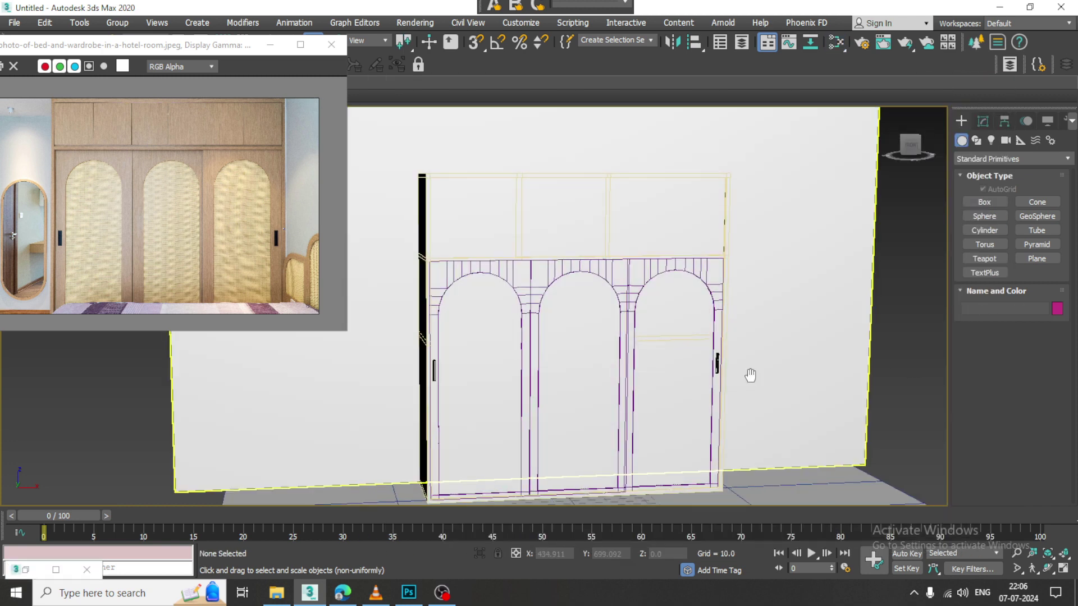
Switch to Expert Mode with the whole wardrobe framed, and start saving the scene as a new file
scroll(631, 367, "down", 3)
scroll(631, 367, "up", 4)
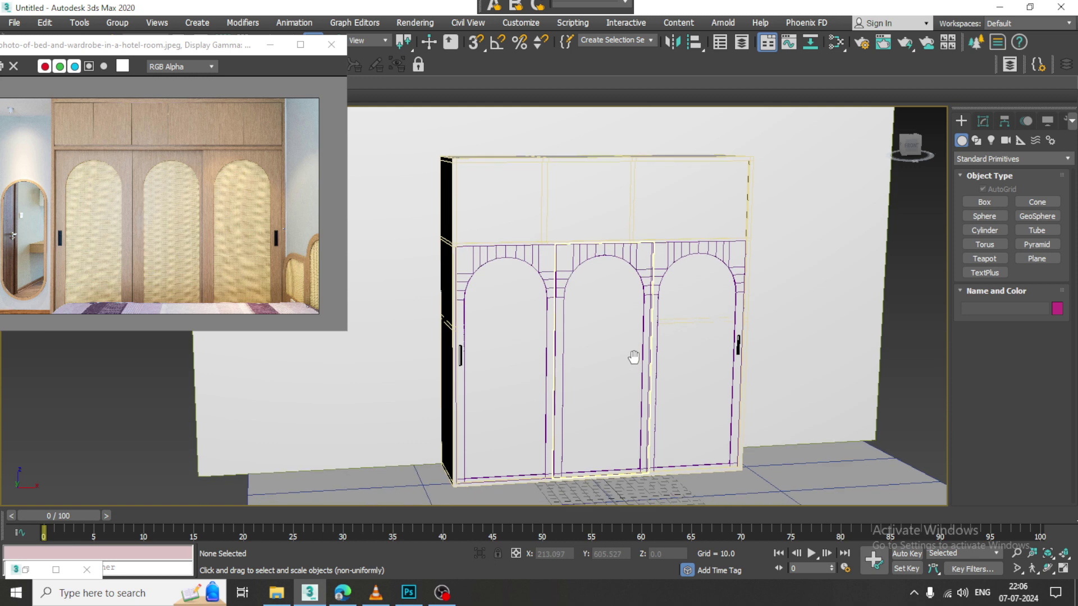
key("ctrl+x")
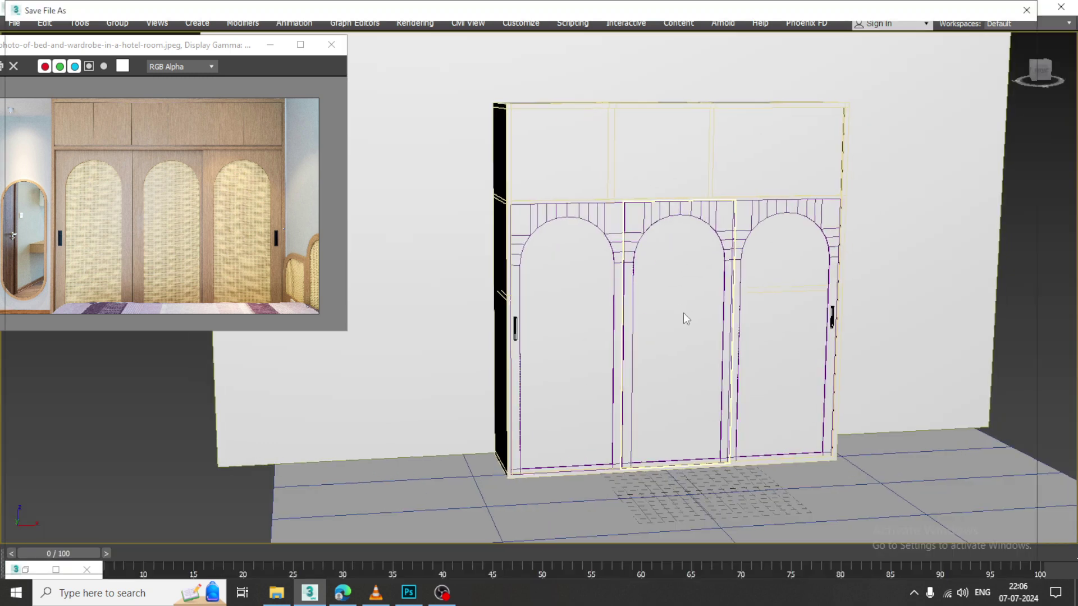